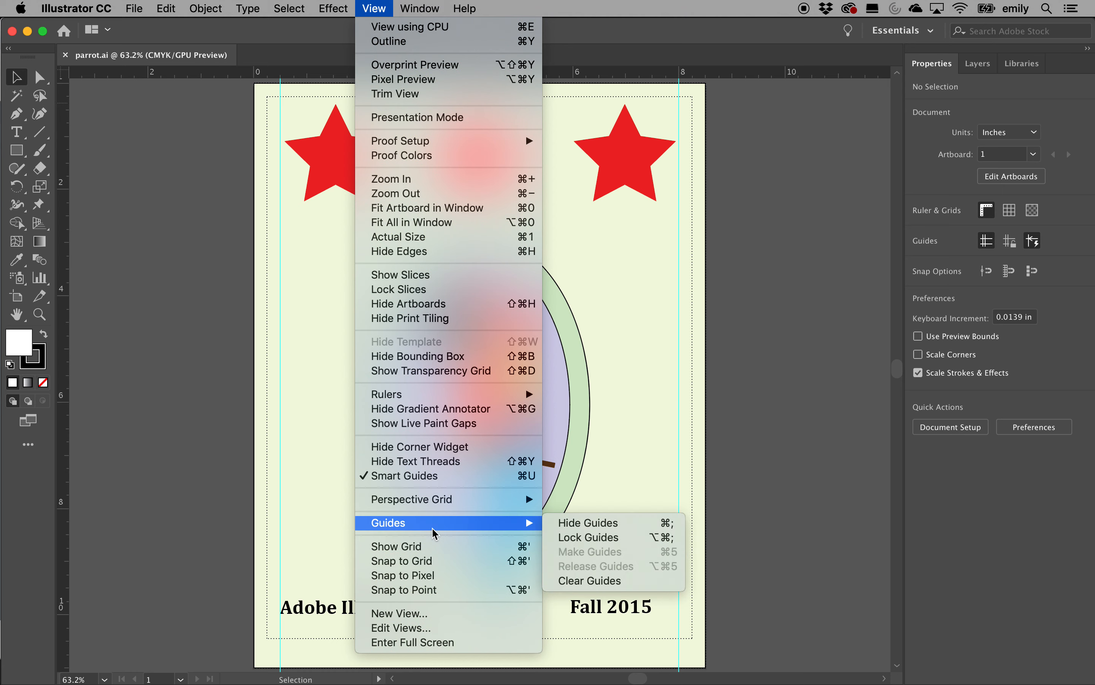
# Hide the cyan guides on the parrot poster from the View > Guides menu
pyautogui.click(616, 530)
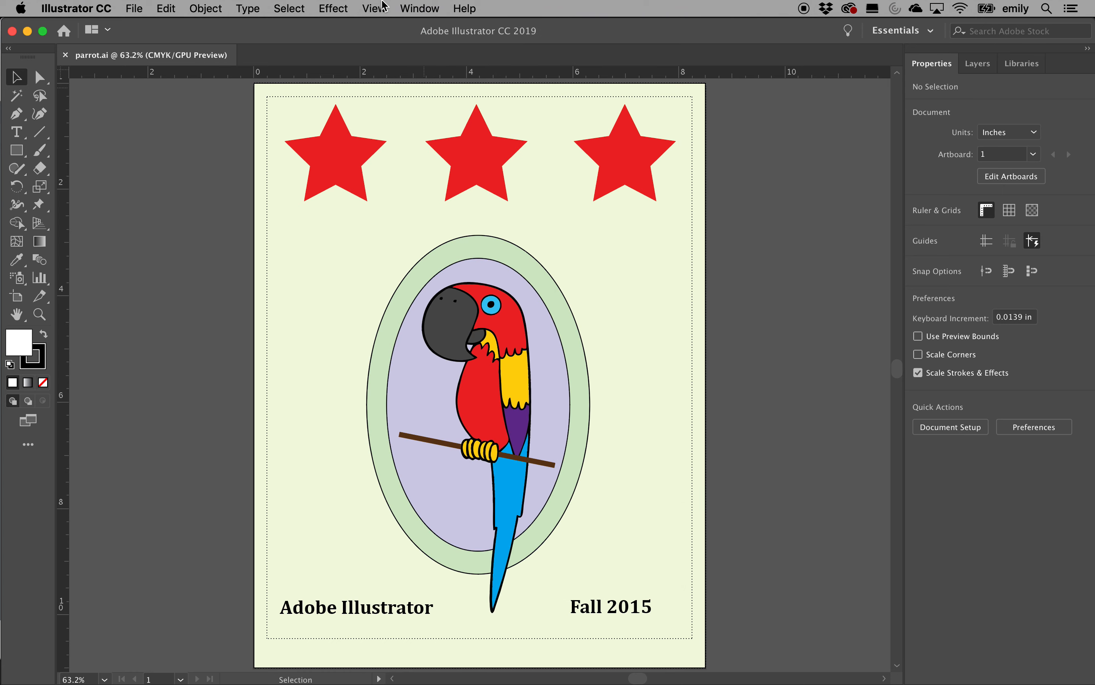
# Turn the poster's guides back on with View > Guides > Show Guides
pyautogui.click(383, 5)
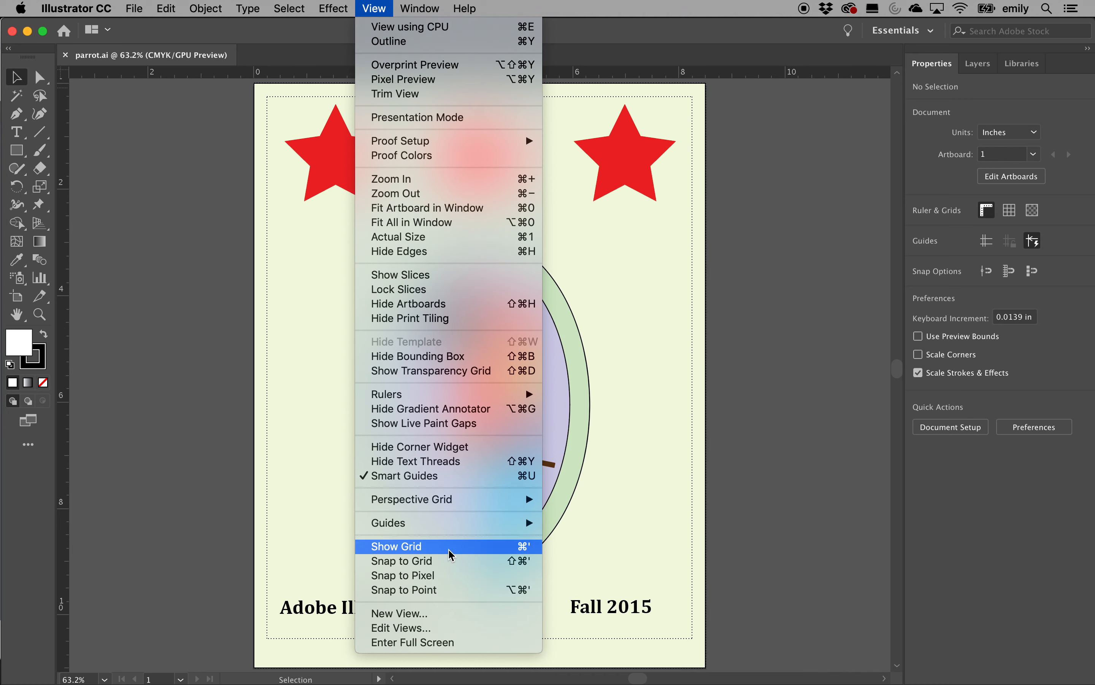
pyautogui.moveTo(446, 523)
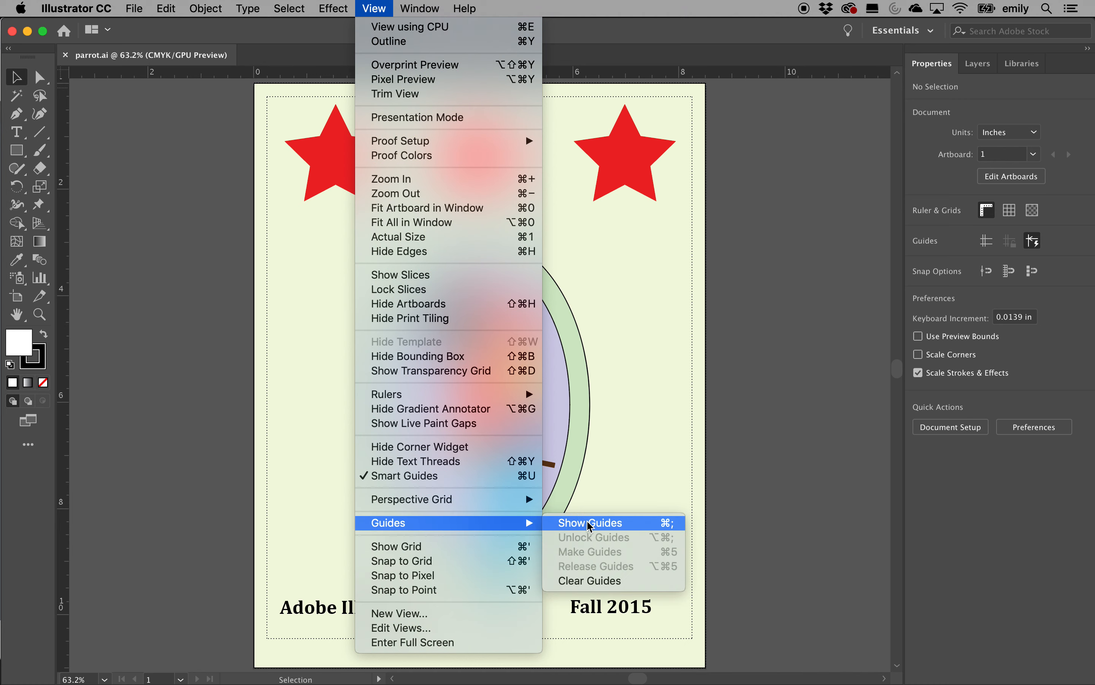
pyautogui.click(590, 525)
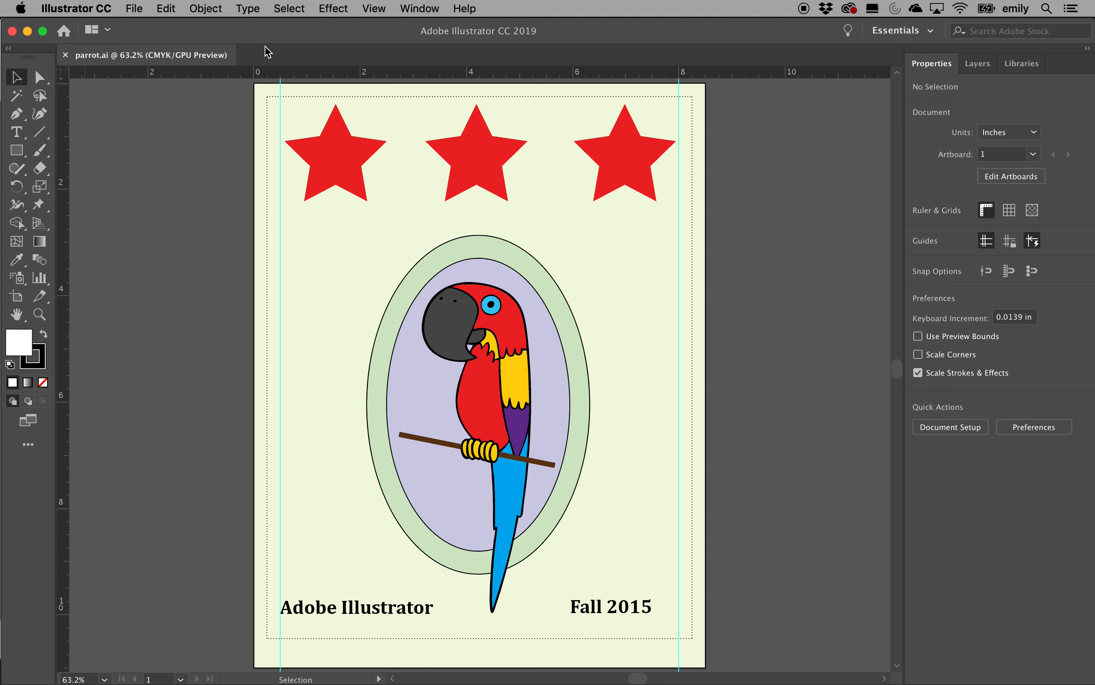
# Delete the three red stars at the top of the poster one by one
pyautogui.click(358, 164)
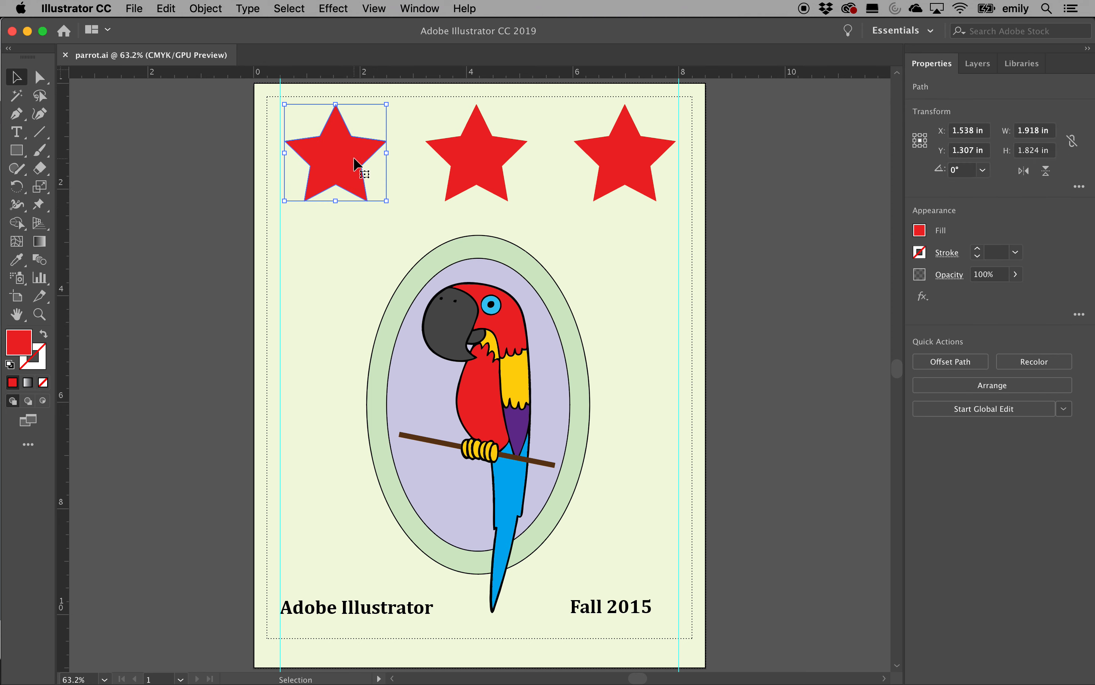
pyautogui.press('Delete')
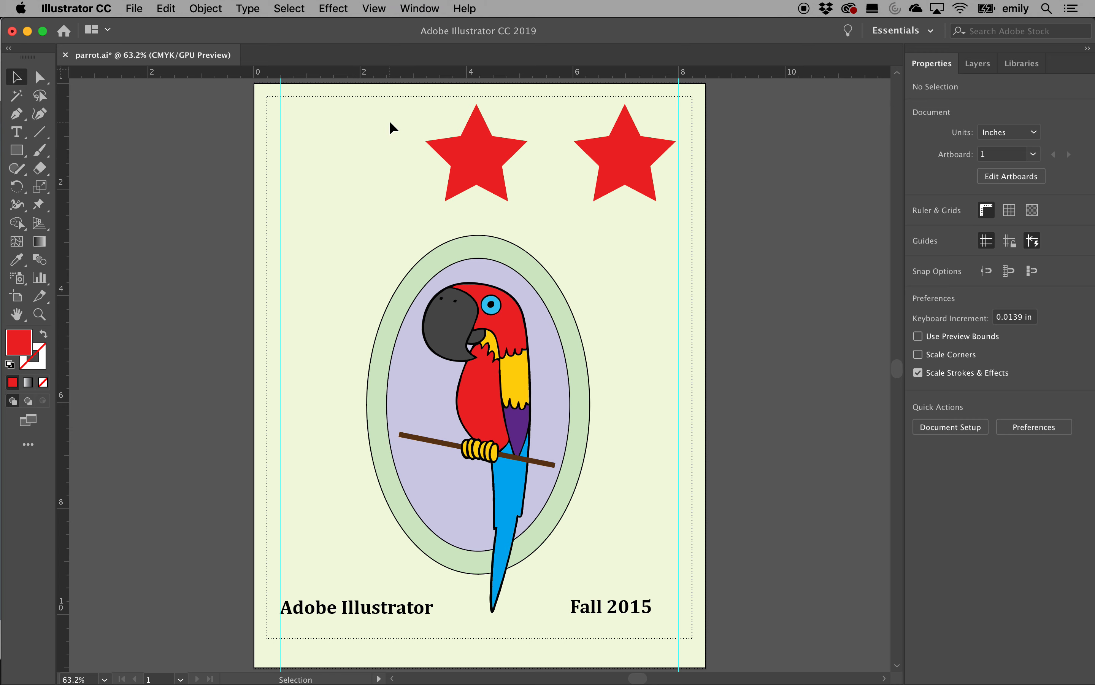
pyautogui.moveTo(686, 130); pyautogui.dragTo(632, 161)
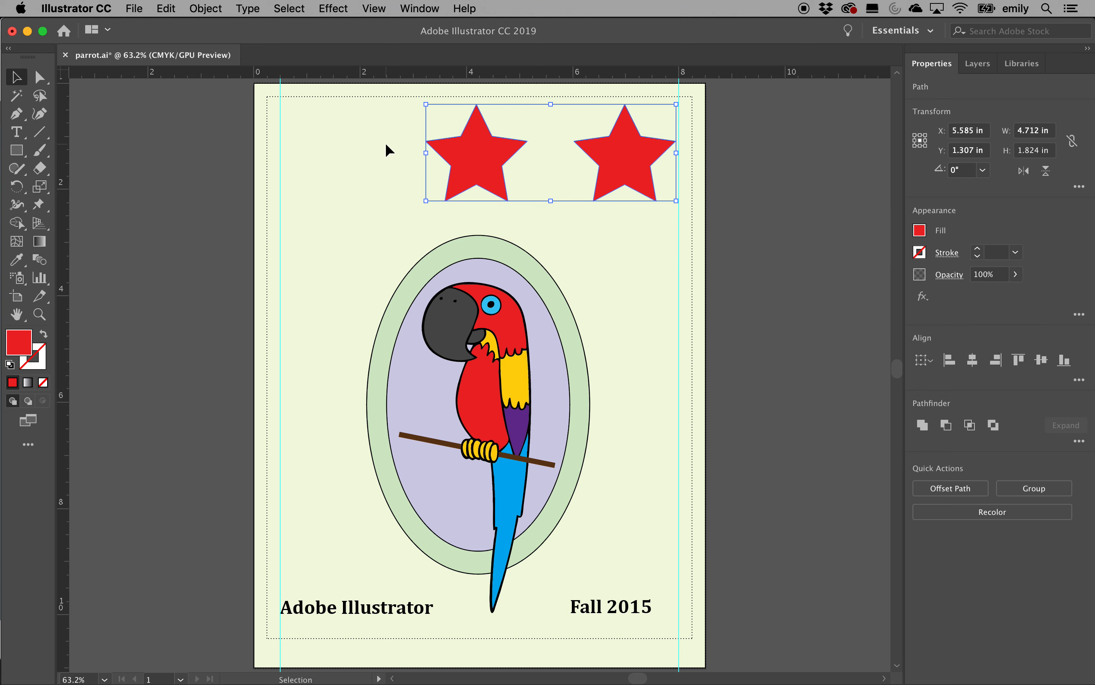
pyautogui.click(747, 141)
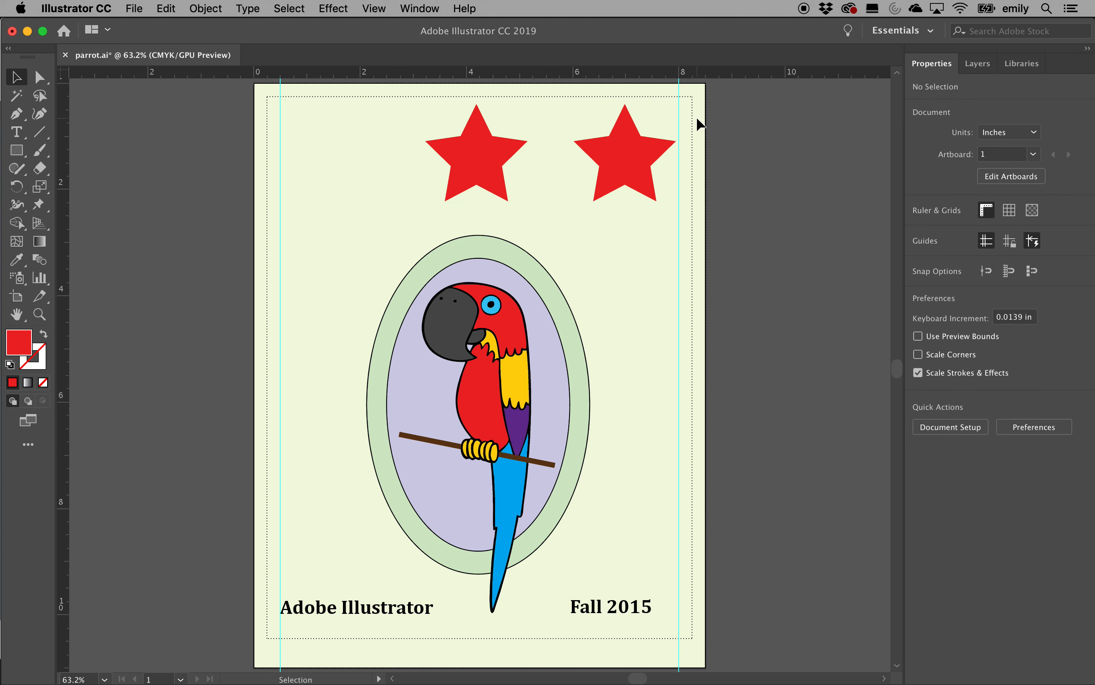
pyautogui.click(474, 158)
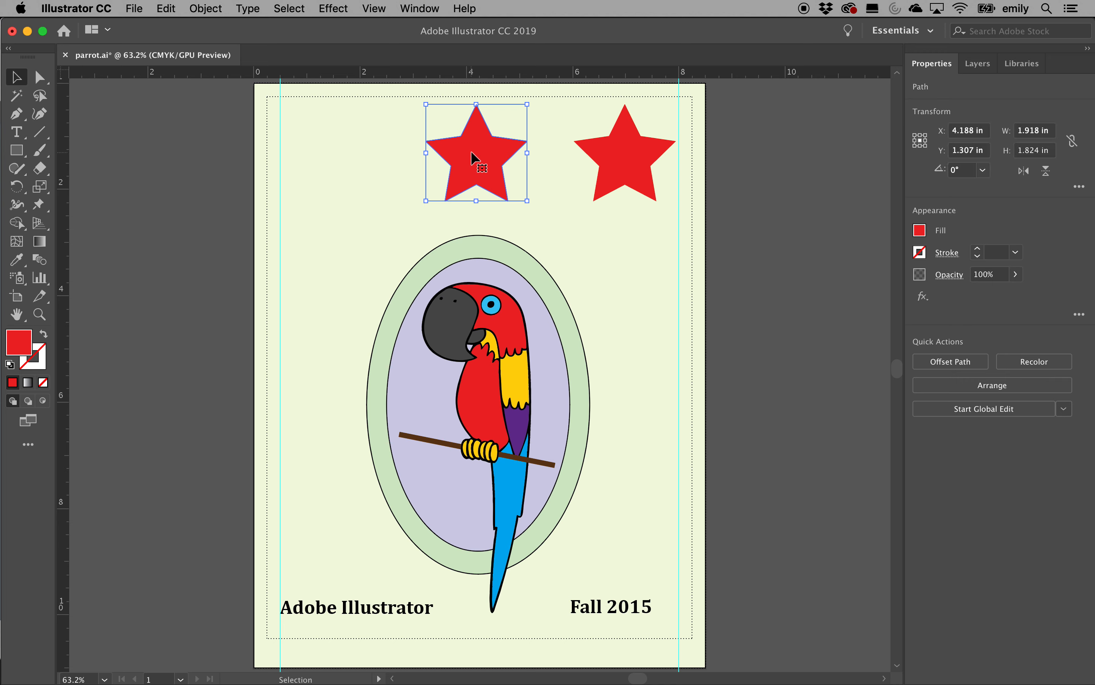
pyautogui.press('Delete')
pyautogui.click(624, 159)
pyautogui.press('Delete')
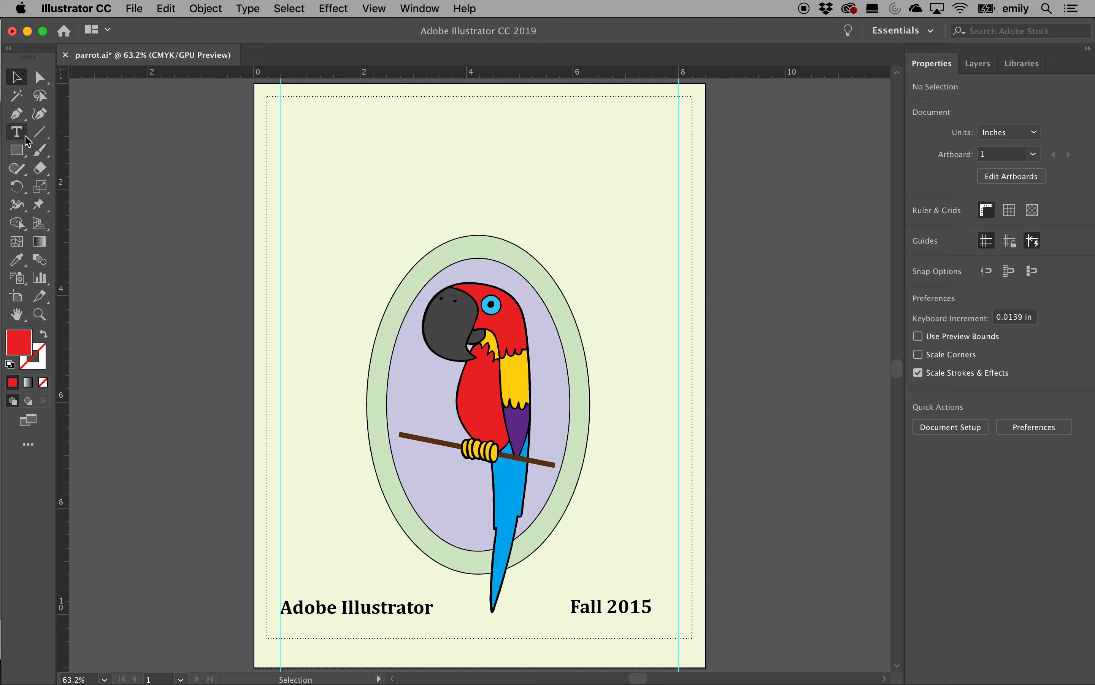
pyautogui.click(18, 141)
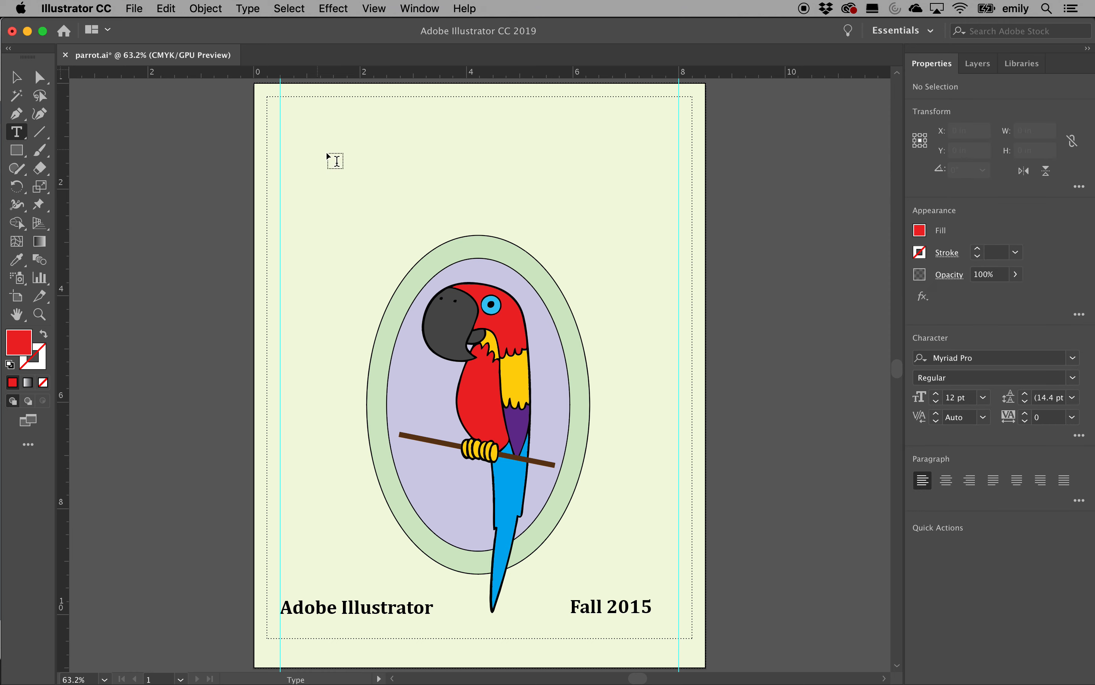
# Add the author's name as a line of text near the poster's top left
pyautogui.click(313, 147)
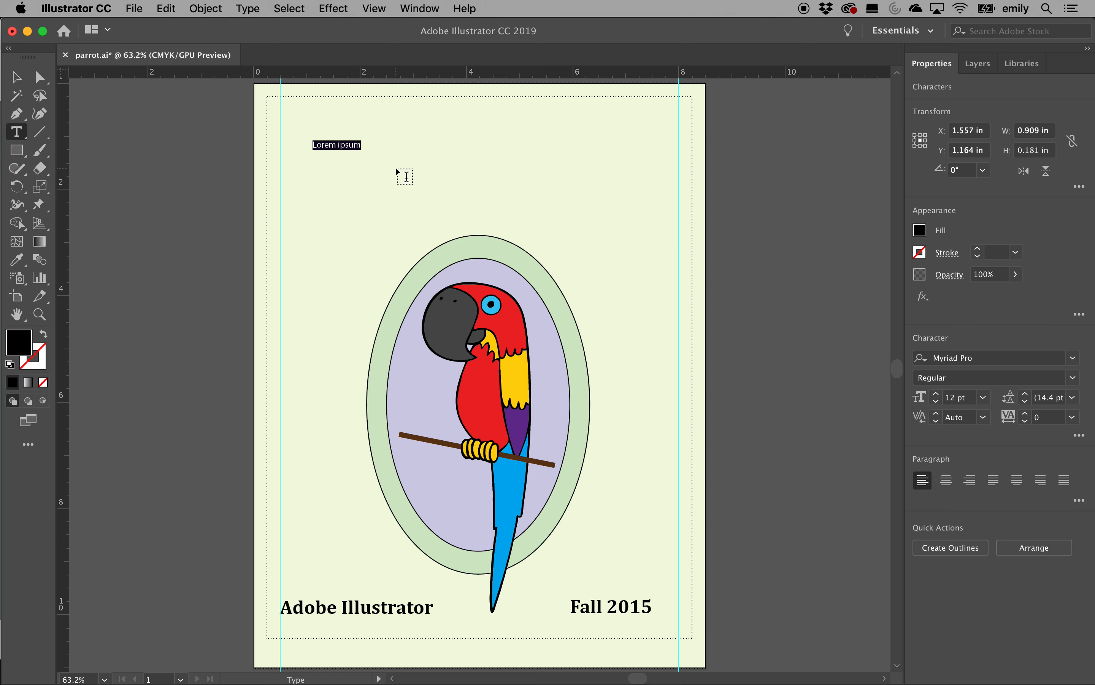
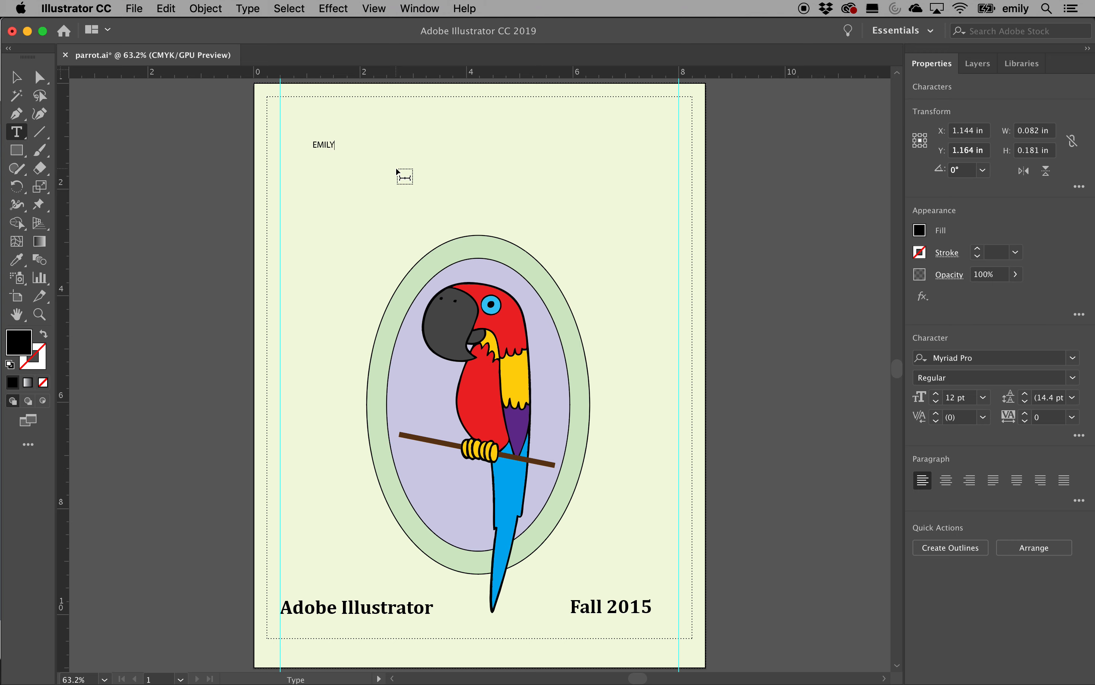
pyautogui.click(15, 84)
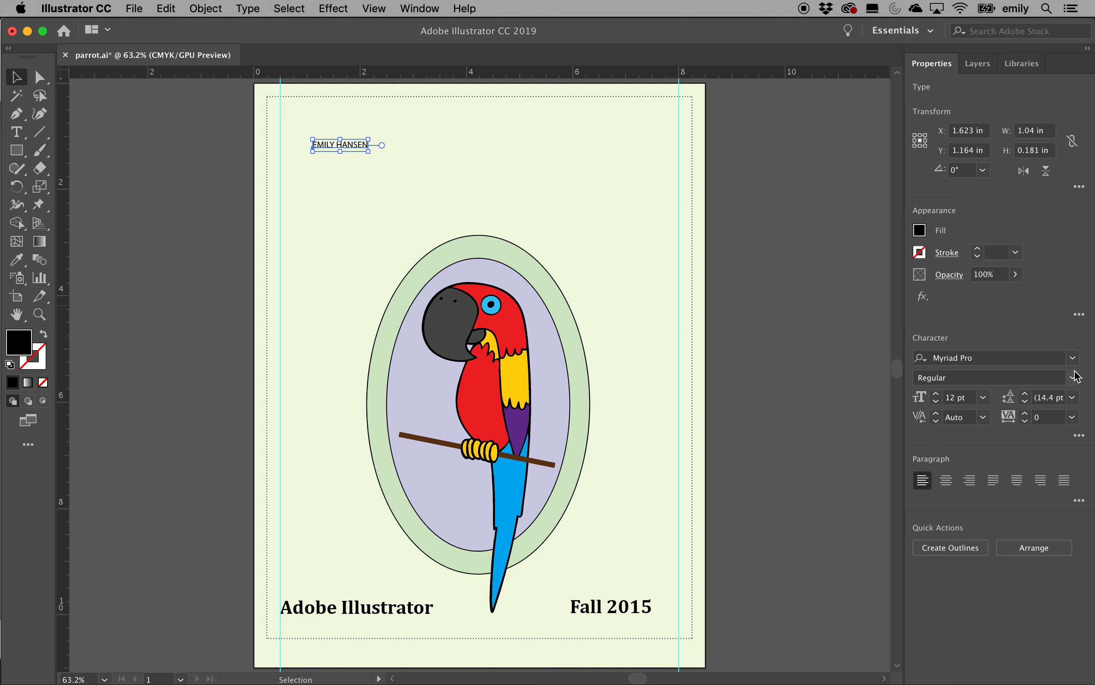
pyautogui.click(984, 397)
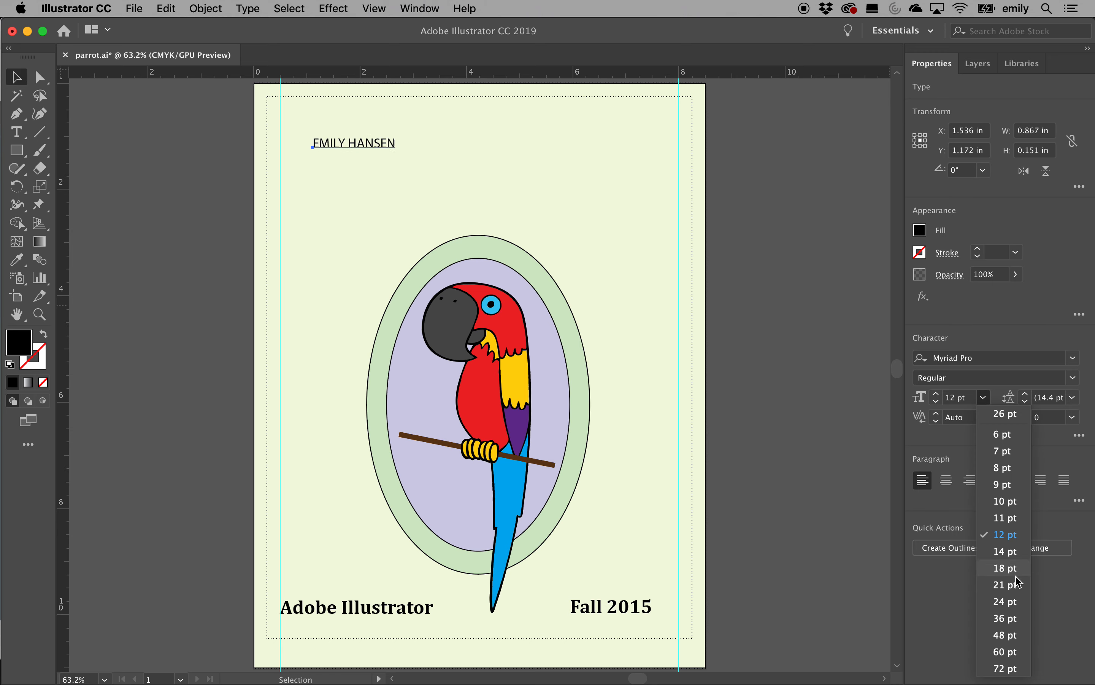
# Set the name text to 72 pt in Blackmoor LET Plain:2.0
pyautogui.click(1008, 667)
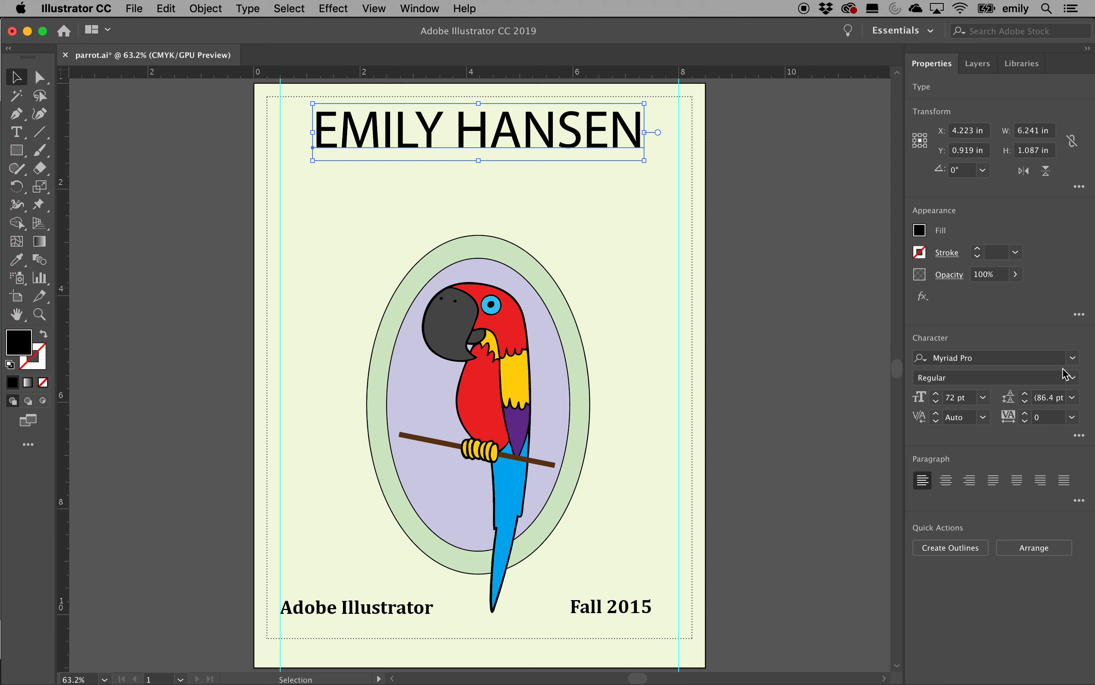
pyautogui.click(1072, 357)
pyautogui.scroll(-4, 907, 537)
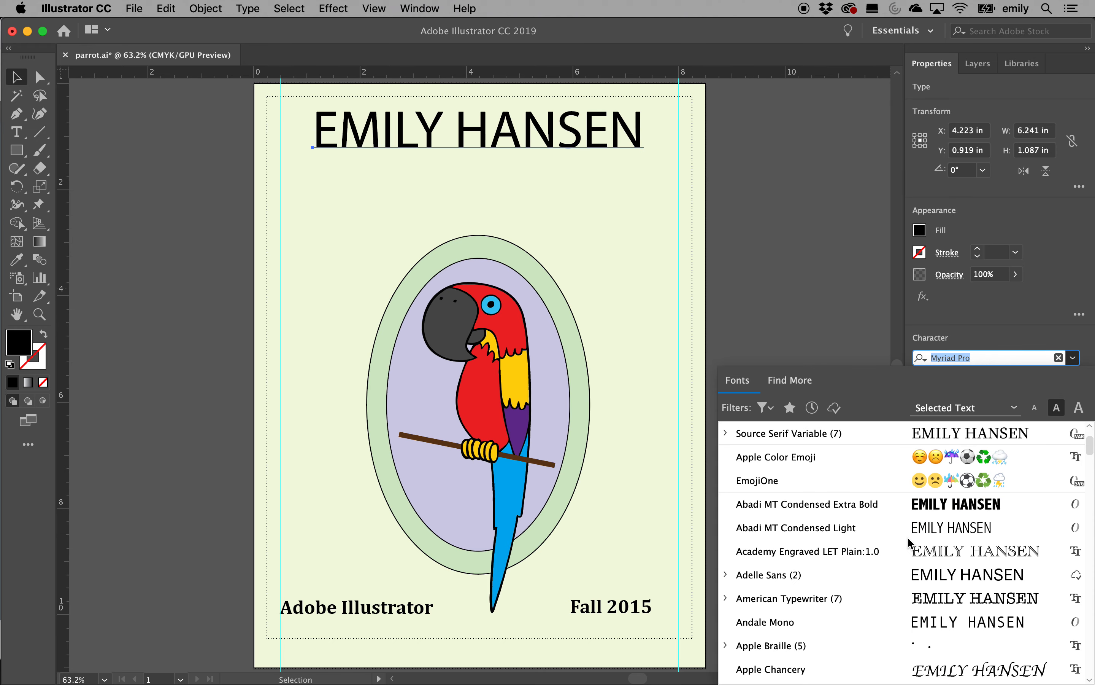
pyautogui.scroll(-9, 907, 536)
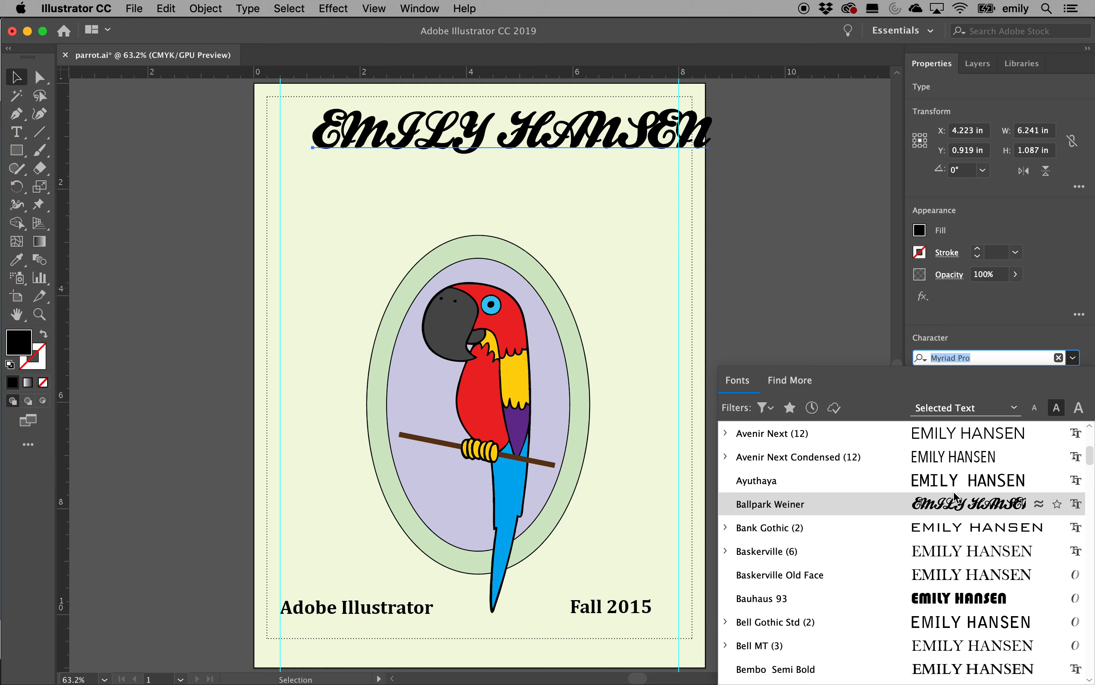
pyautogui.scroll(-4, 962, 584)
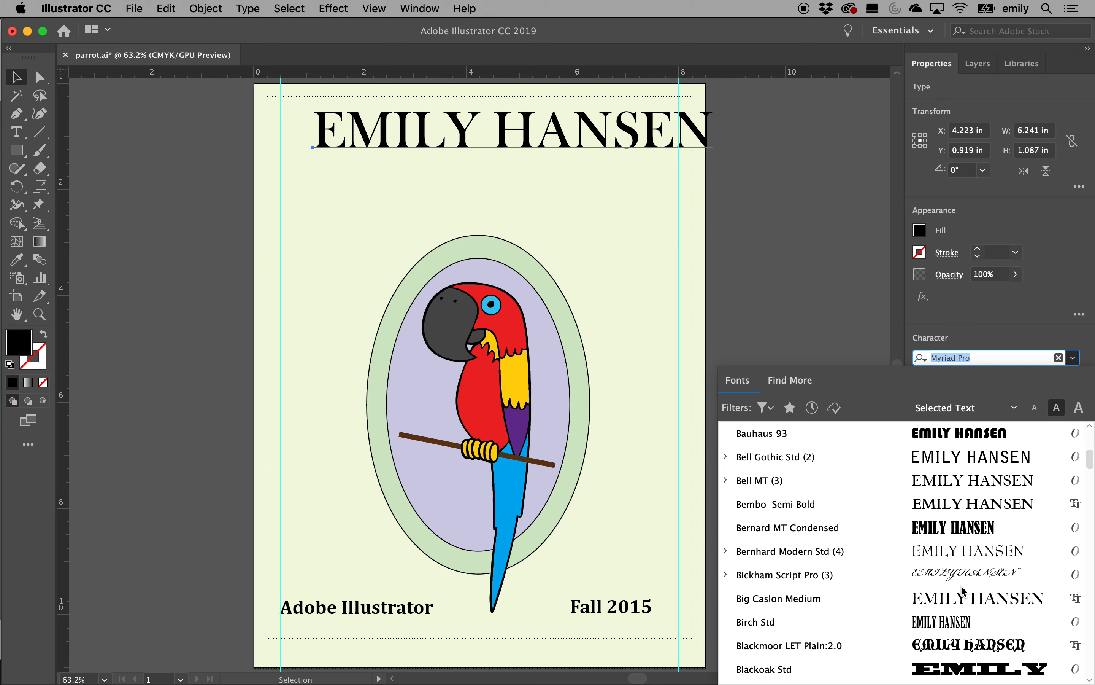
pyautogui.scroll(-2, 962, 591)
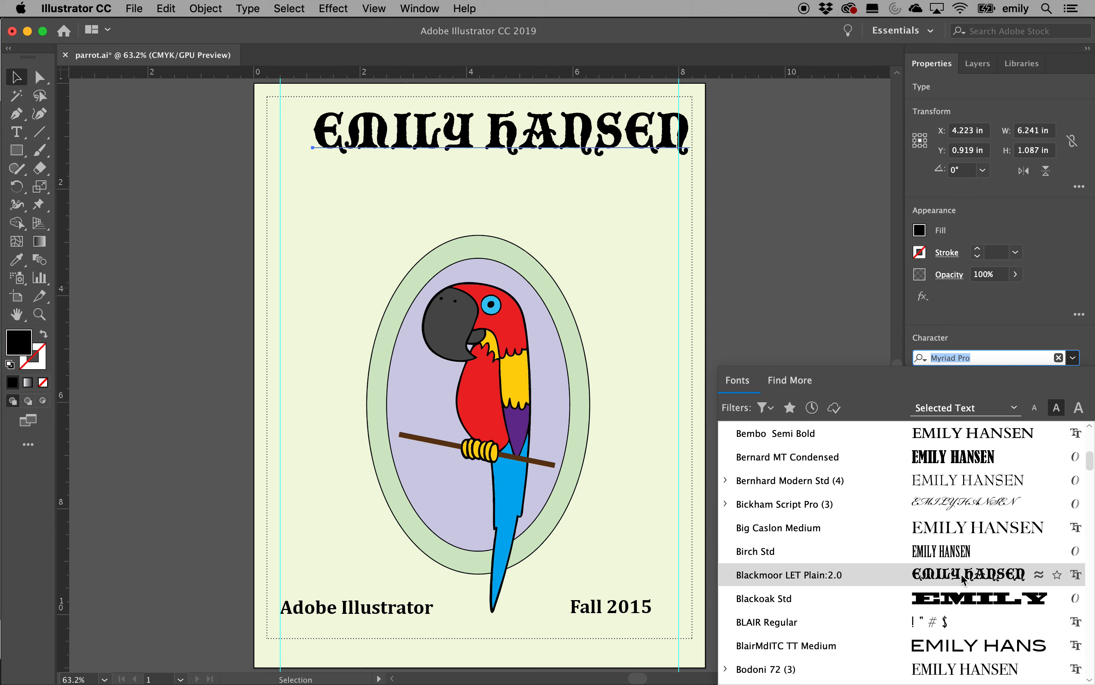
pyautogui.click(960, 575)
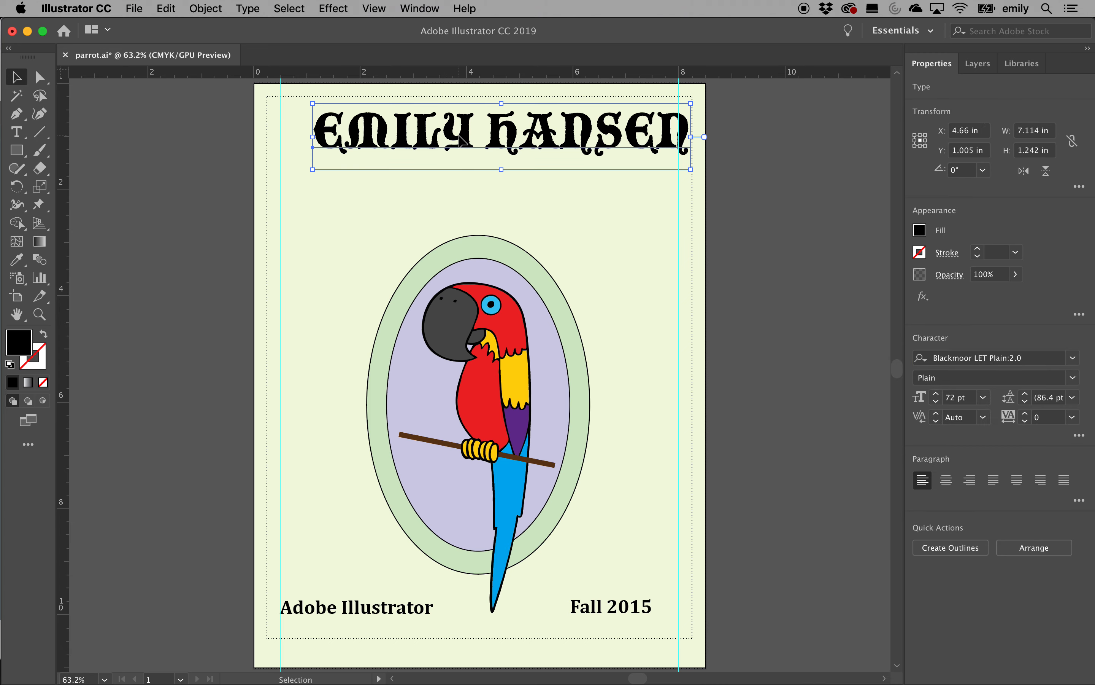
# Move the title lower and scale it to span between the left and right guides
pyautogui.moveTo(458, 135); pyautogui.dragTo(440, 164)
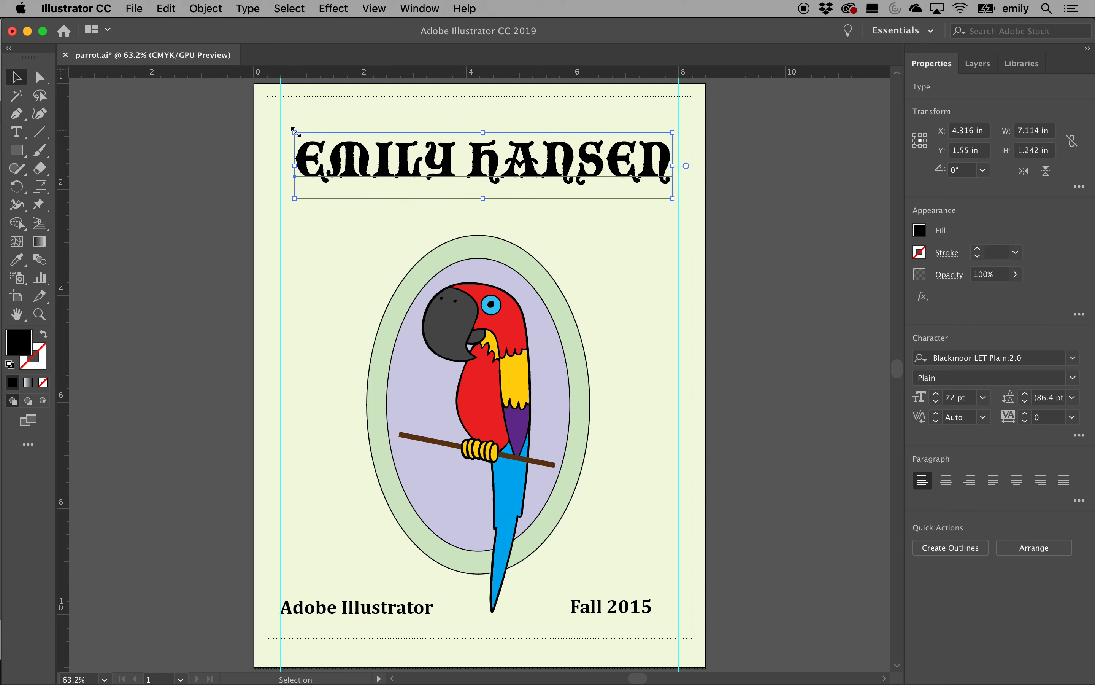
pyautogui.moveTo(295, 131); pyautogui.dragTo(283, 120)
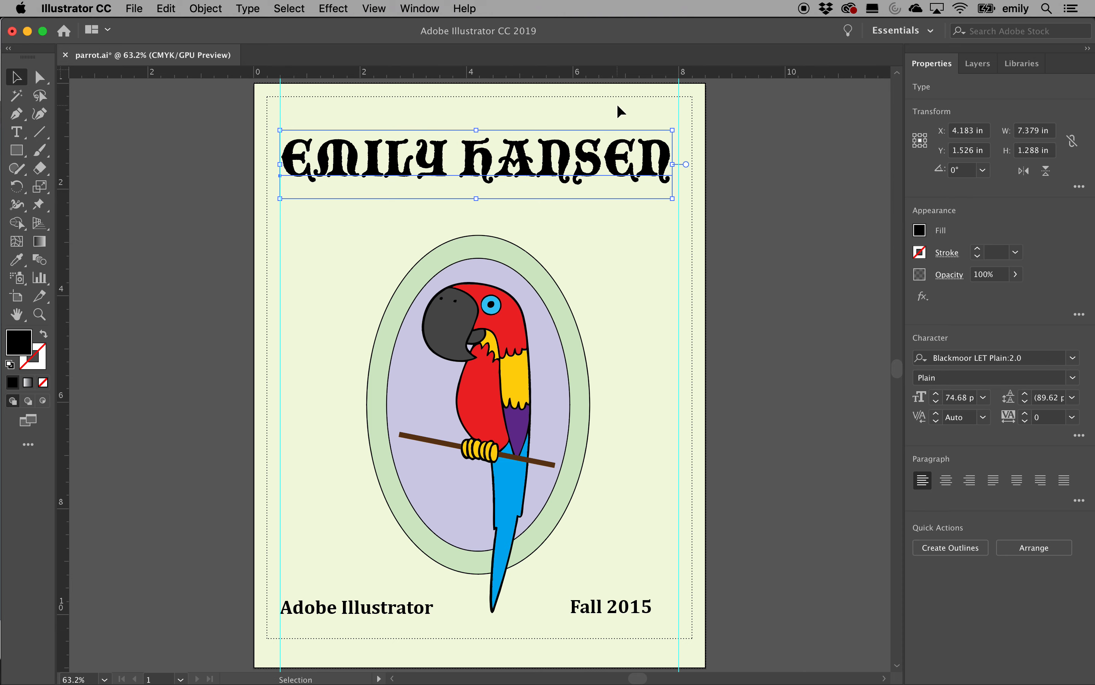
pyautogui.moveTo(672, 130)
pyautogui.mouseDown()
pyautogui.moveTo(679, 123)
pyautogui.moveTo(677, 138)
pyautogui.moveTo(667, 127)
pyautogui.moveTo(679, 116)
pyautogui.moveTo(663, 120)
pyautogui.moveTo(687, 115)
pyautogui.moveTo(655, 134)
pyautogui.moveTo(714, 122)
pyautogui.moveTo(670, 156)
pyautogui.moveTo(663, 122)
pyautogui.moveTo(678, 112)
pyautogui.mouseUp()
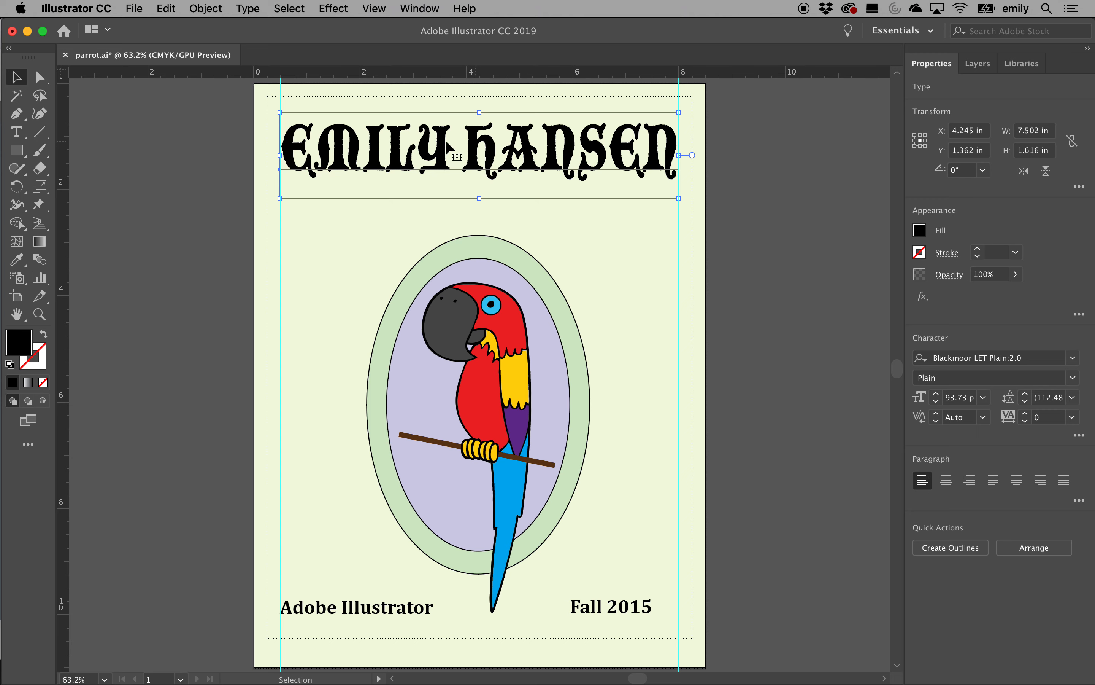
pyautogui.click(336, 6)
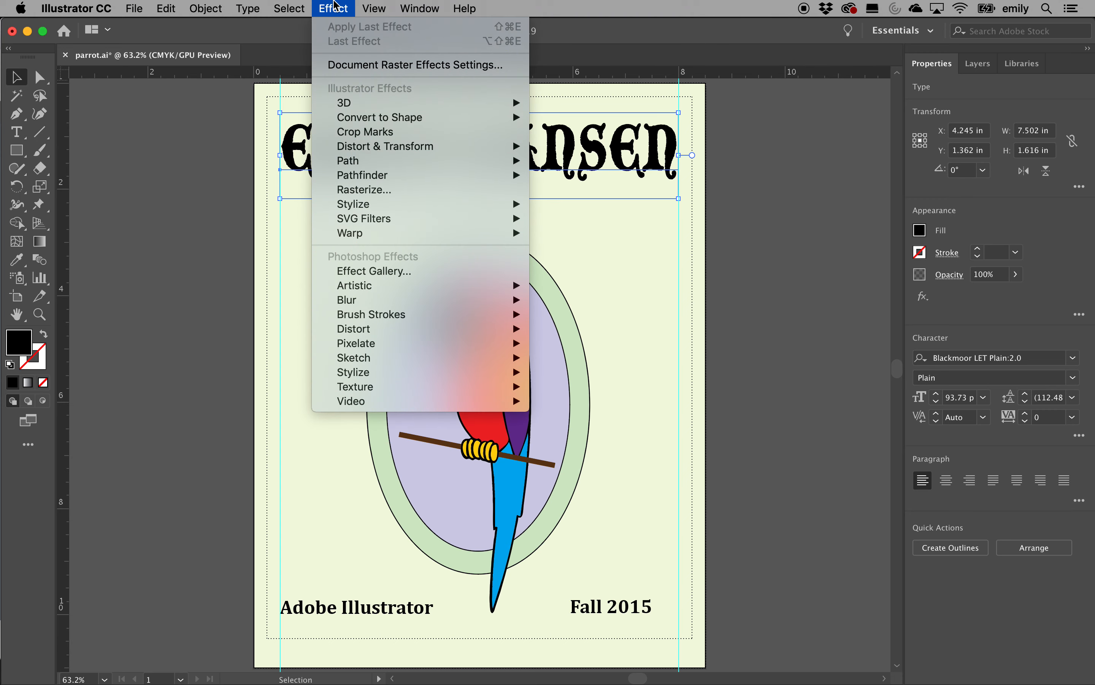
# Warp the name heading with the Fish style, 50% bend and 26% horizontal distortion
pyautogui.moveTo(347, 240)
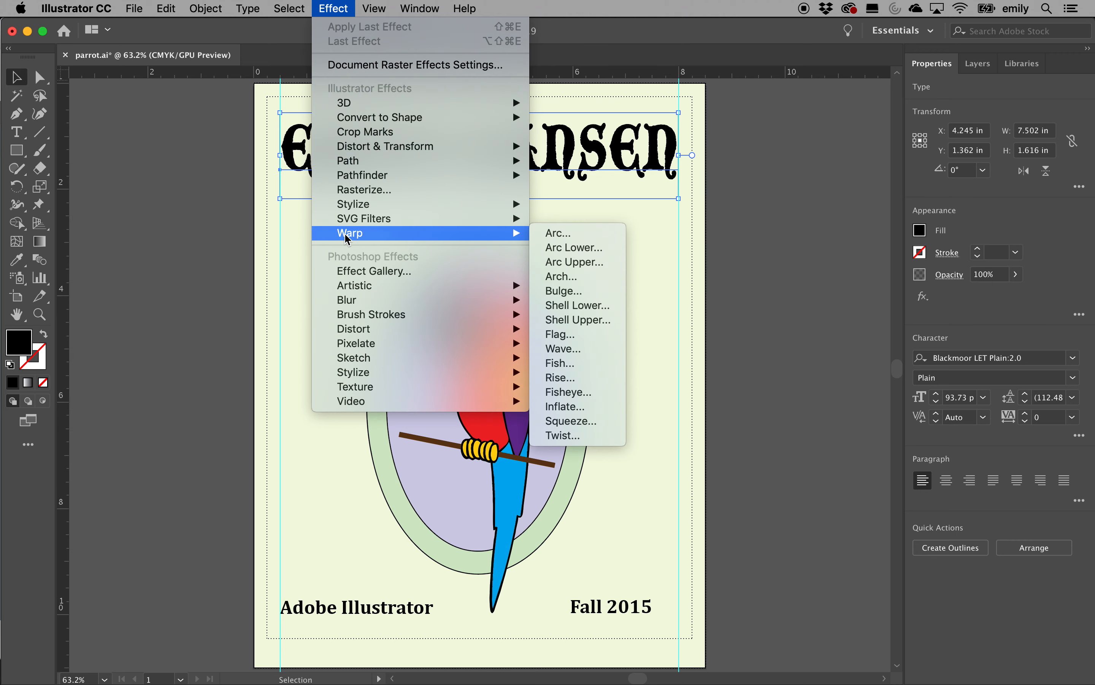
pyautogui.click(561, 334)
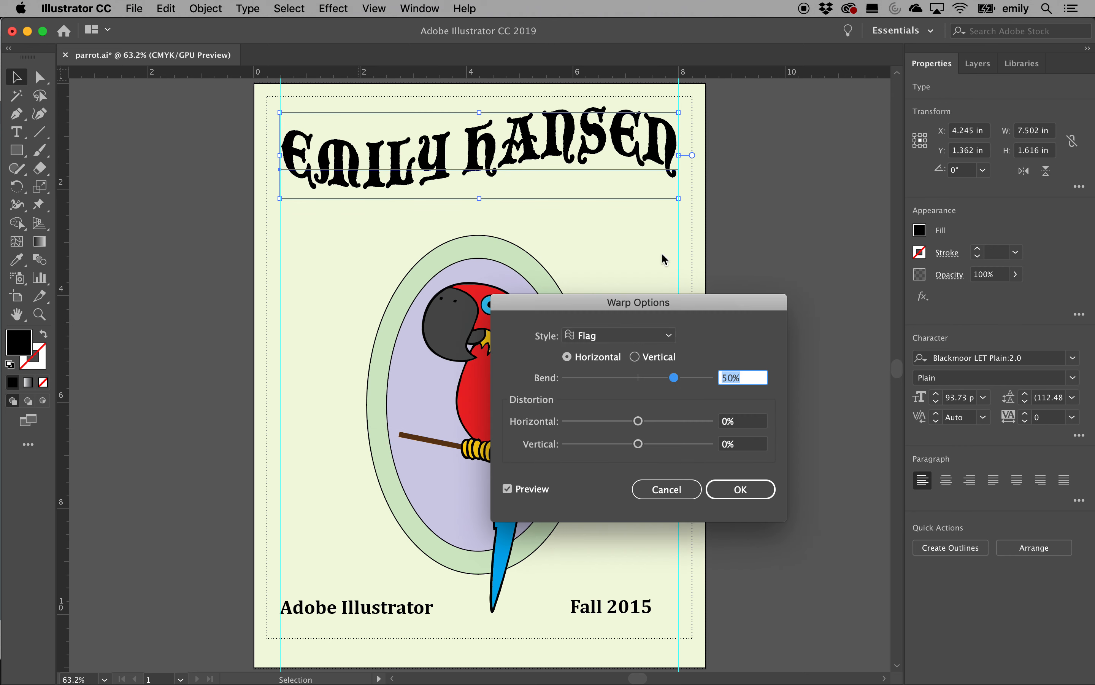
pyautogui.click(672, 338)
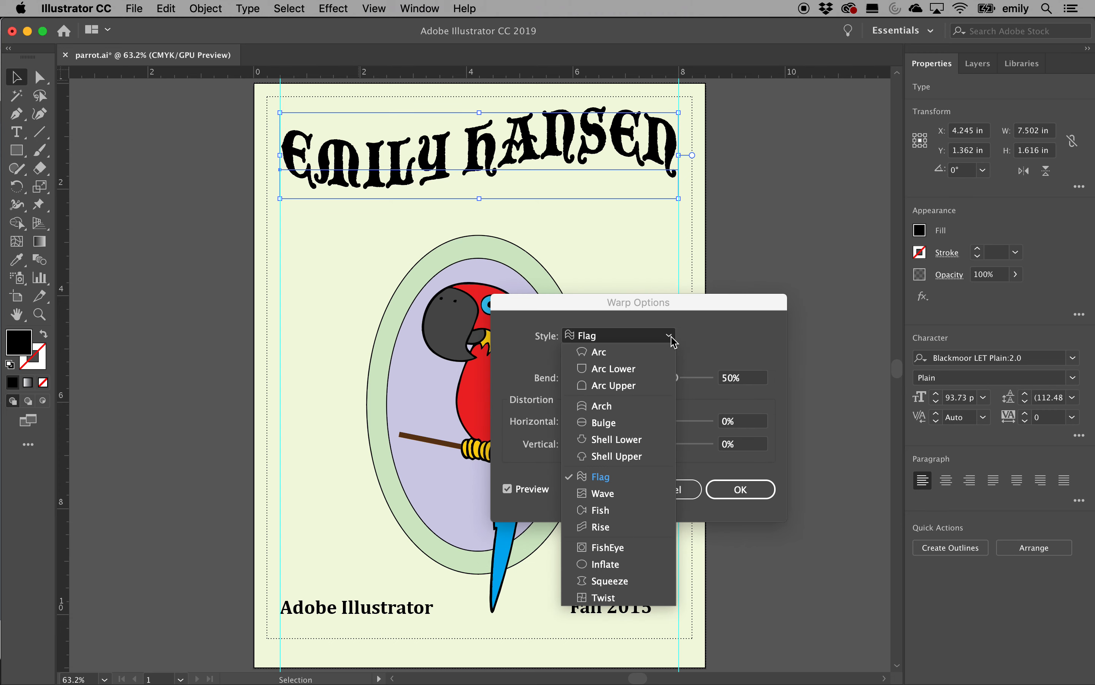
pyautogui.click(629, 404)
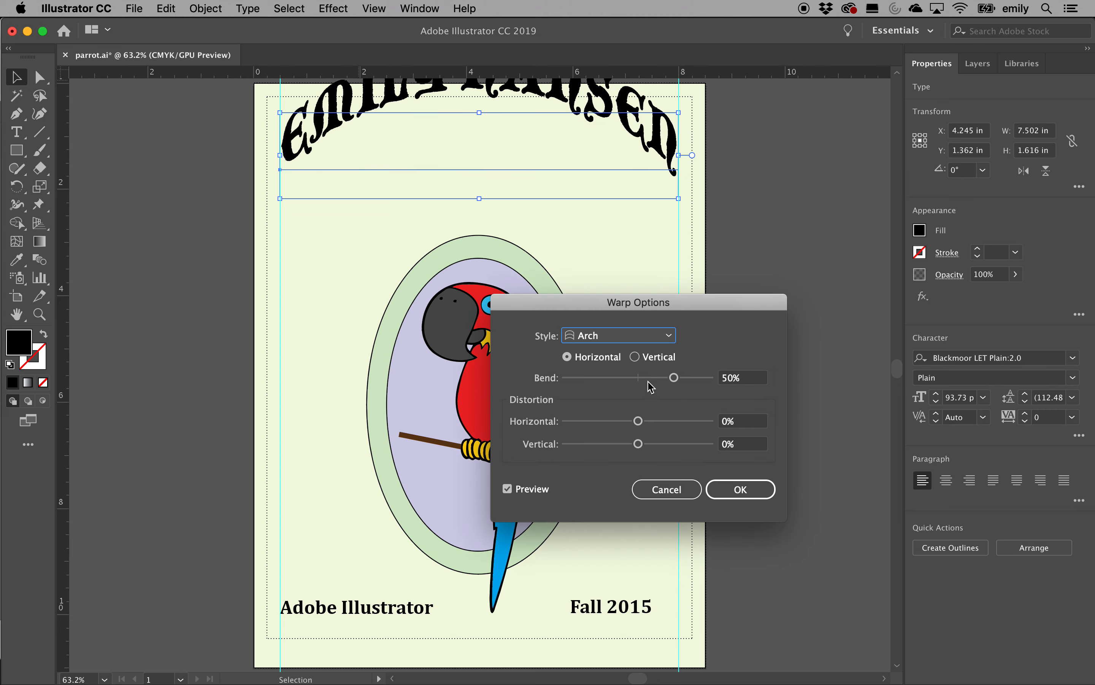
pyautogui.click(671, 341)
pyautogui.click(617, 547)
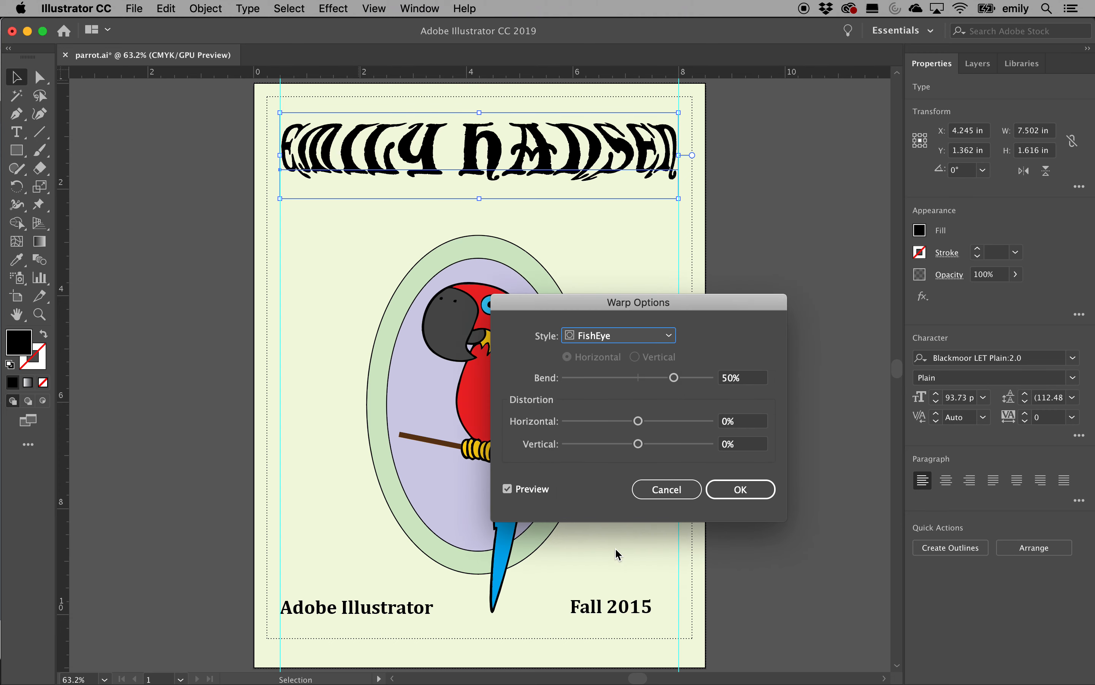
pyautogui.click(672, 338)
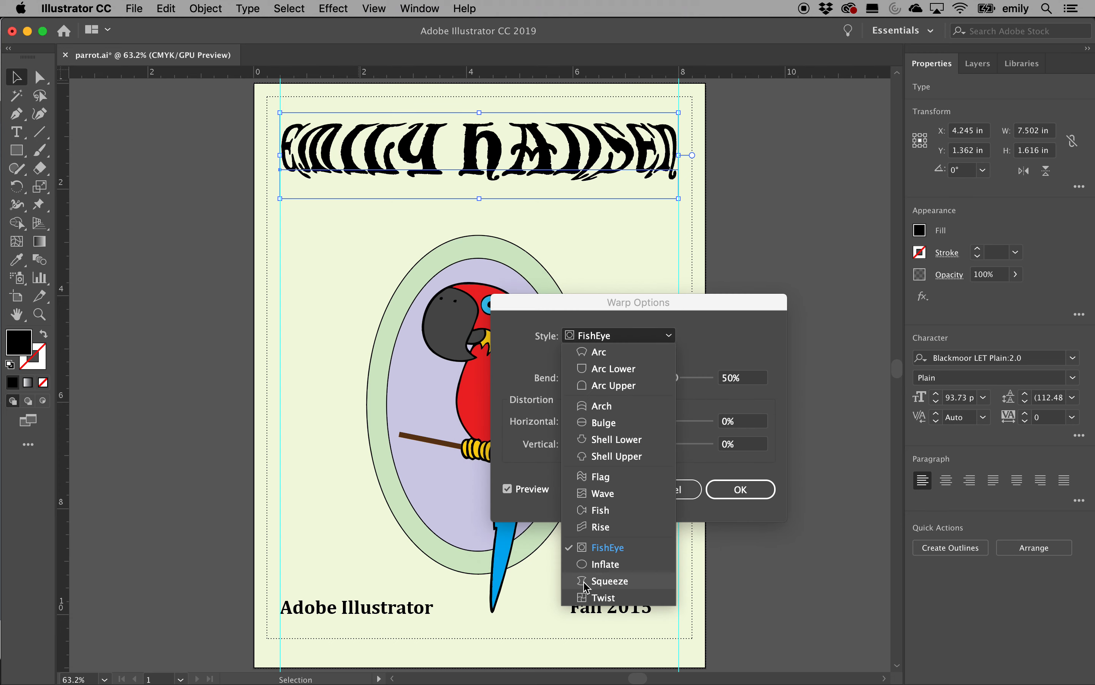
pyautogui.click(602, 509)
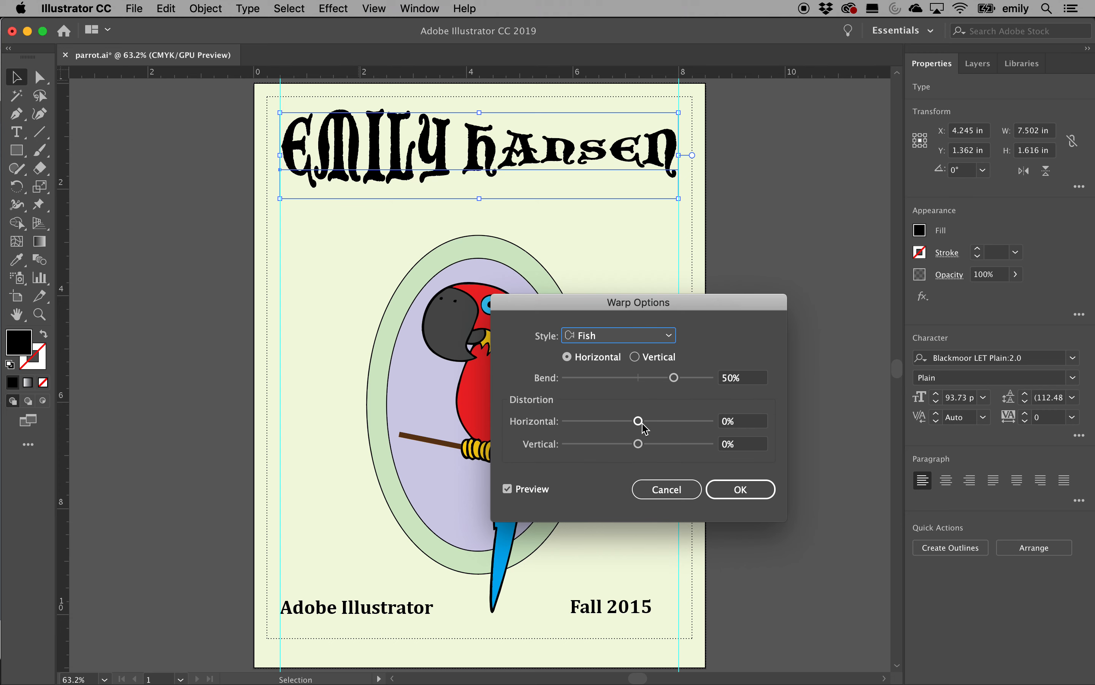
pyautogui.moveTo(645, 427)
pyautogui.mouseDown()
pyautogui.moveTo(657, 429)
pyautogui.moveTo(629, 431)
pyautogui.moveTo(664, 429)
pyautogui.mouseUp()
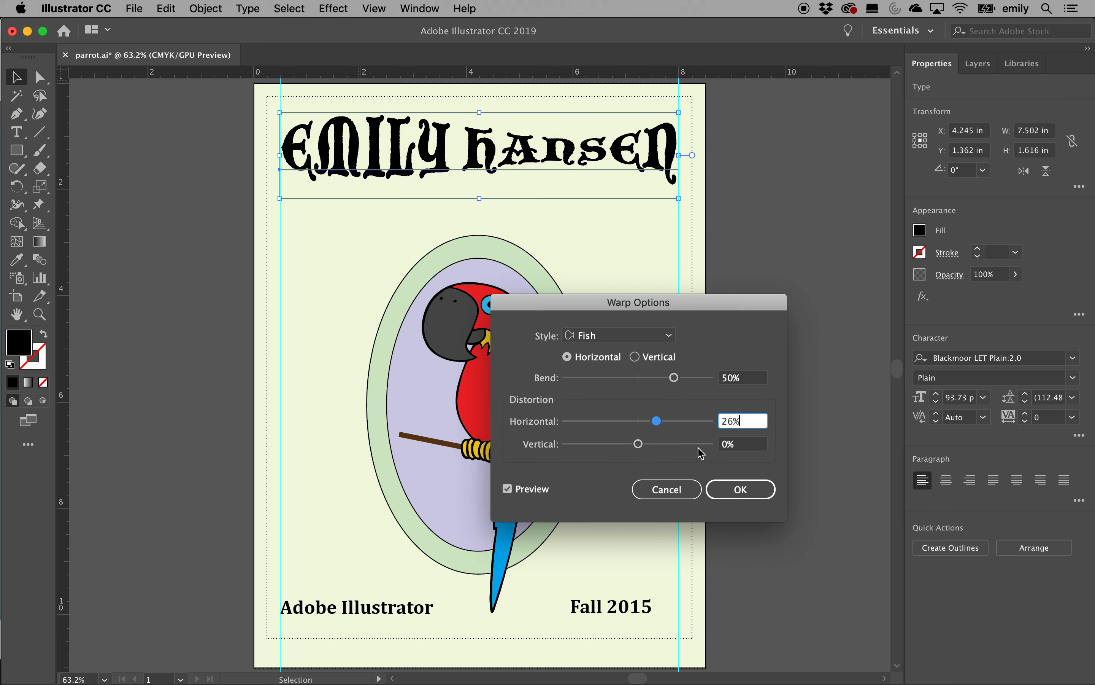
pyautogui.click(745, 489)
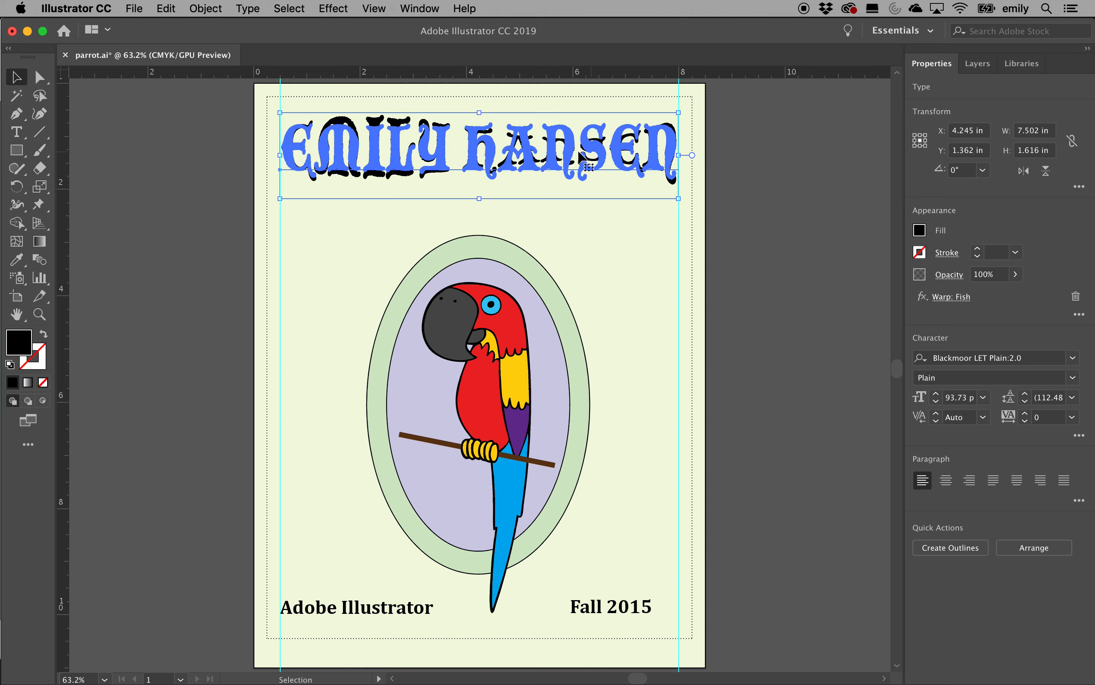
# Nudge the headline slightly lower, and undo a trial widening of the parrot group
pyautogui.moveTo(566, 155); pyautogui.dragTo(565, 162)
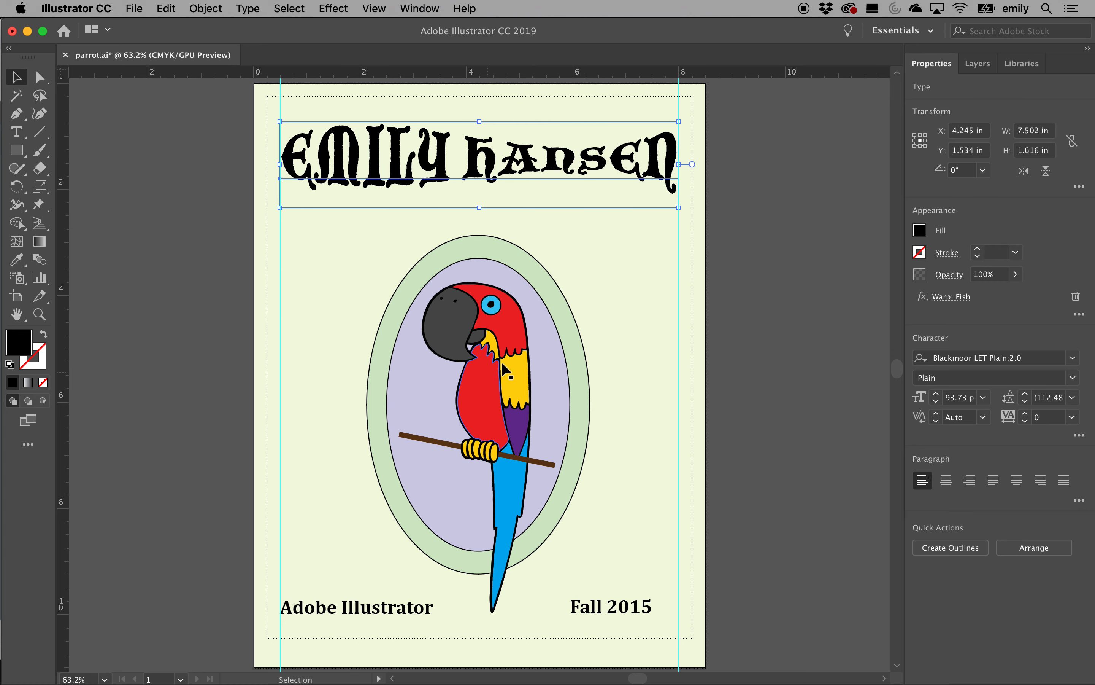
pyautogui.click(517, 340)
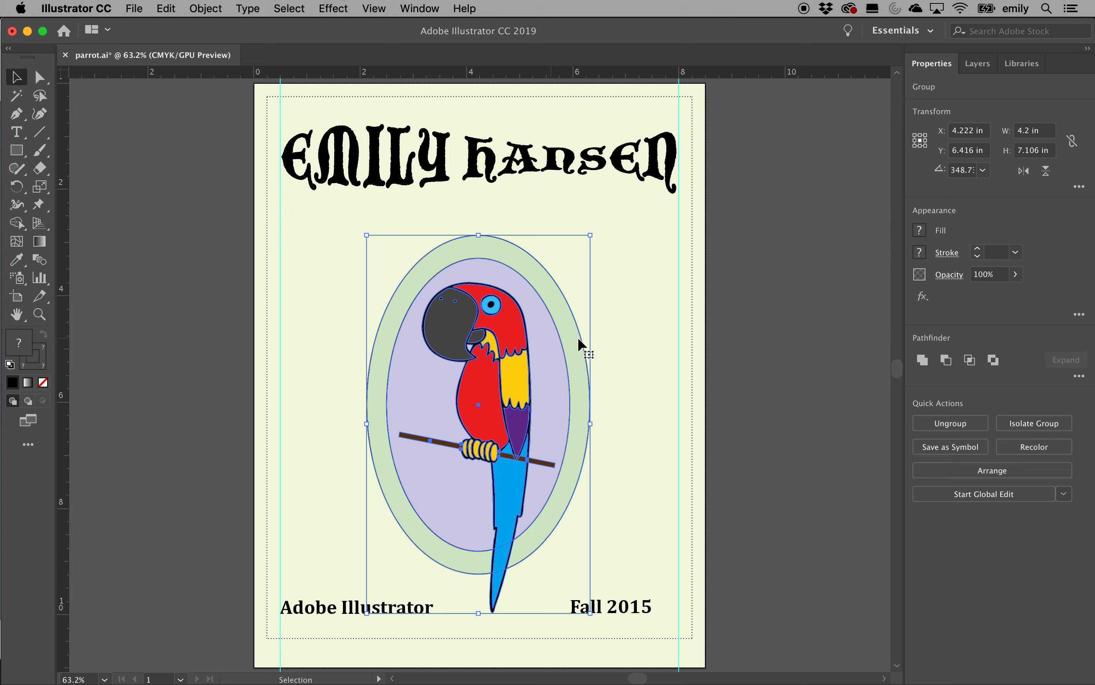
pyautogui.moveTo(592, 426); pyautogui.dragTo(677, 409)
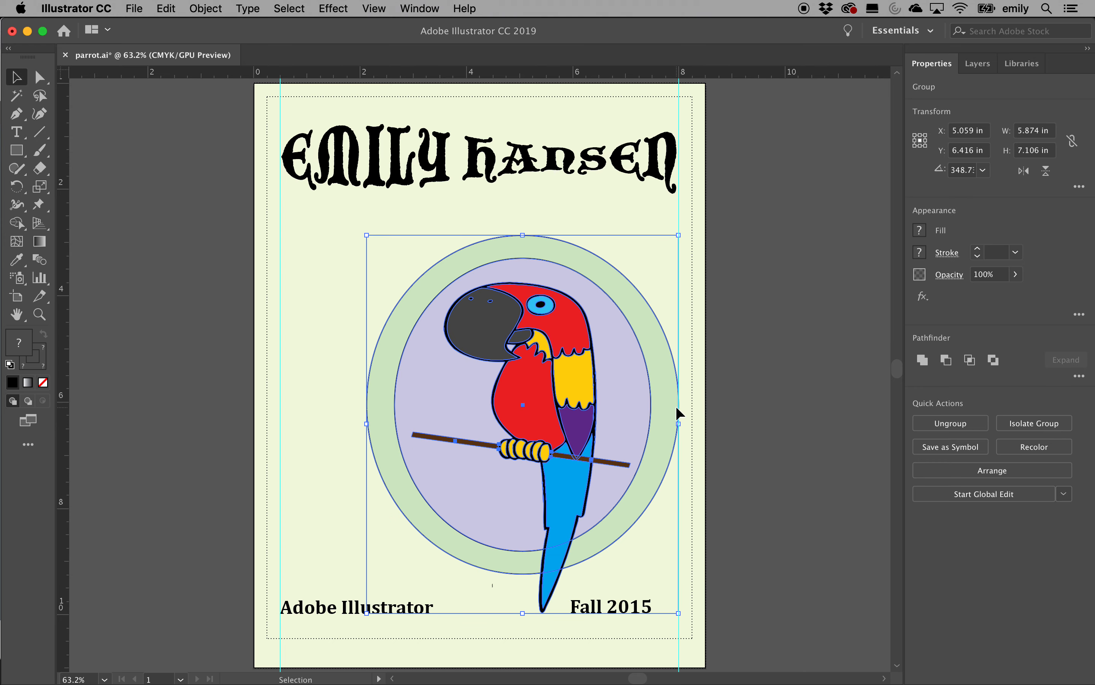
pyautogui.press('super+z')
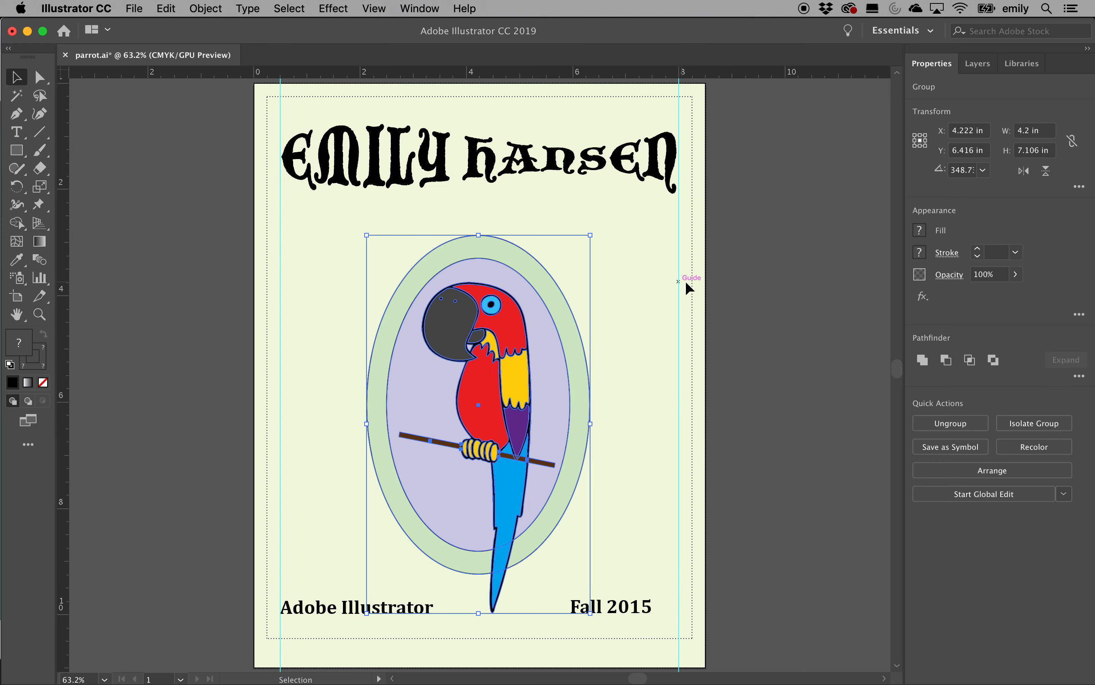
# Select the inner lavender oval's outline with the Direct Selection tool
pyautogui.click(727, 271)
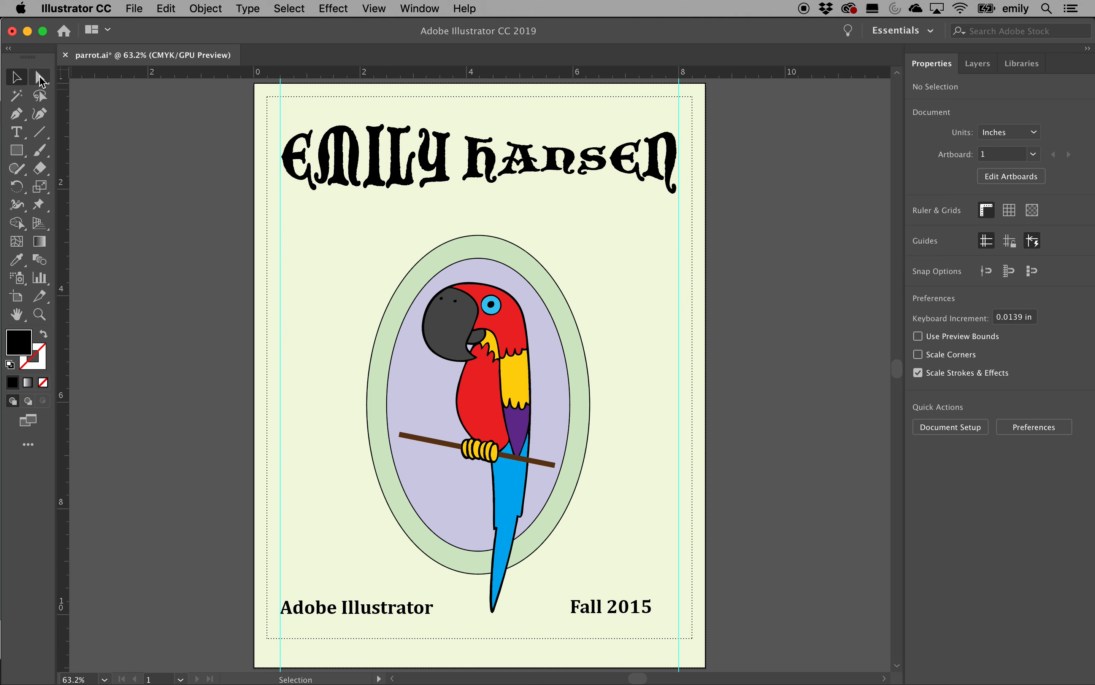
pyautogui.click(40, 78)
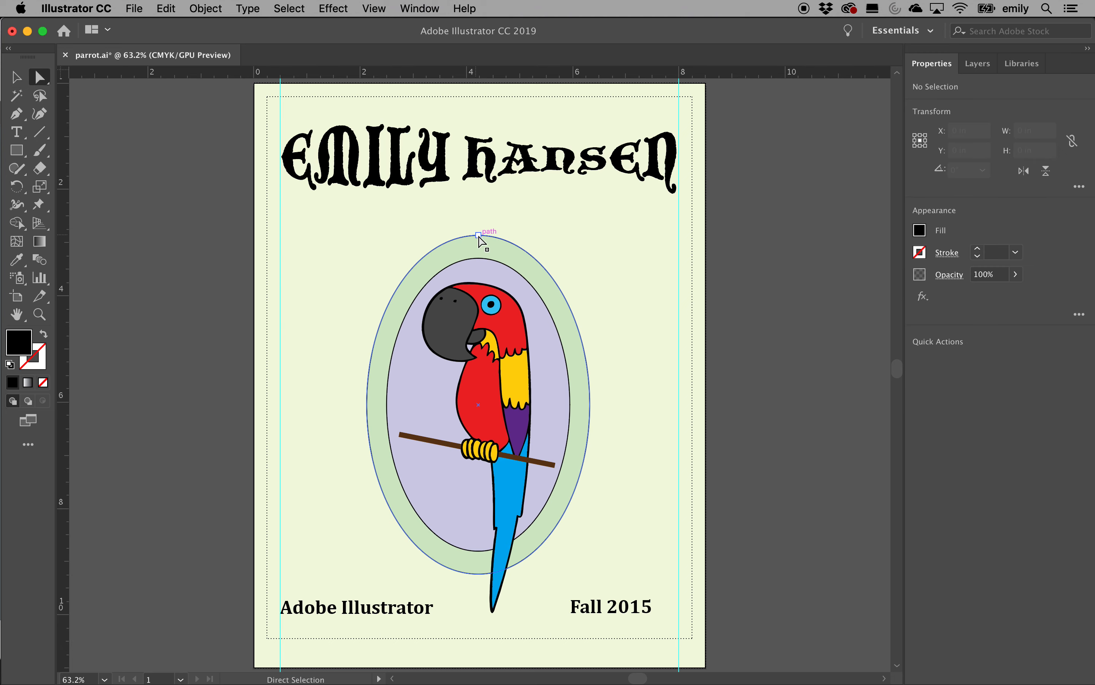
pyautogui.click(559, 372)
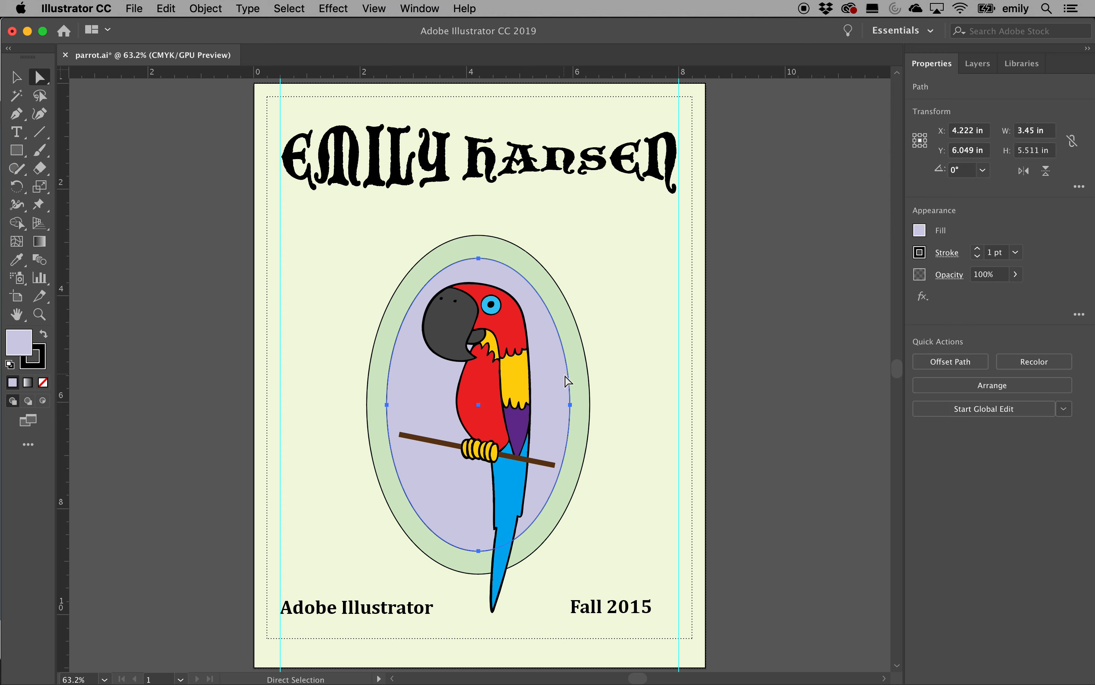
# Drag the oval's right-side curve handles so its lower right bulges outward
pyautogui.click(572, 405)
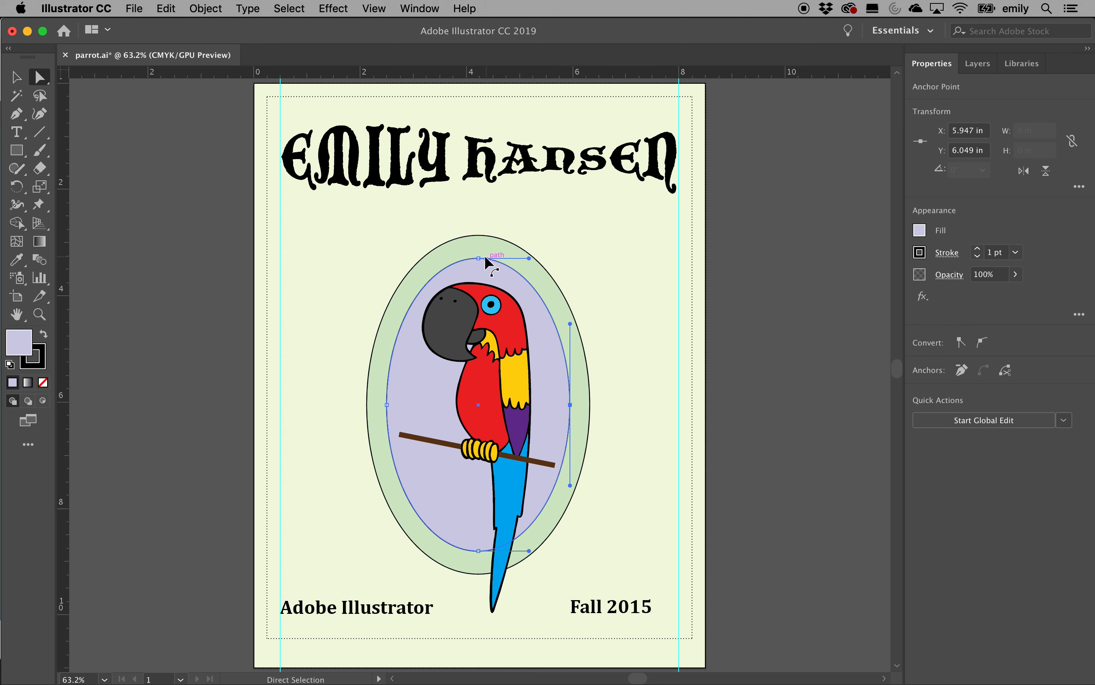
pyautogui.moveTo(571, 324); pyautogui.dragTo(636, 204)
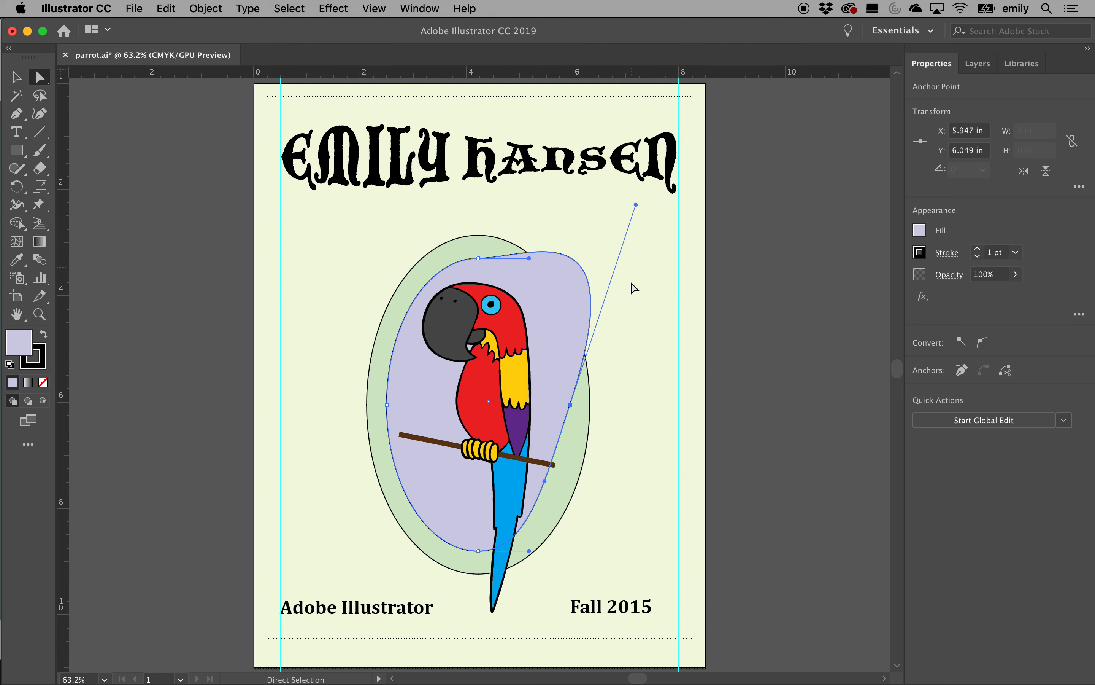
pyautogui.press('super+z')
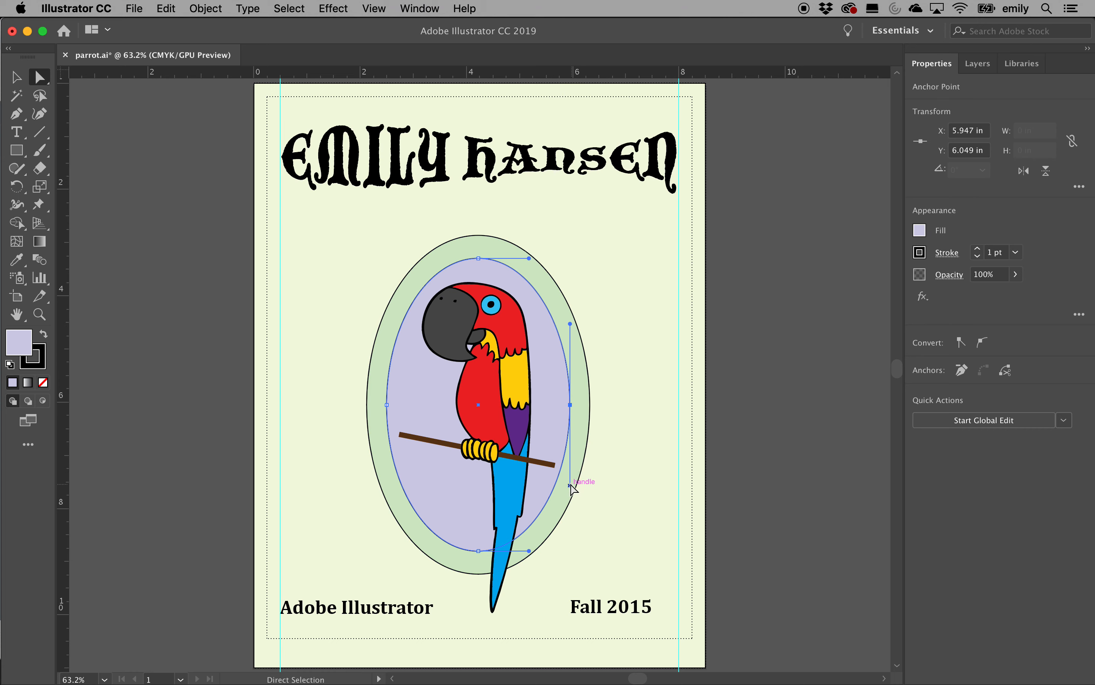
pyautogui.moveTo(571, 485); pyautogui.dragTo(624, 503)
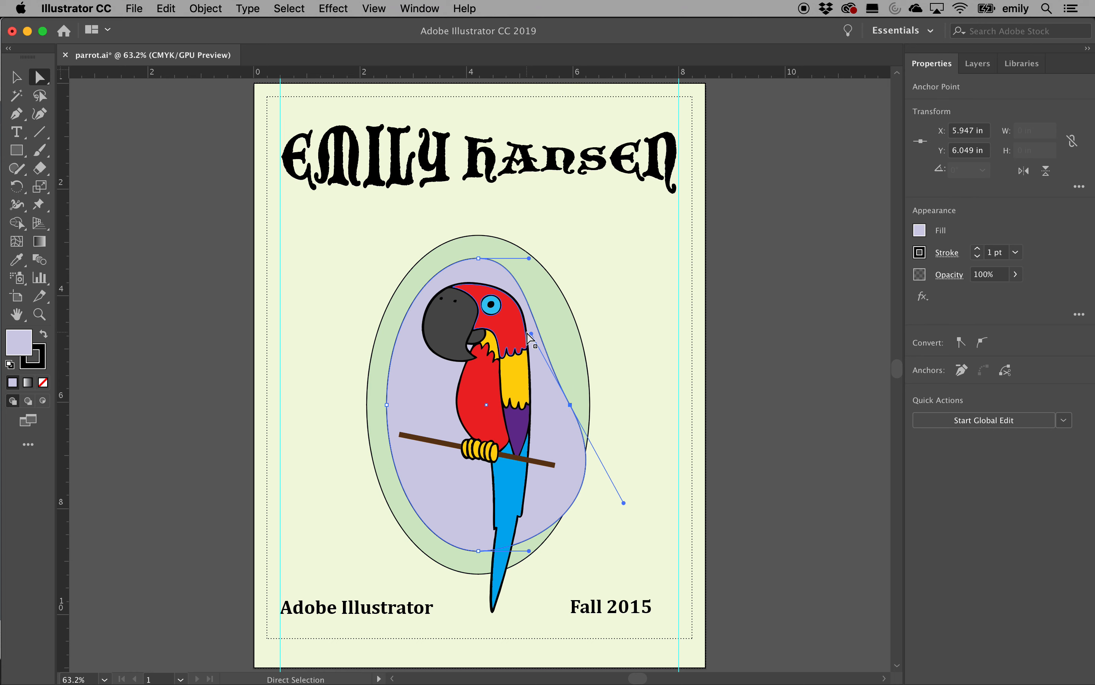
pyautogui.click(569, 397)
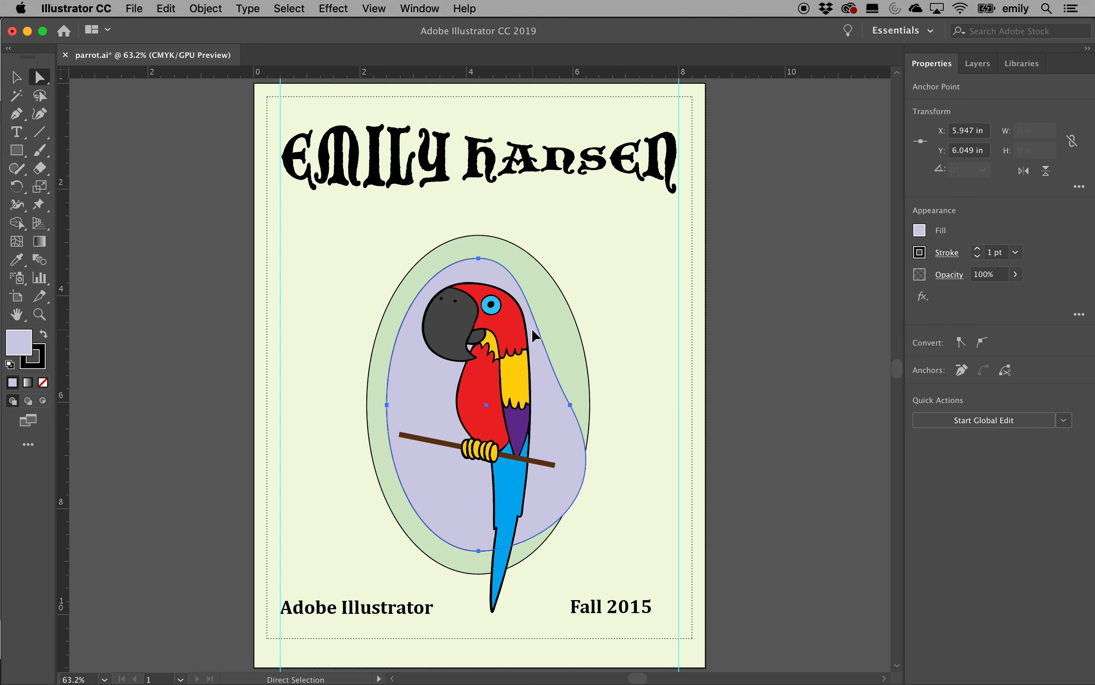
pyautogui.click(570, 404)
pyautogui.click(636, 404)
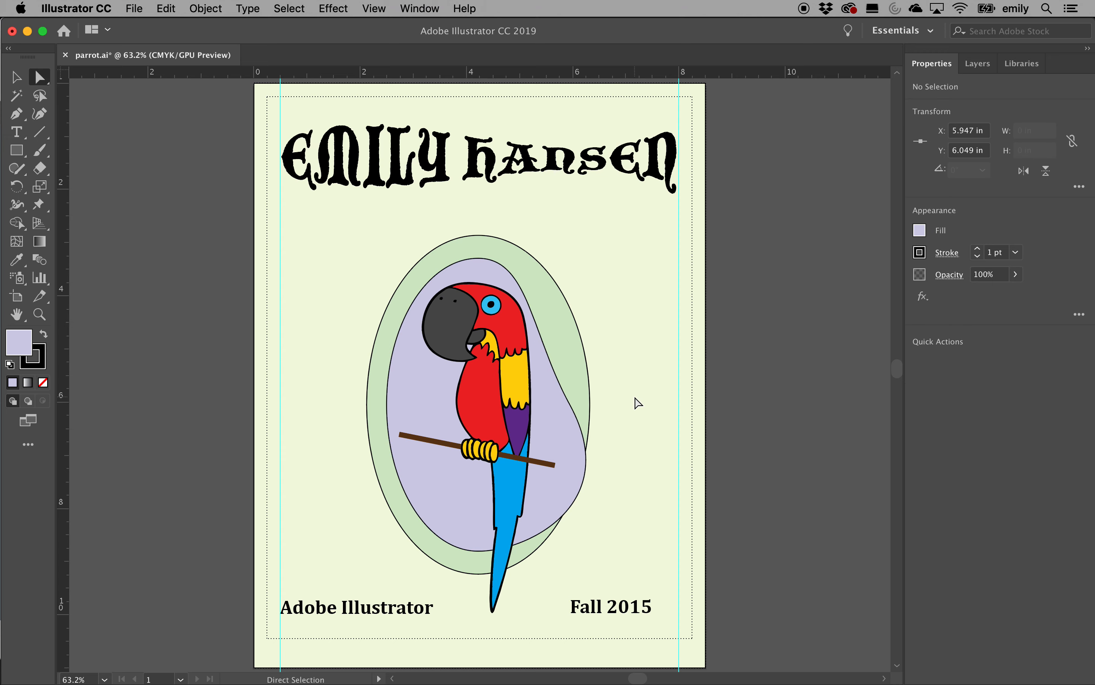
# Fill the parrot's red head with a pattern swatch instead of solid red
pyautogui.click(515, 332)
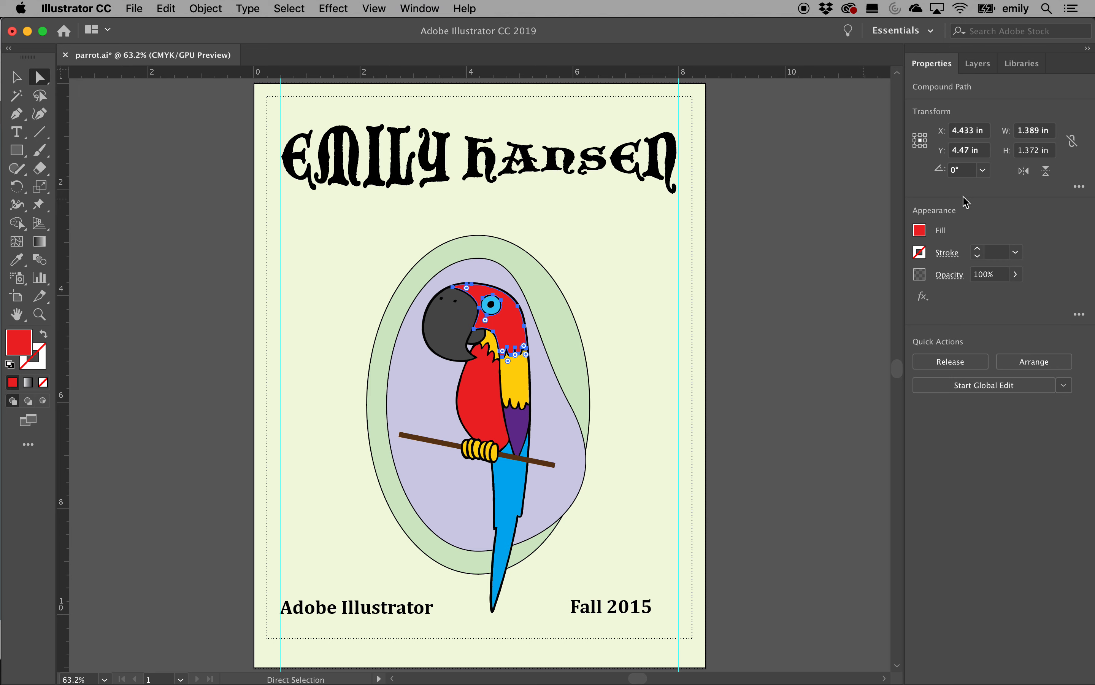
pyautogui.click(919, 231)
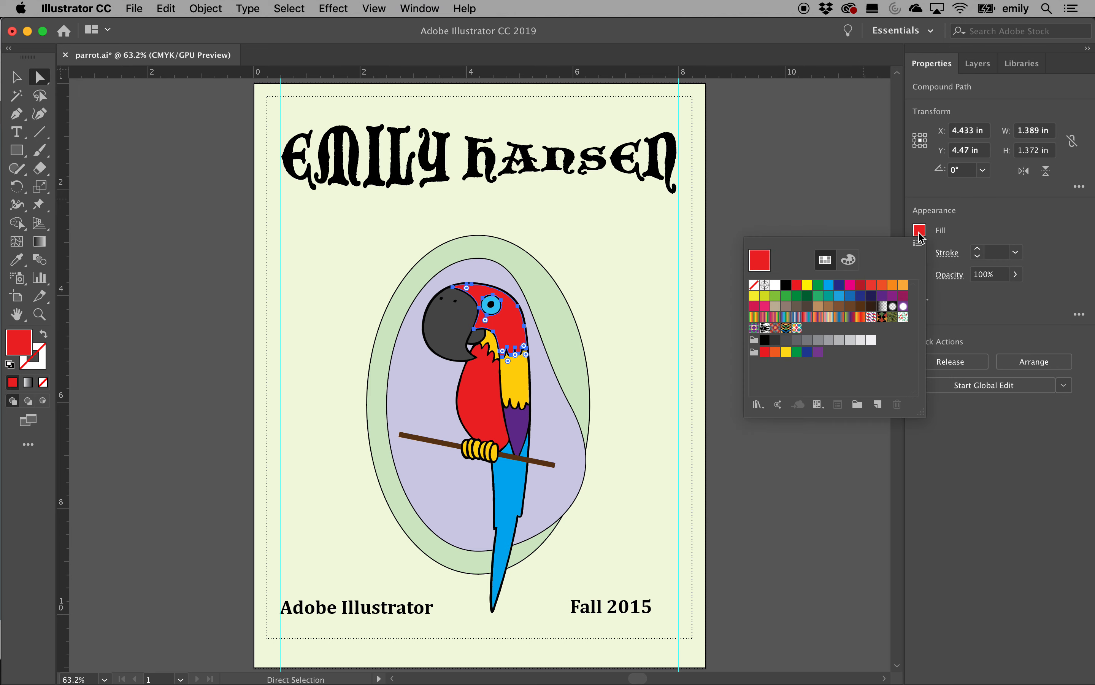
pyautogui.click(967, 209)
pyautogui.click(653, 273)
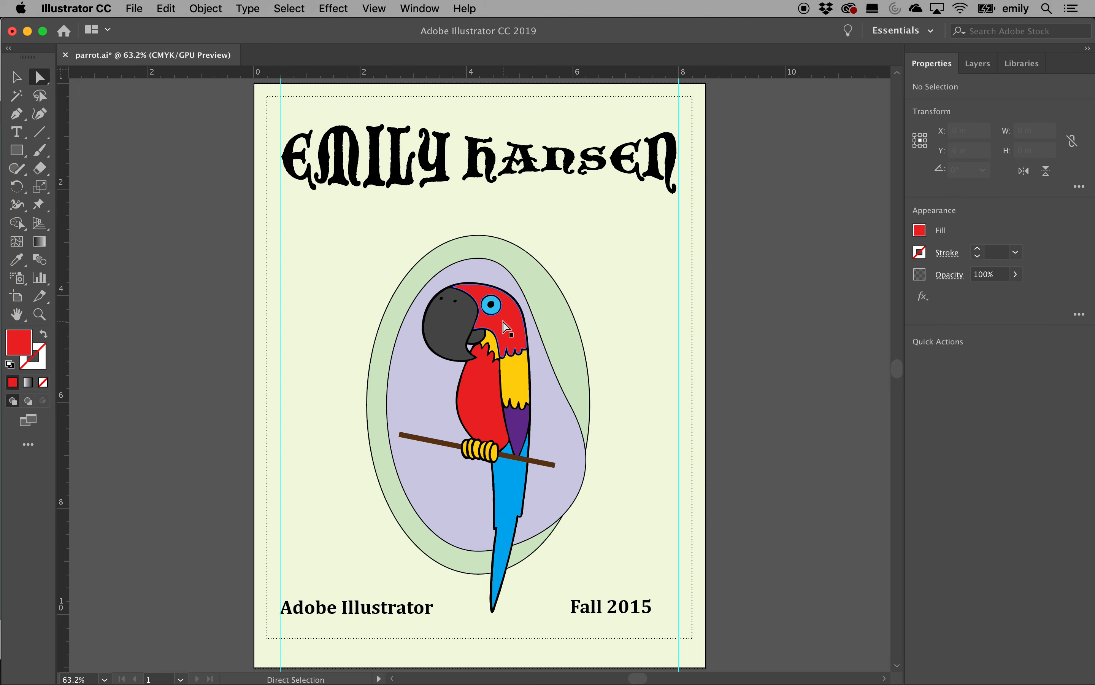
pyautogui.click(507, 325)
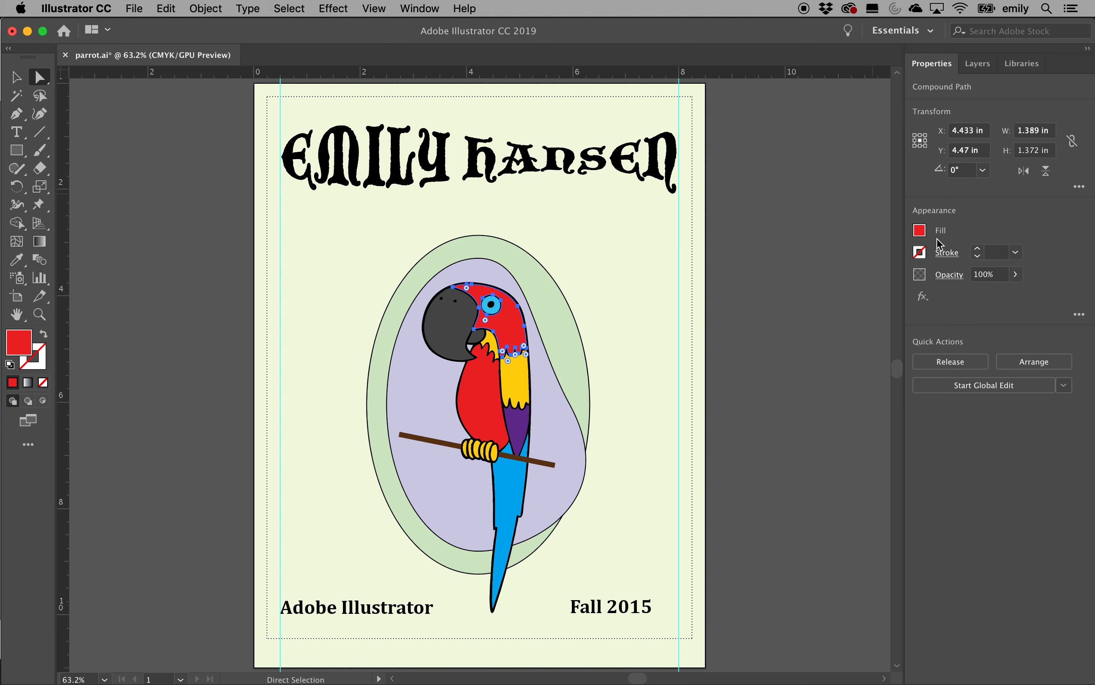
pyautogui.click(920, 230)
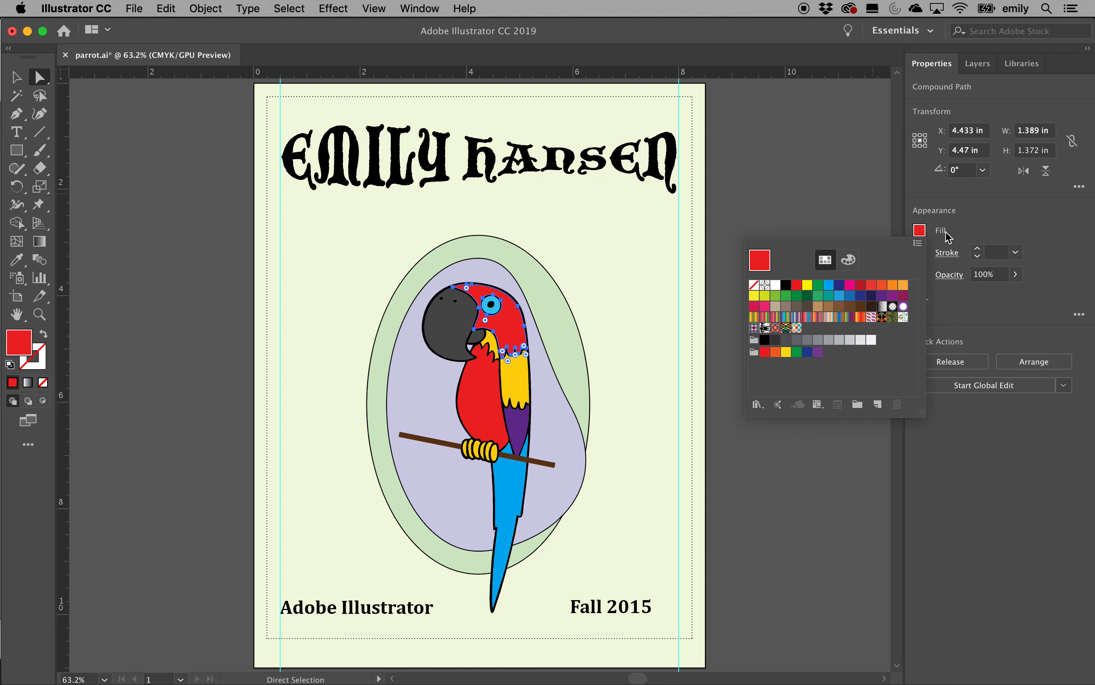
pyautogui.click(840, 317)
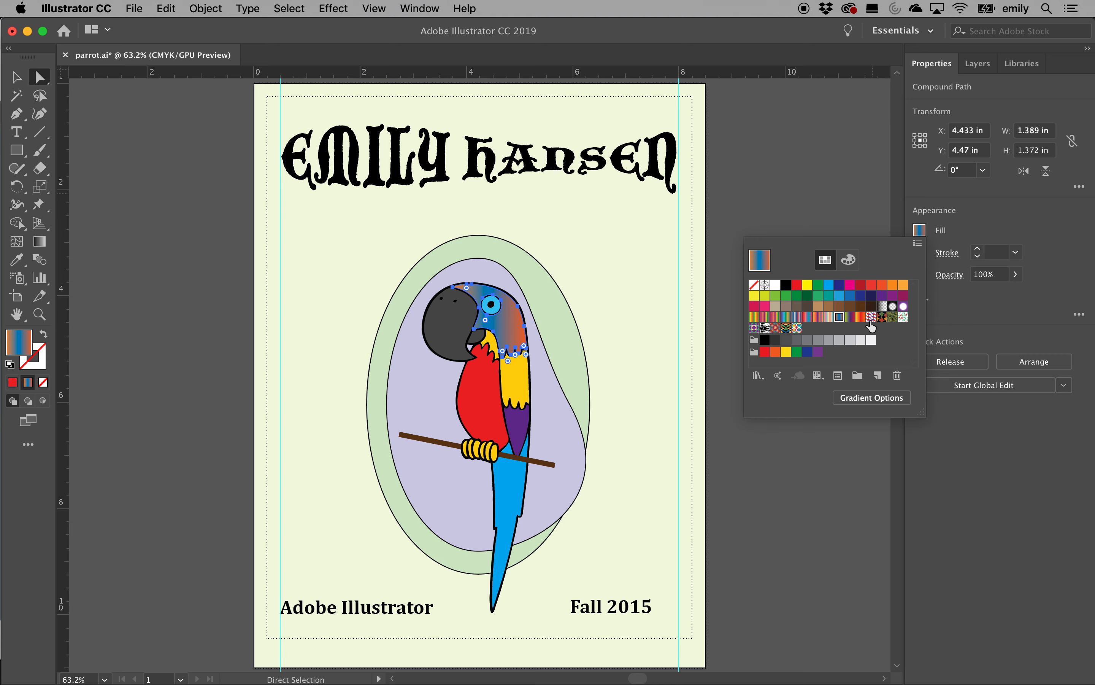
pyautogui.click(892, 318)
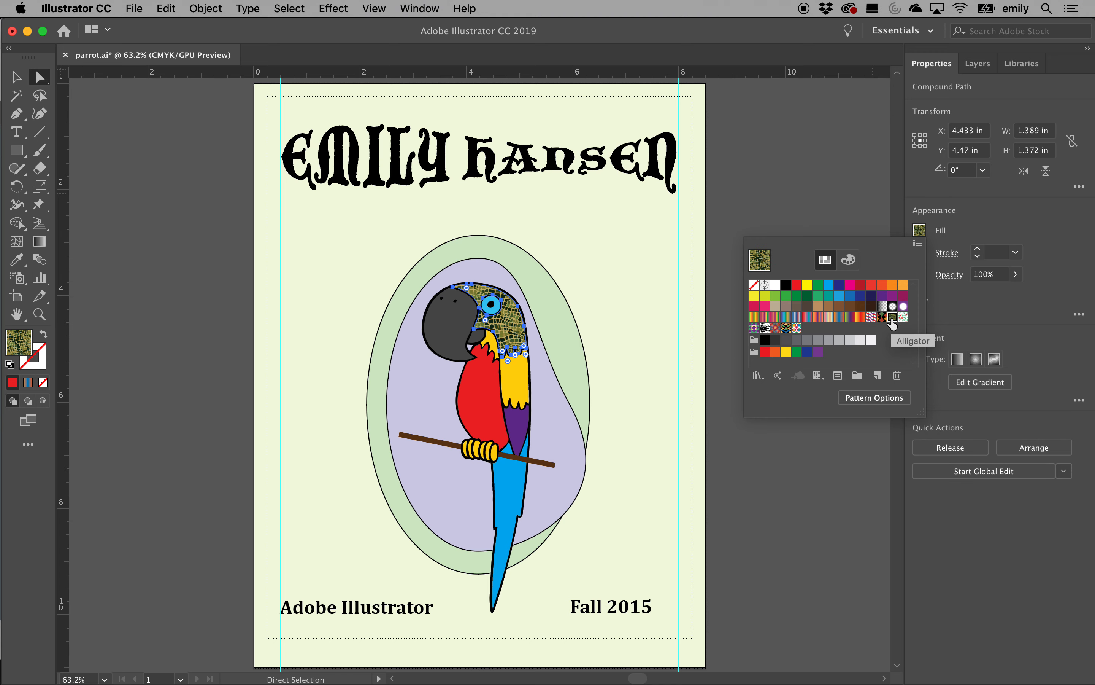
pyautogui.click(851, 228)
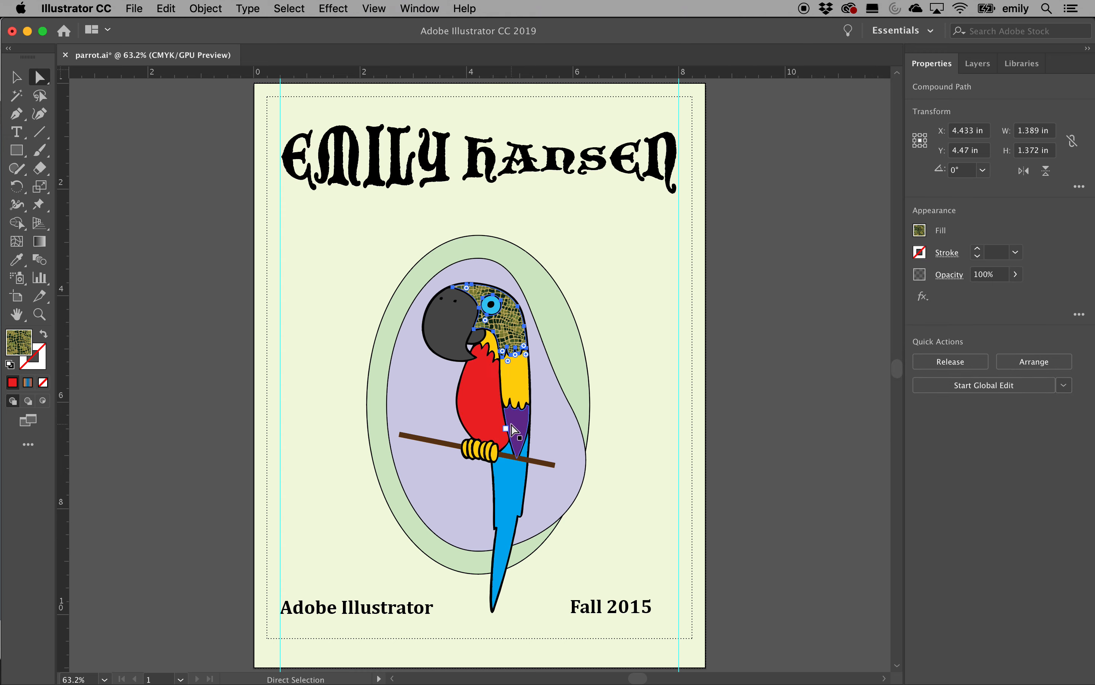
# Fill the parrot's red wing with the rainbow spectrum gradient swatch
pyautogui.click(497, 415)
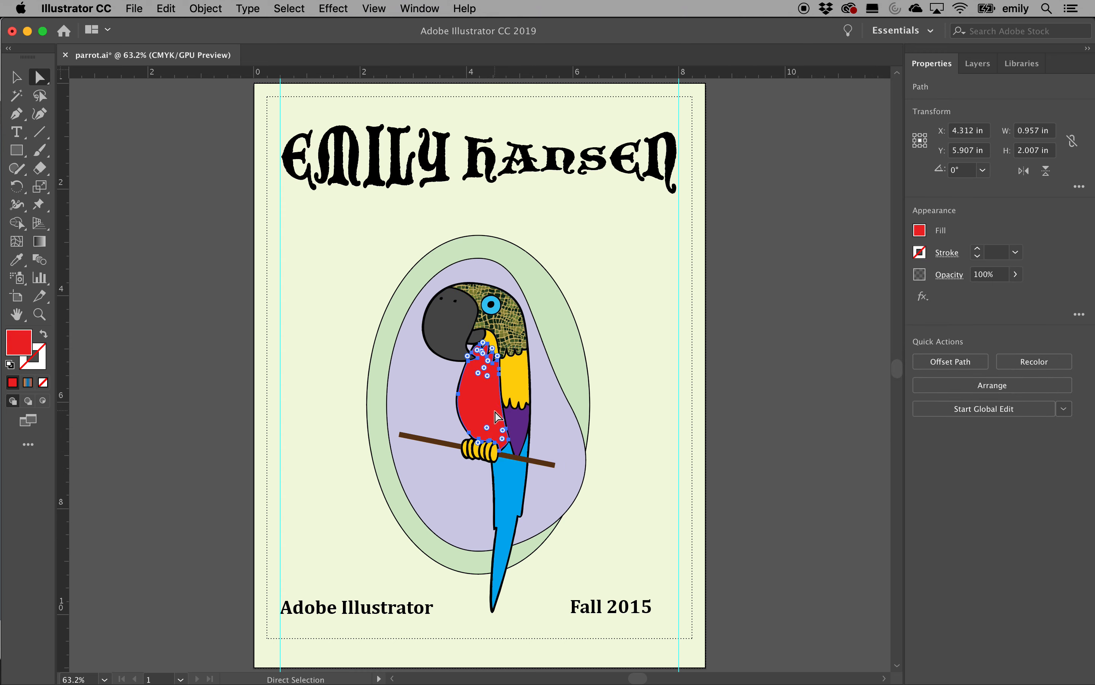
pyautogui.click(920, 232)
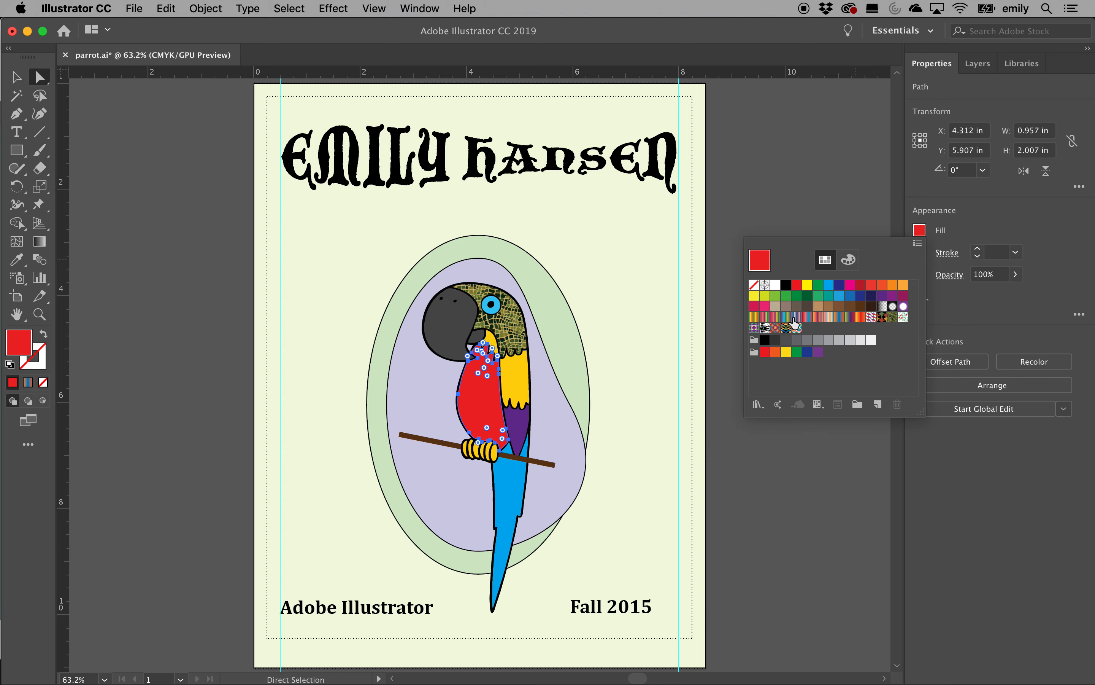
pyautogui.click(795, 319)
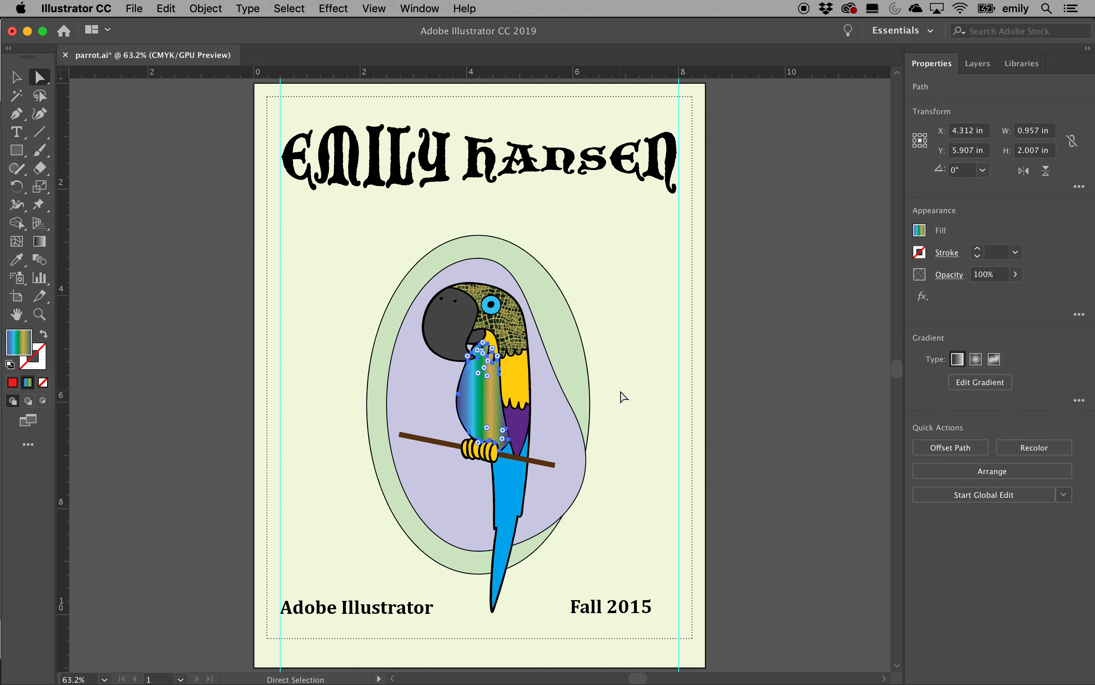
pyautogui.click(501, 354)
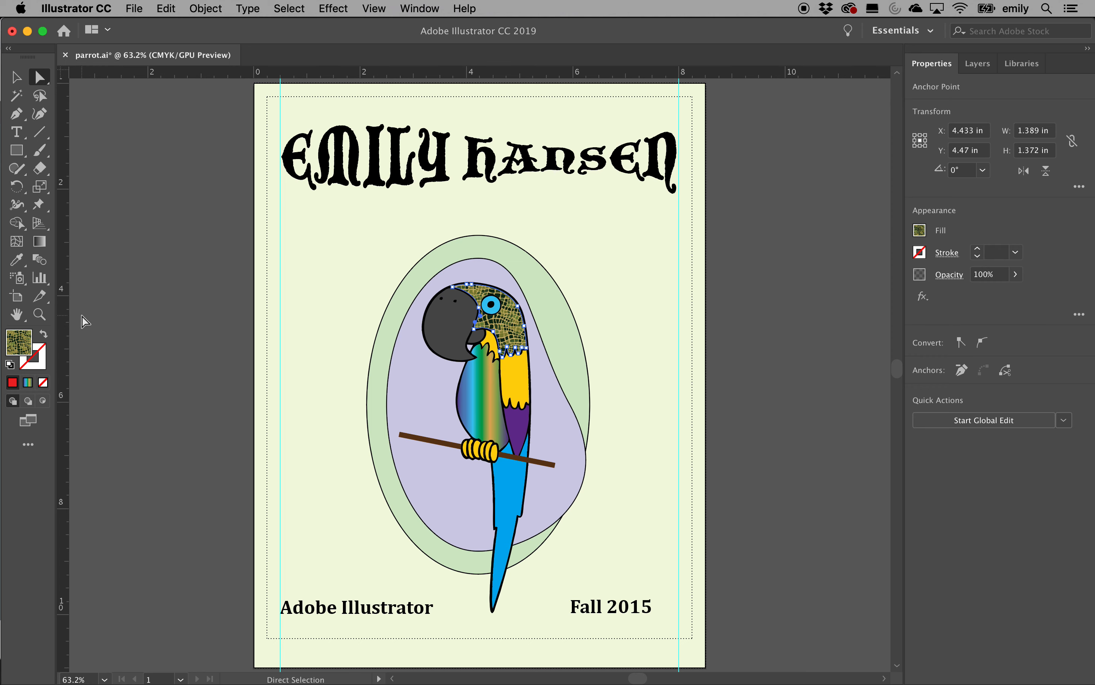
pyautogui.click(39, 314)
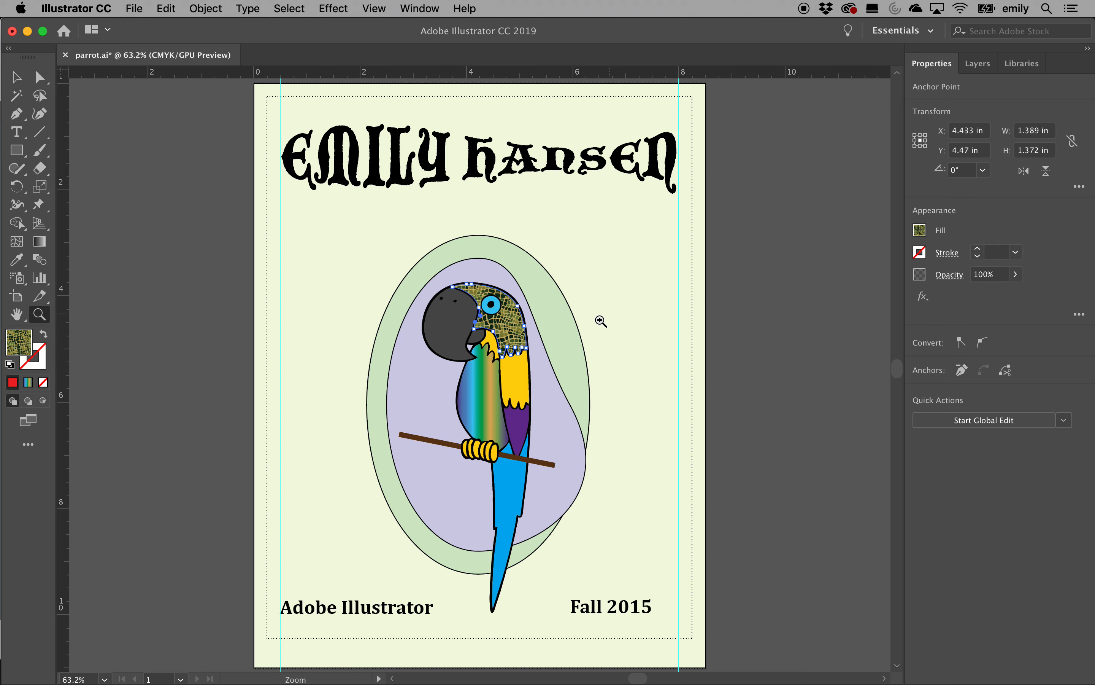
# Zoom in to 200% on the parrot's wing
pyautogui.click(513, 355)
pyautogui.click(507, 394)
pyautogui.click(484, 416)
pyautogui.click(483, 418)
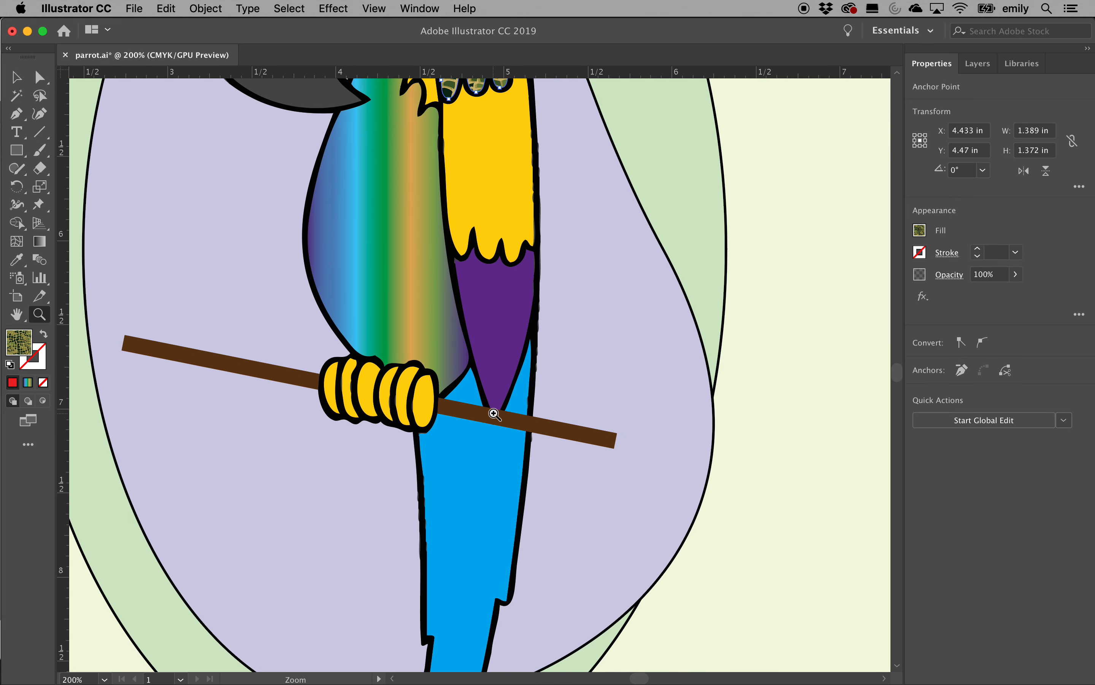
pyautogui.scroll(5, 484, 384)
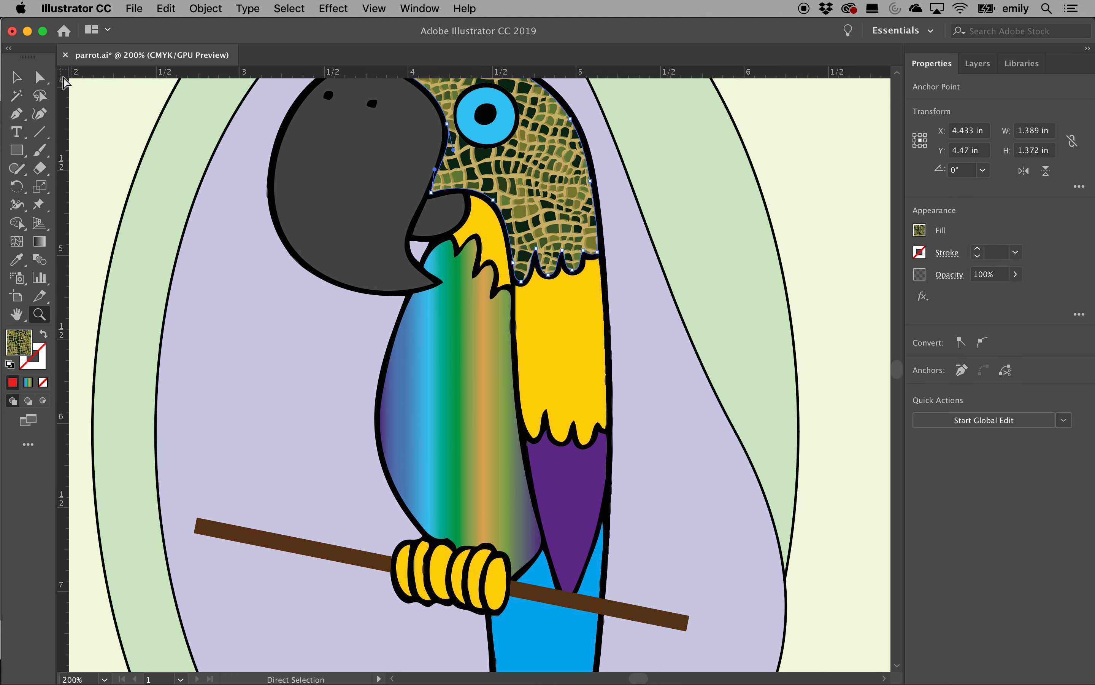
# Try dragging the yellow wing aside with Direct Selection, then undo to keep it in place
pyautogui.press('a')
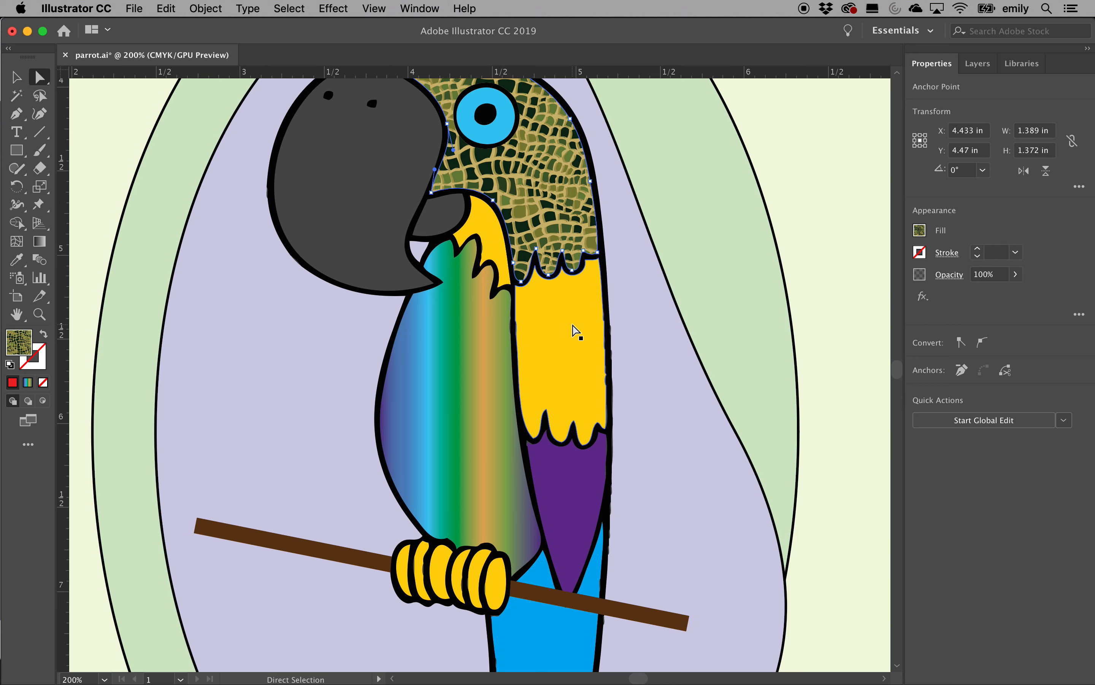
pyautogui.click(601, 380)
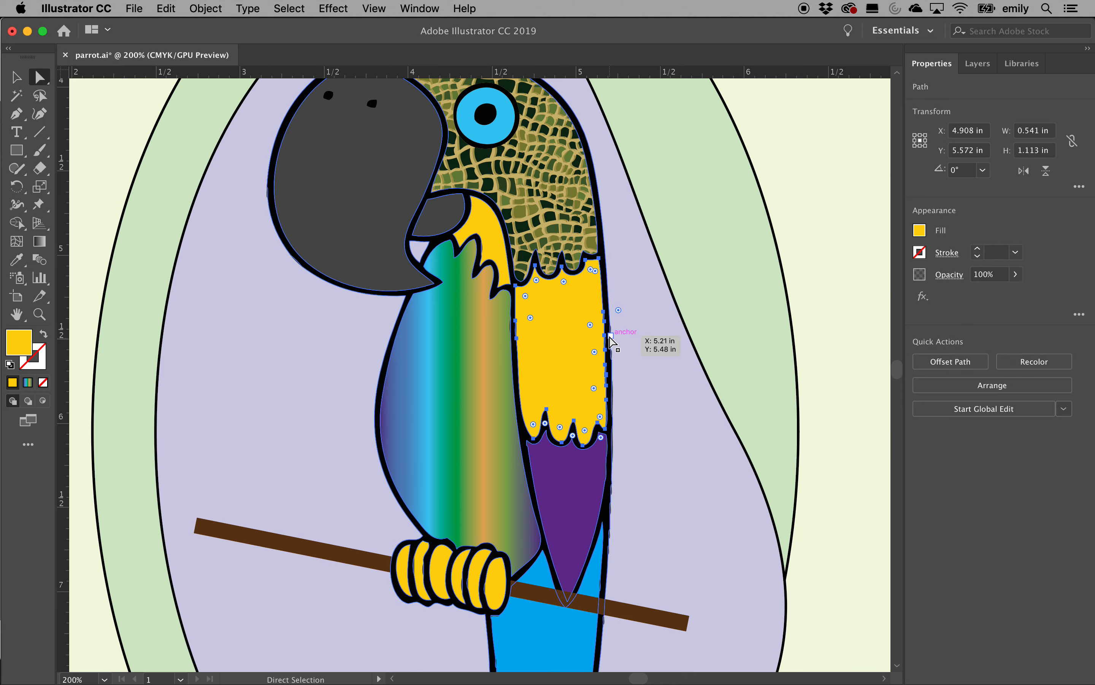
pyautogui.moveTo(606, 335); pyautogui.dragTo(740, 349)
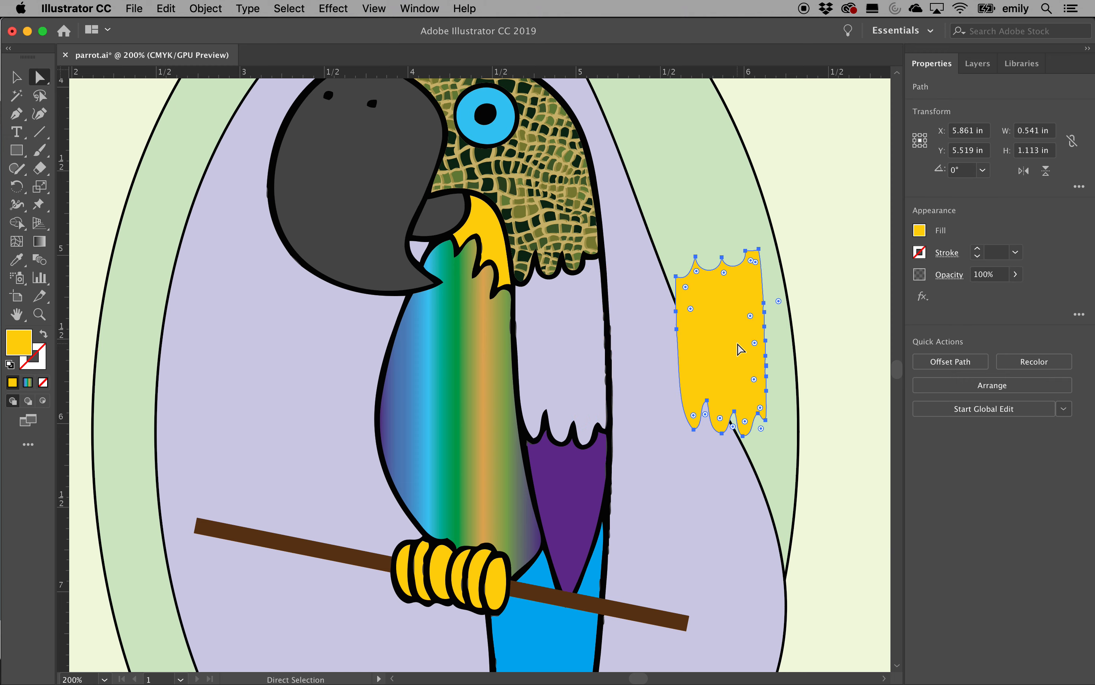
pyautogui.press('cmd+z')
pyautogui.press('cmd+z')
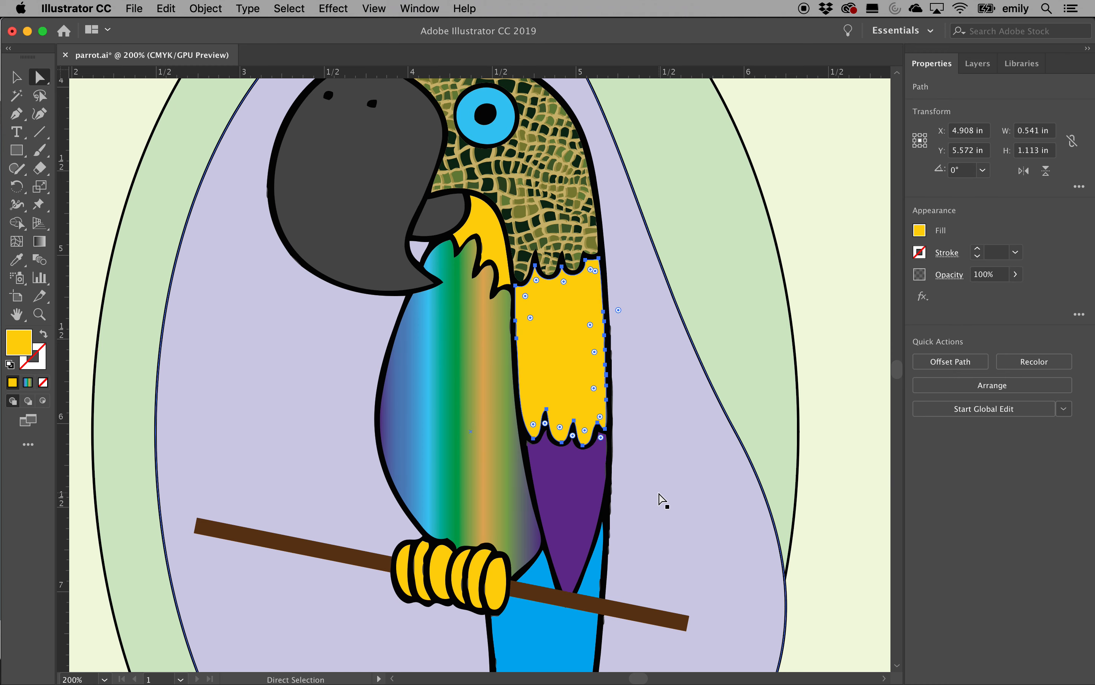
pyautogui.click(309, 545)
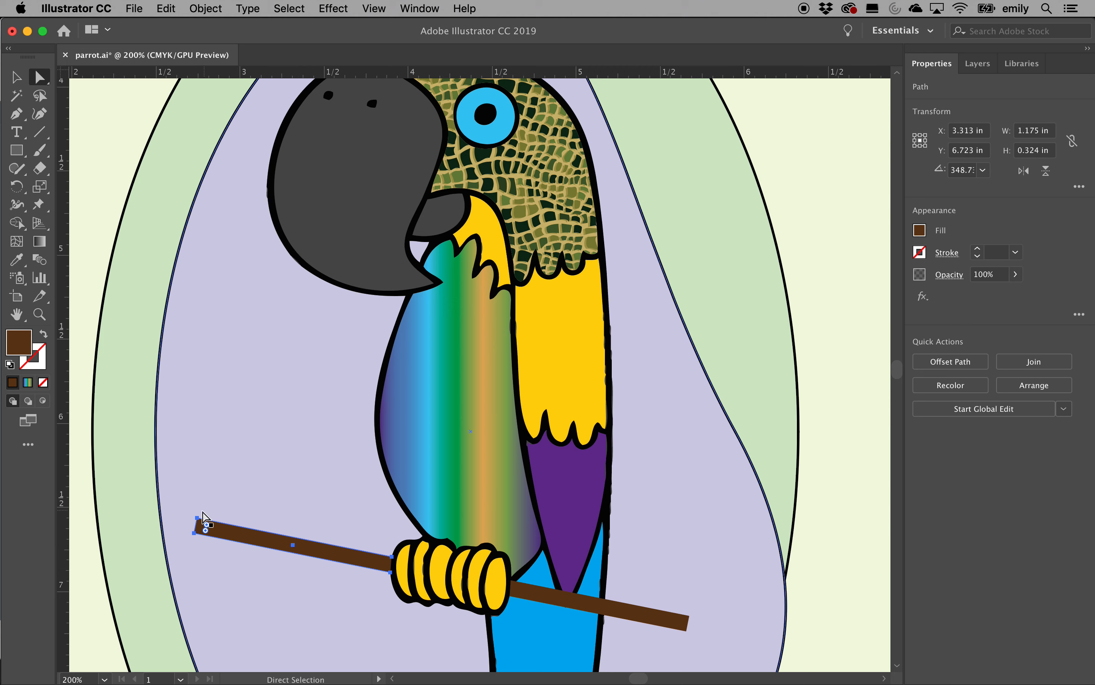
# Flare the branch's left end by pulling its top-left point up and bottom-left point down
pyautogui.moveTo(205, 516); pyautogui.dragTo(211, 421)
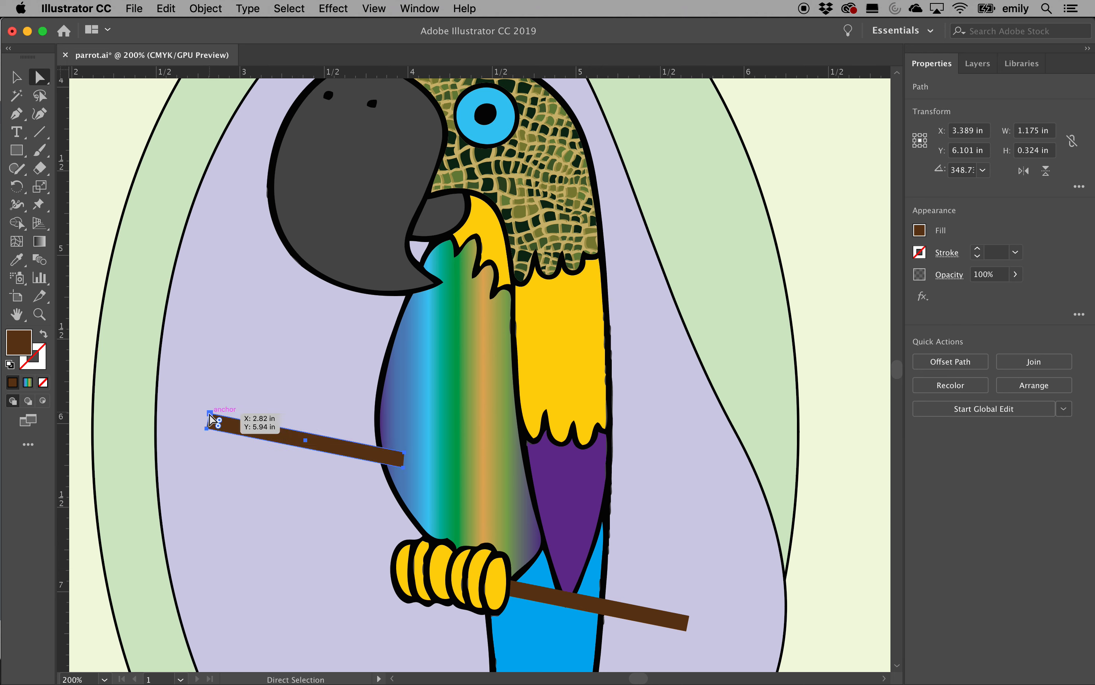
pyautogui.press('super+z')
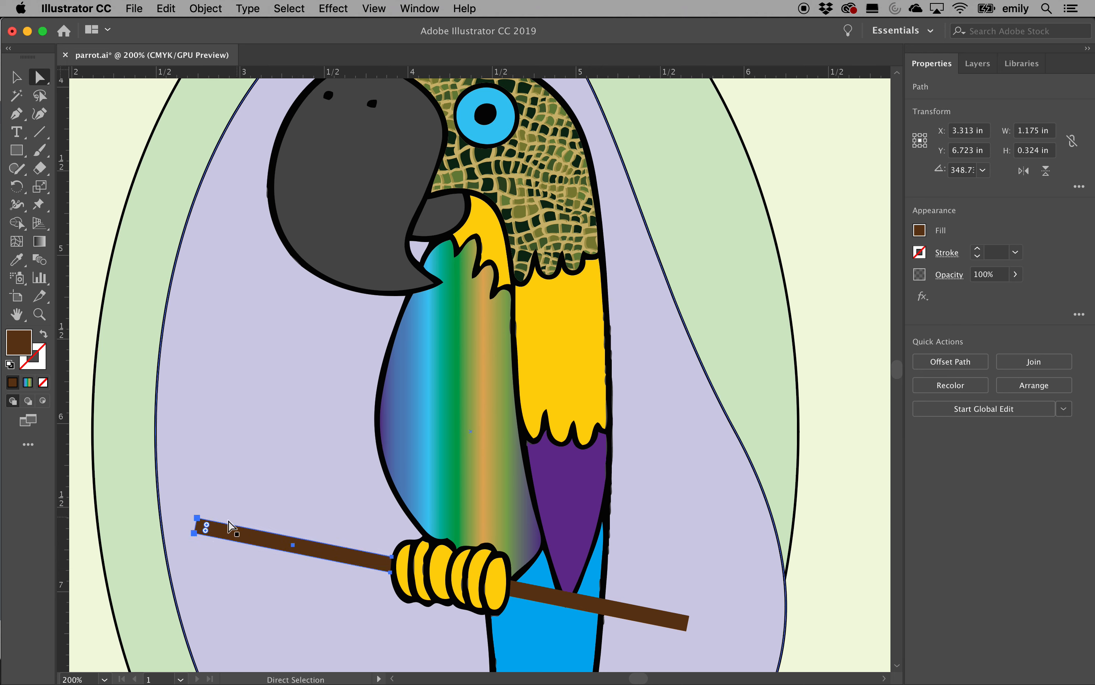
pyautogui.click(197, 516)
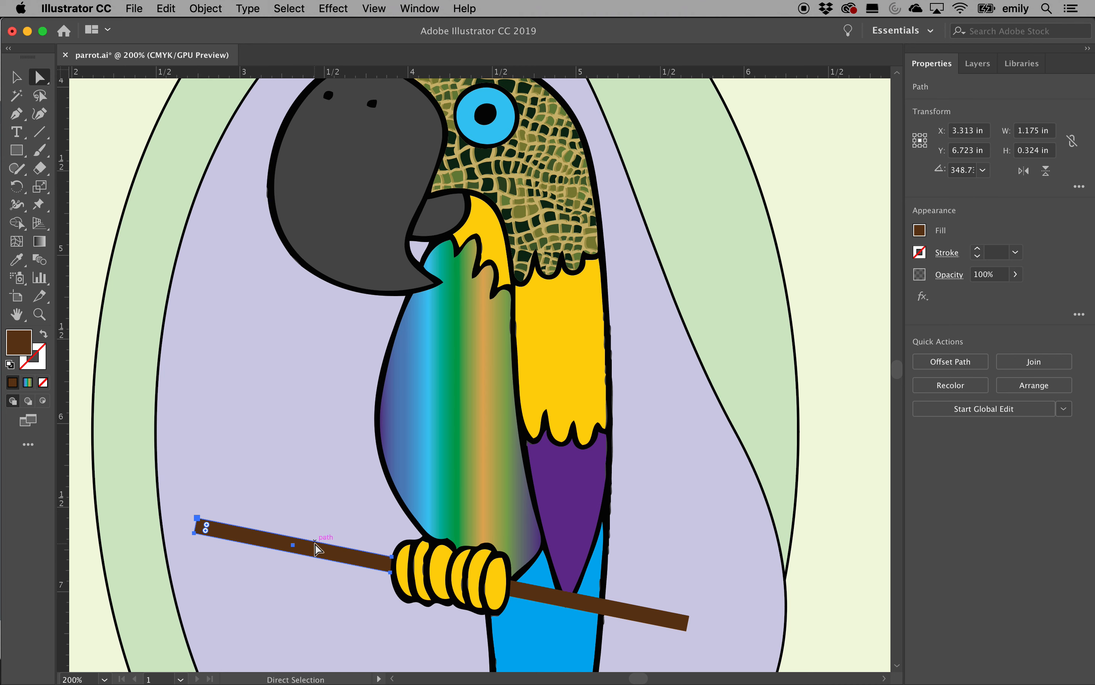
pyautogui.click(198, 519)
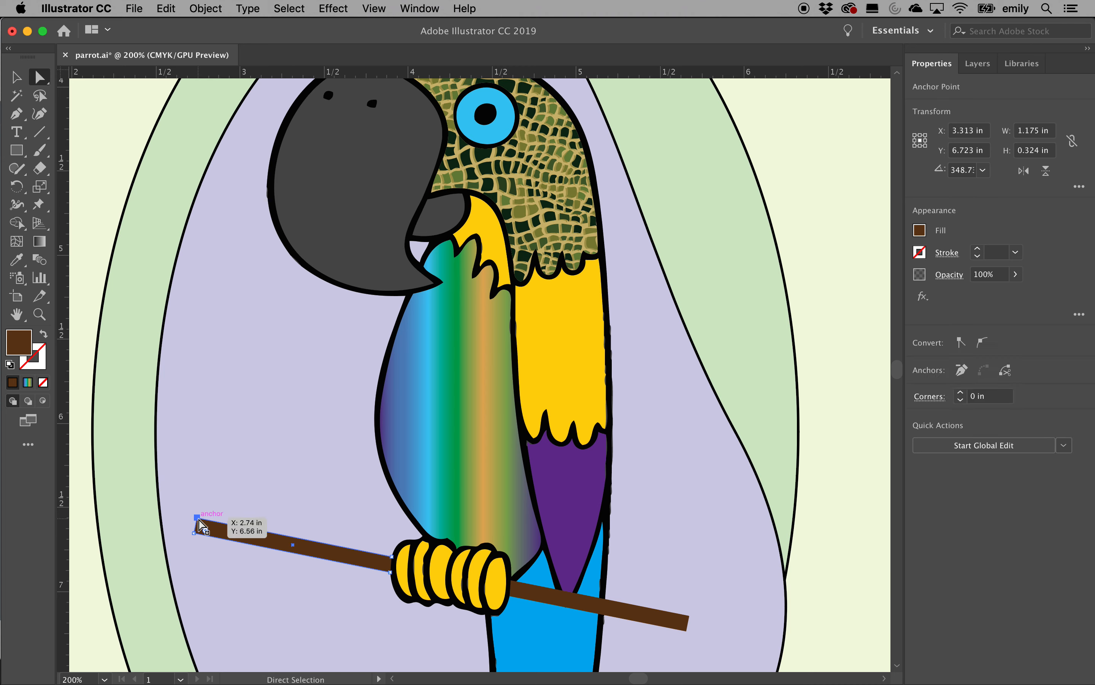
pyautogui.moveTo(198, 519); pyautogui.dragTo(211, 446)
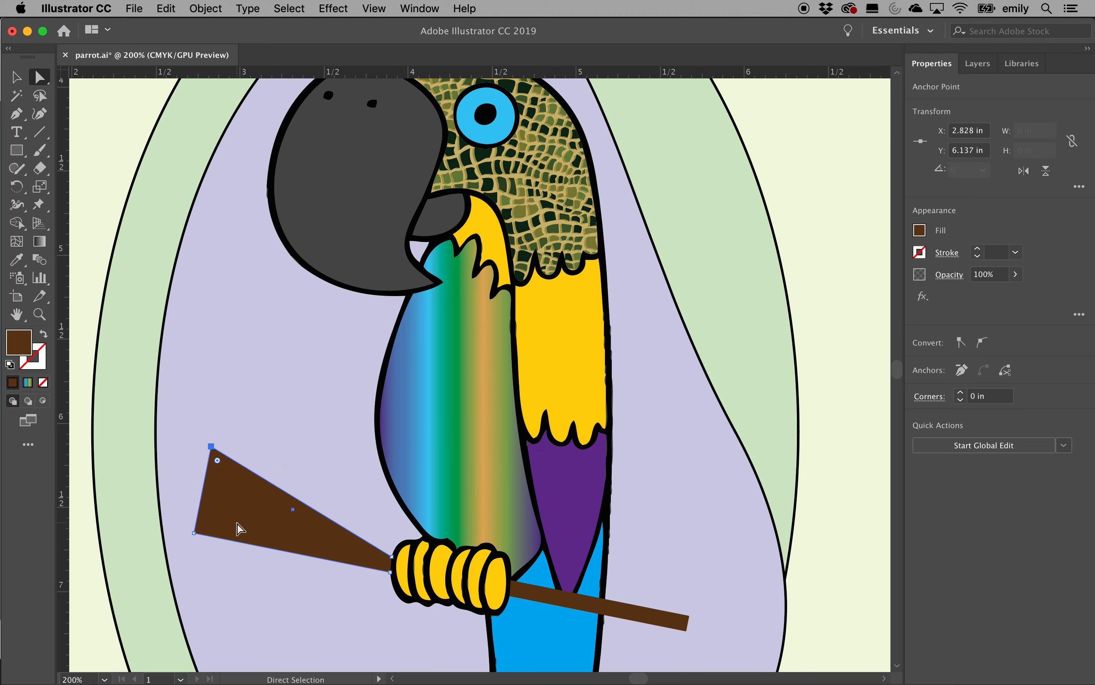
pyautogui.moveTo(193, 533); pyautogui.dragTo(207, 600)
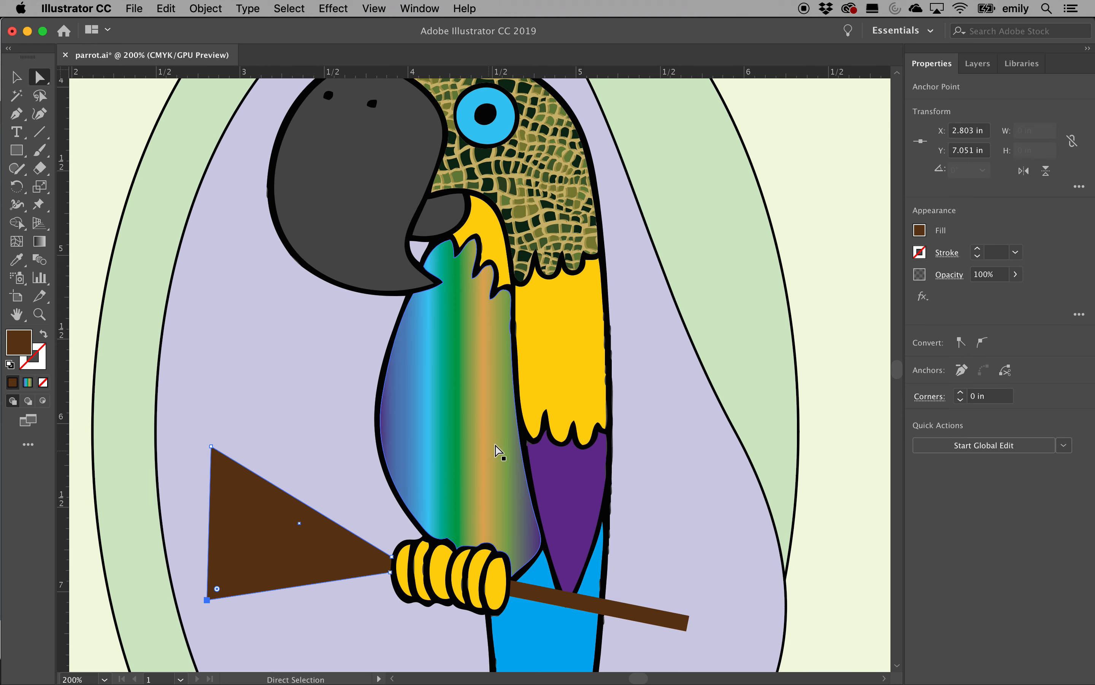
# Zoom out to the whole poster and select the outer green oval for a fill change
pyautogui.press('super')
pyautogui.press('super+minus')
pyautogui.press('super+minus')
pyautogui.press('super+minus')
pyautogui.click(638, 226)
pyautogui.click(919, 231)
# Fill the outer oval purple and raise its stroke weight to 20 pt
pyautogui.click(893, 296)
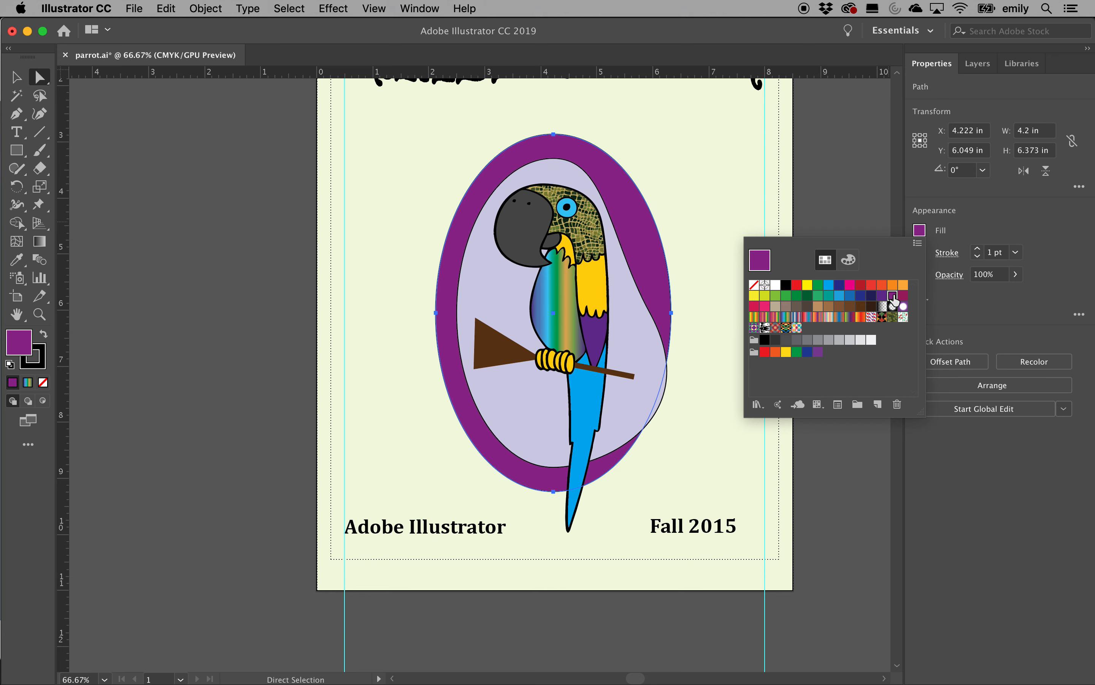
pyautogui.click(972, 223)
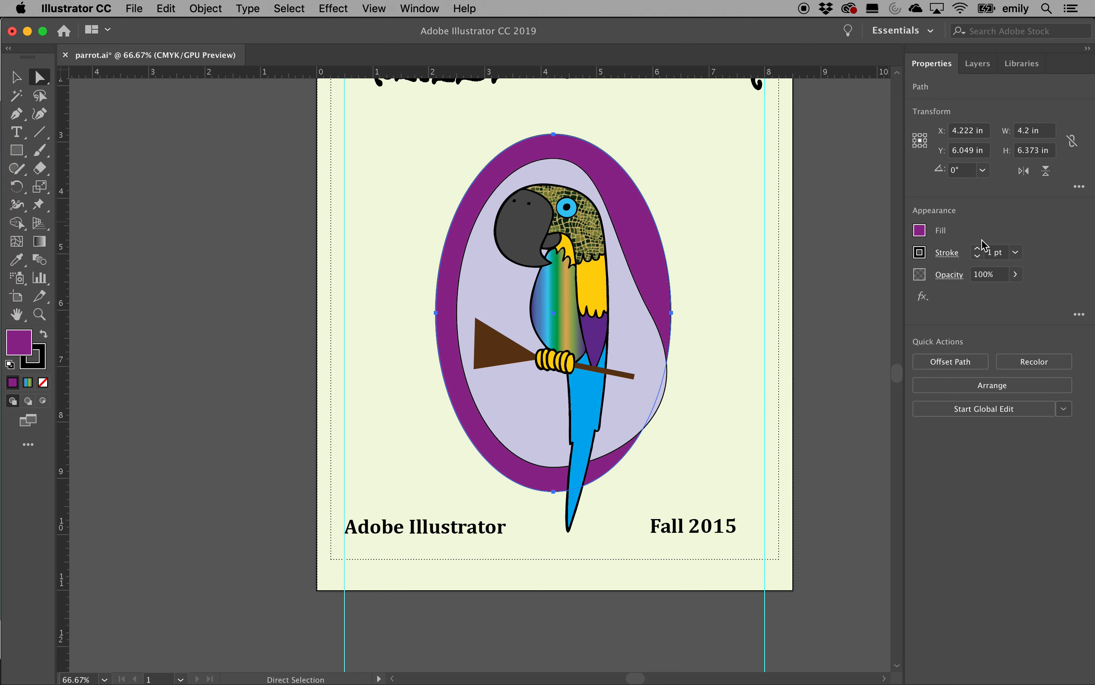
pyautogui.click(978, 250)
pyautogui.click(979, 250)
pyautogui.click(978, 250)
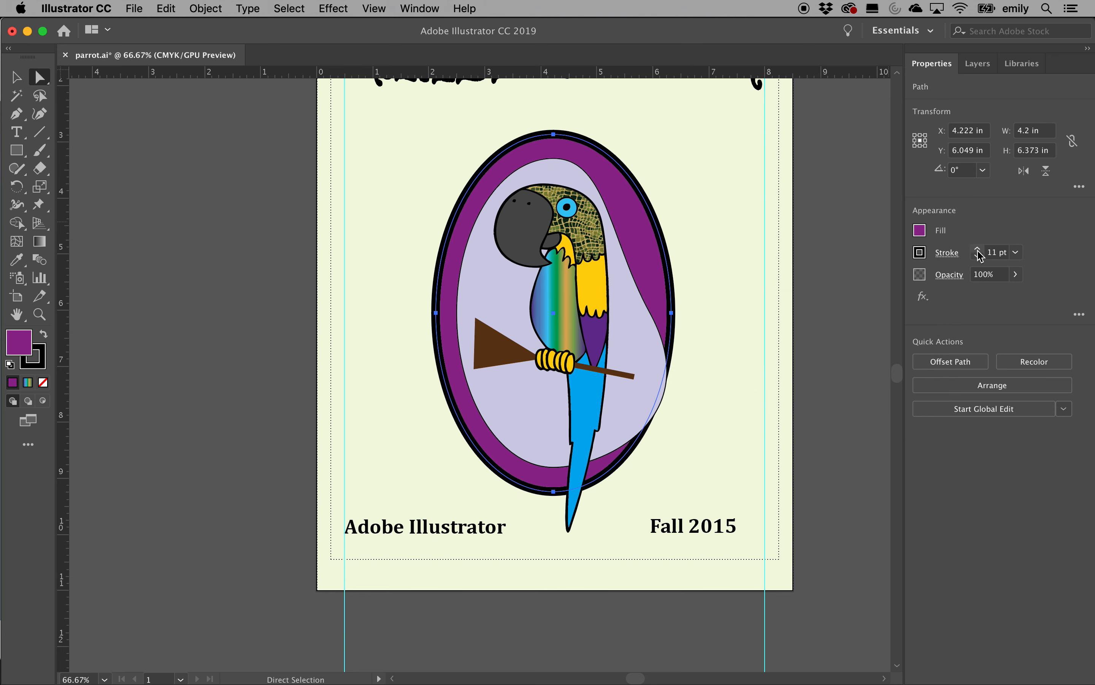
pyautogui.click(979, 250)
pyautogui.click(978, 250)
pyautogui.click(978, 251)
pyautogui.click(978, 250)
pyautogui.click(978, 251)
pyautogui.click(978, 250)
pyautogui.click(978, 250)
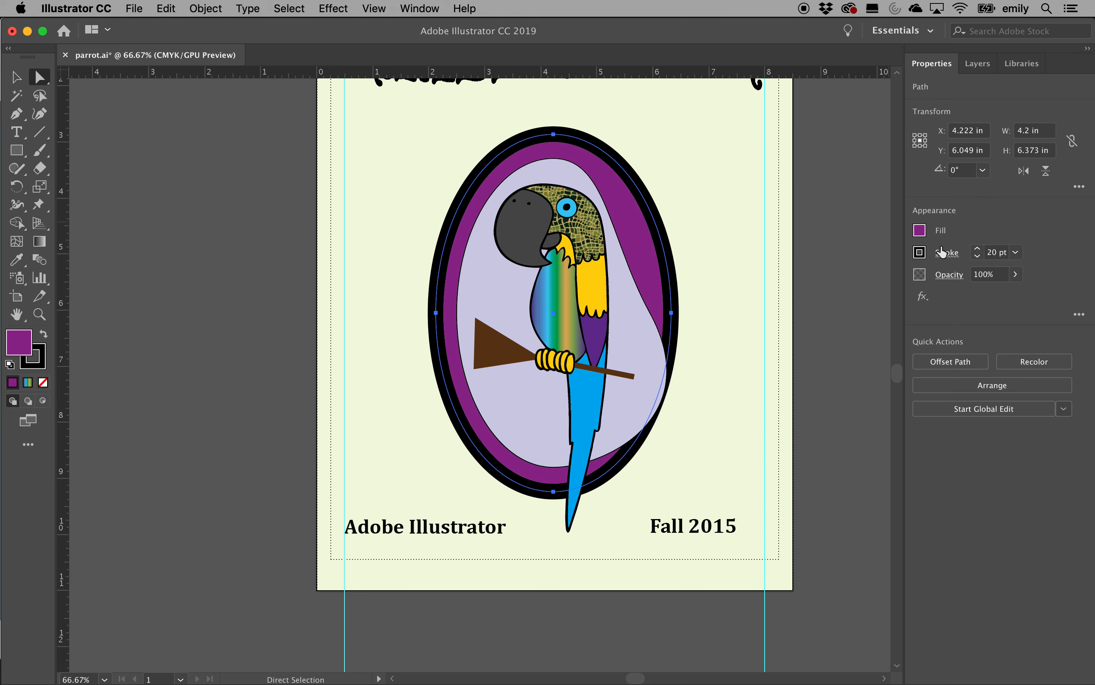
# Make the oval's 20 pt outline green, then select the Fall 2015 footer text
pyautogui.click(920, 253)
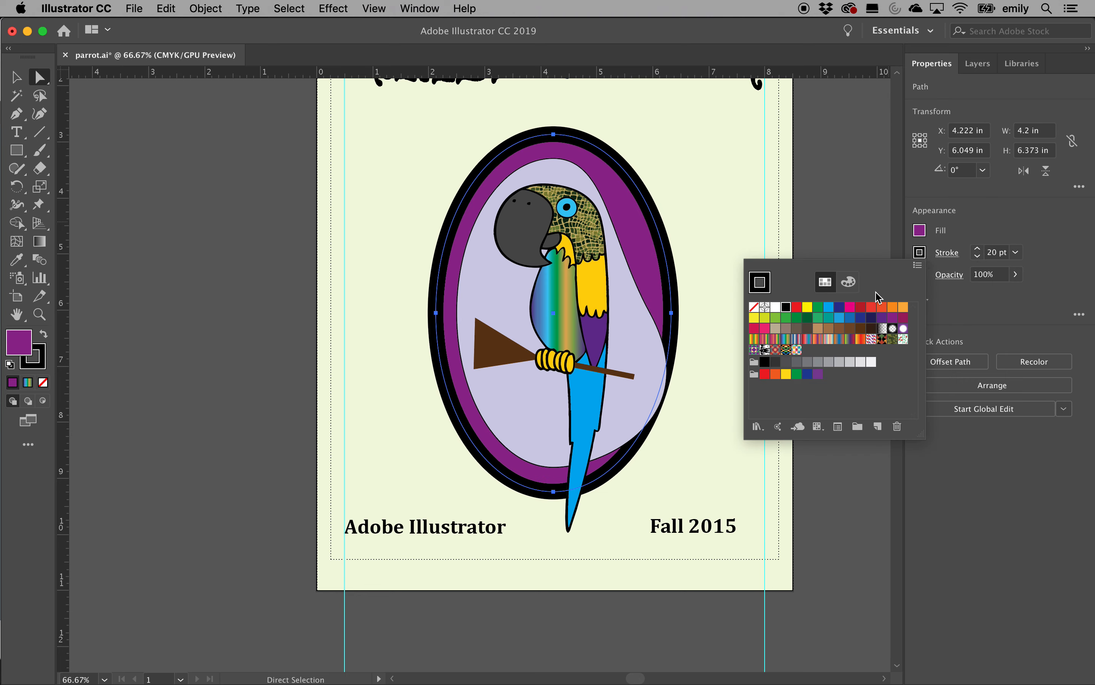
pyautogui.click(786, 317)
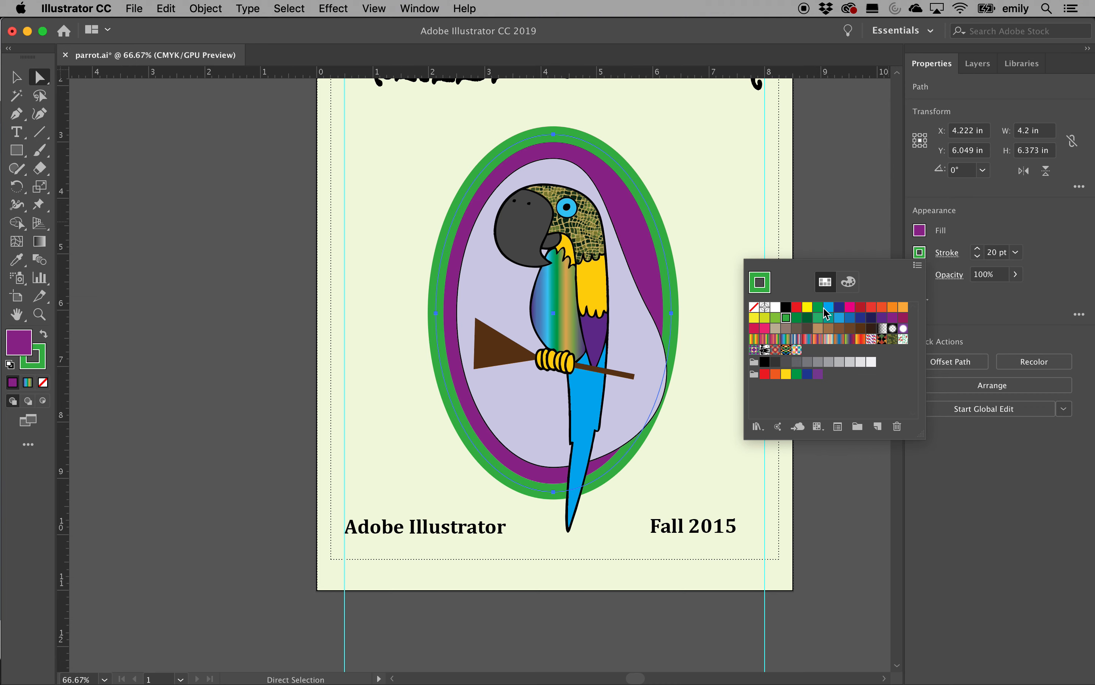
pyautogui.click(983, 324)
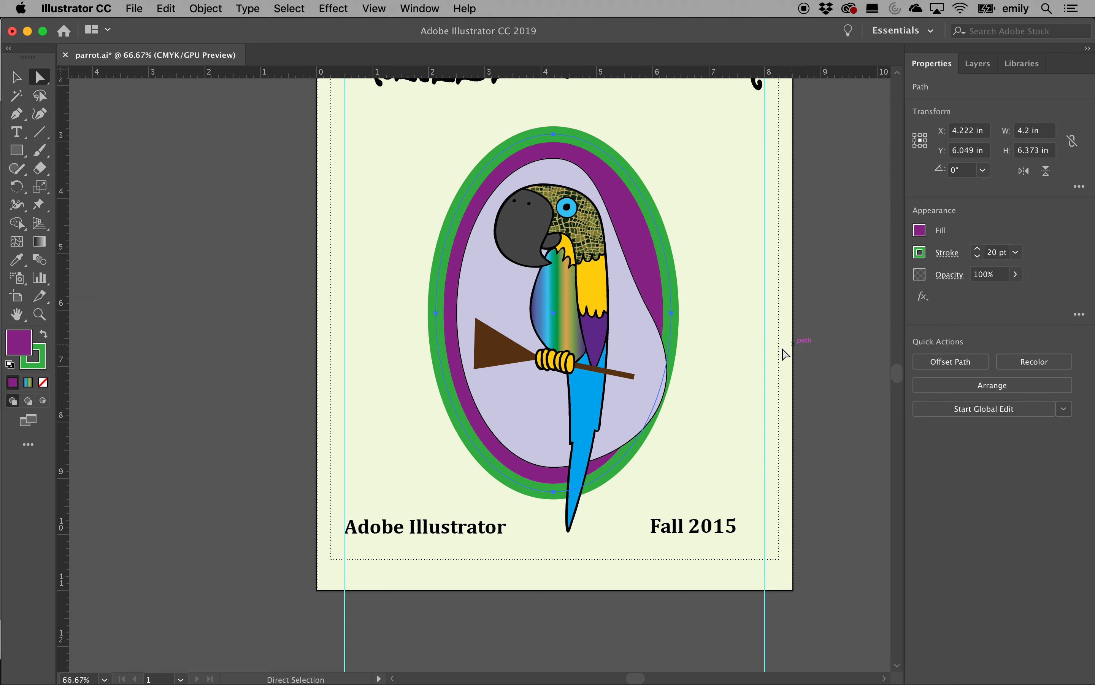
pyautogui.scroll(1, 742, 388)
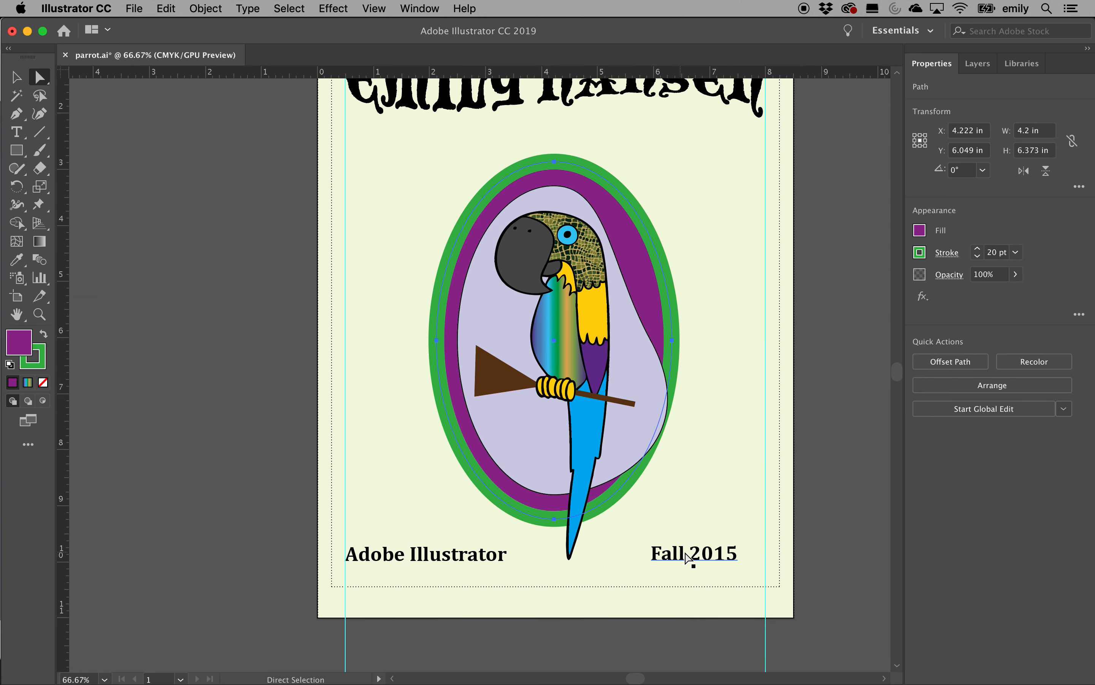
pyautogui.click(684, 555)
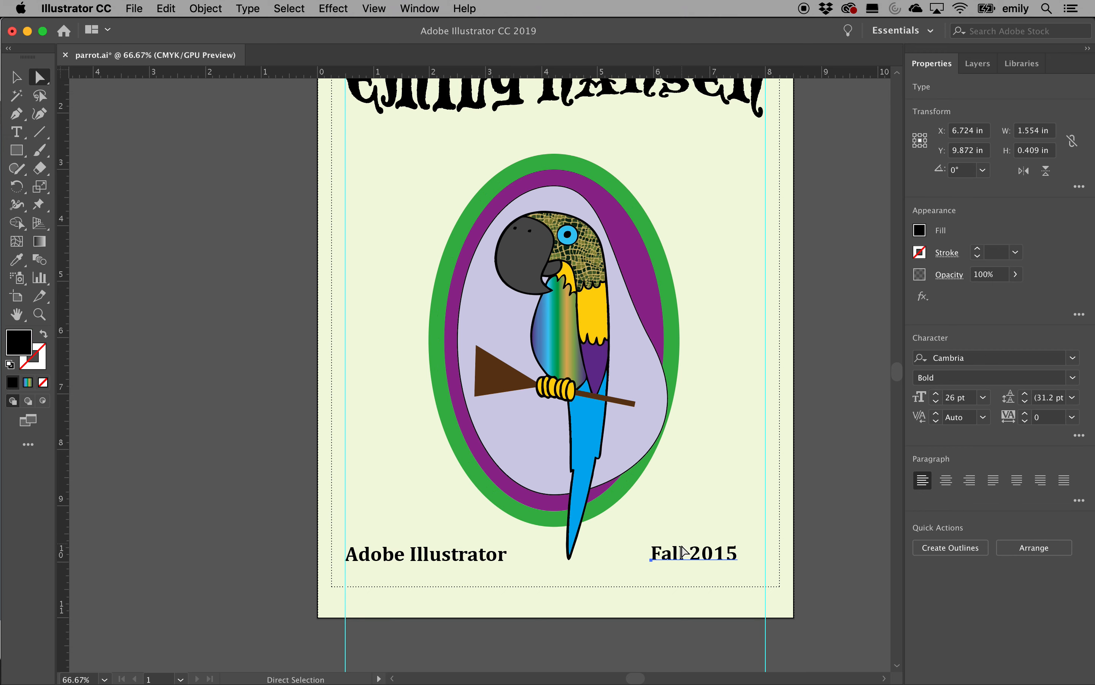
# Retype the footer date from 'Fall 2015' to 'Spring 2018'
pyautogui.doubleClick(681, 560)
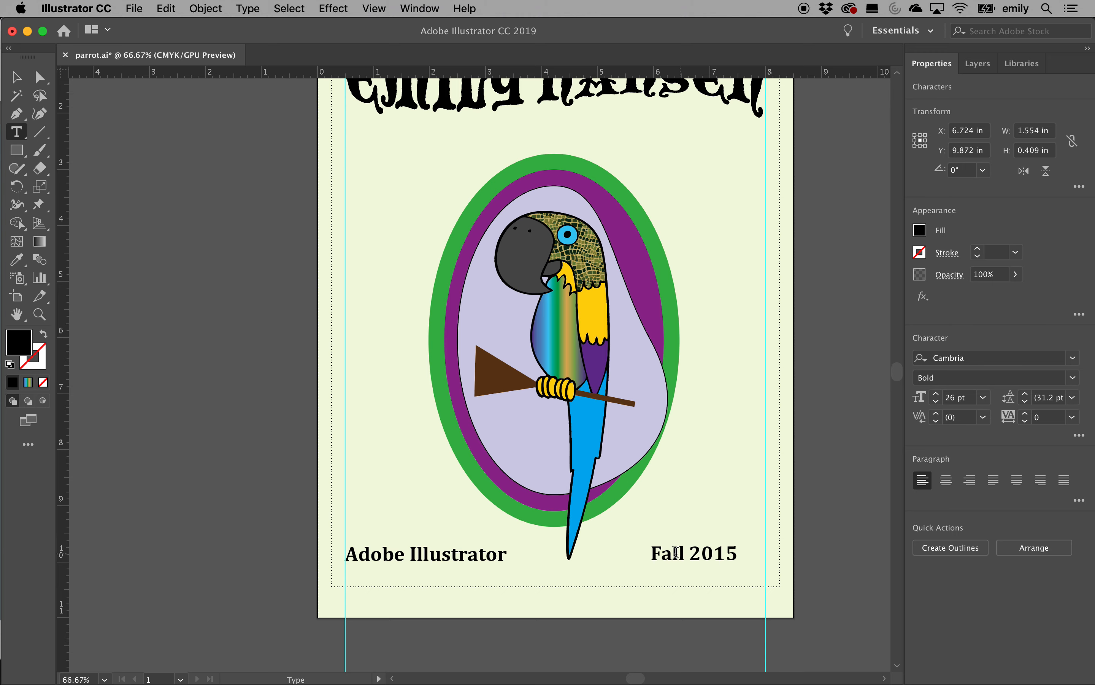
pyautogui.moveTo(675, 552); pyautogui.dragTo(753, 553)
pyautogui.click(721, 551)
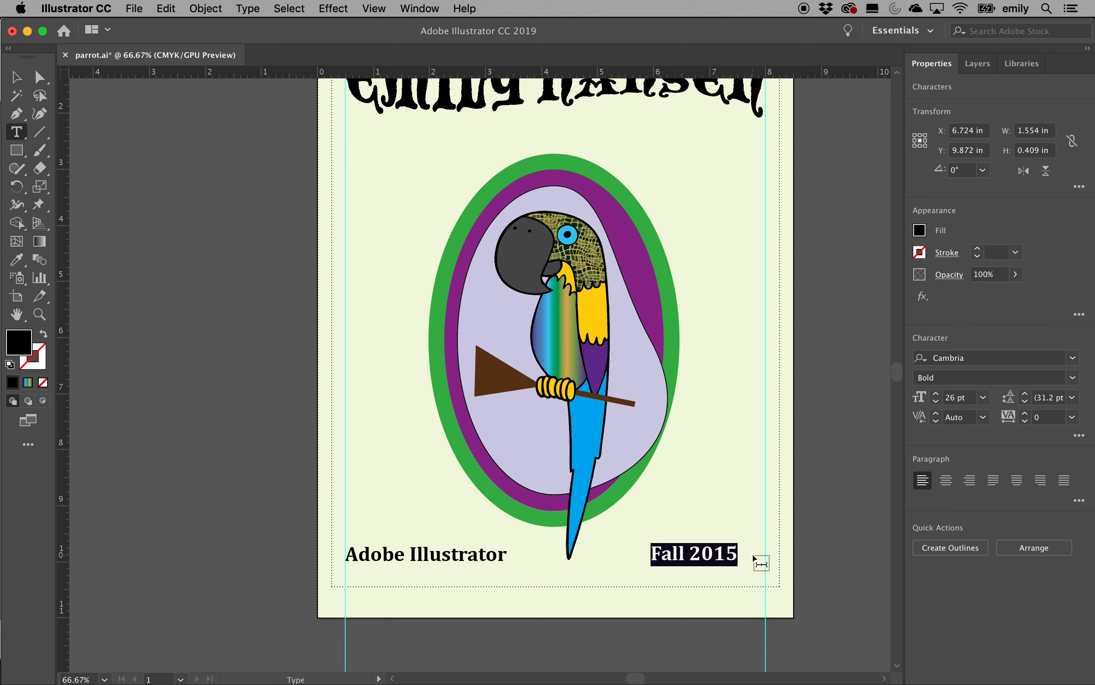
pyautogui.write('SPring 2018')
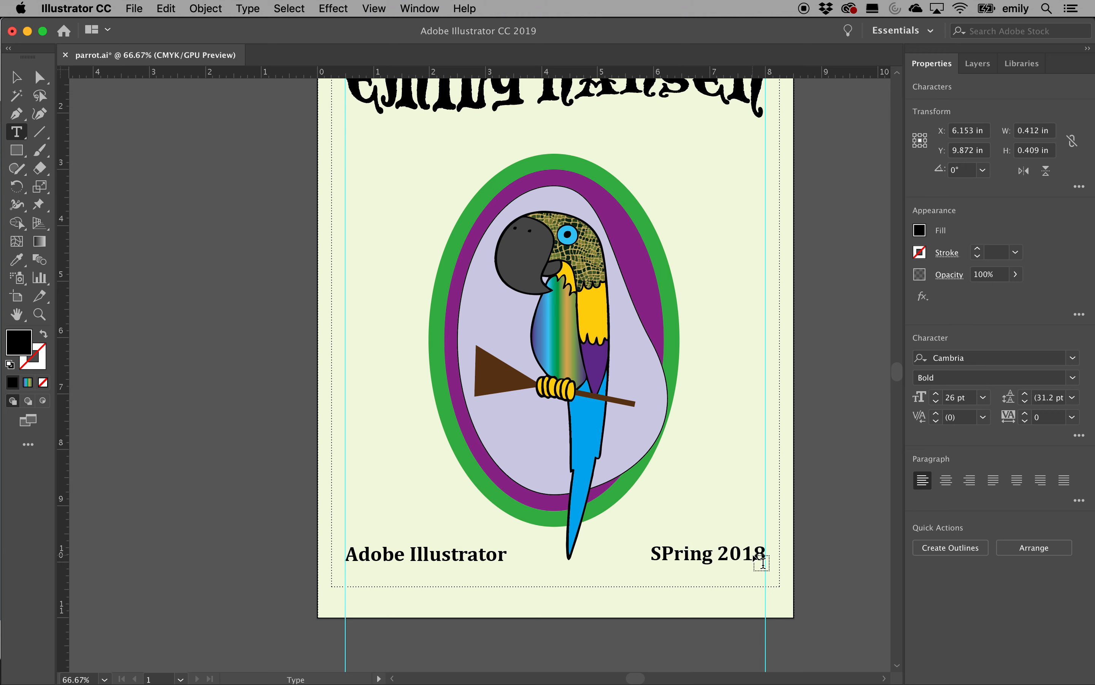
pyautogui.moveTo(666, 553); pyautogui.dragTo(668, 553)
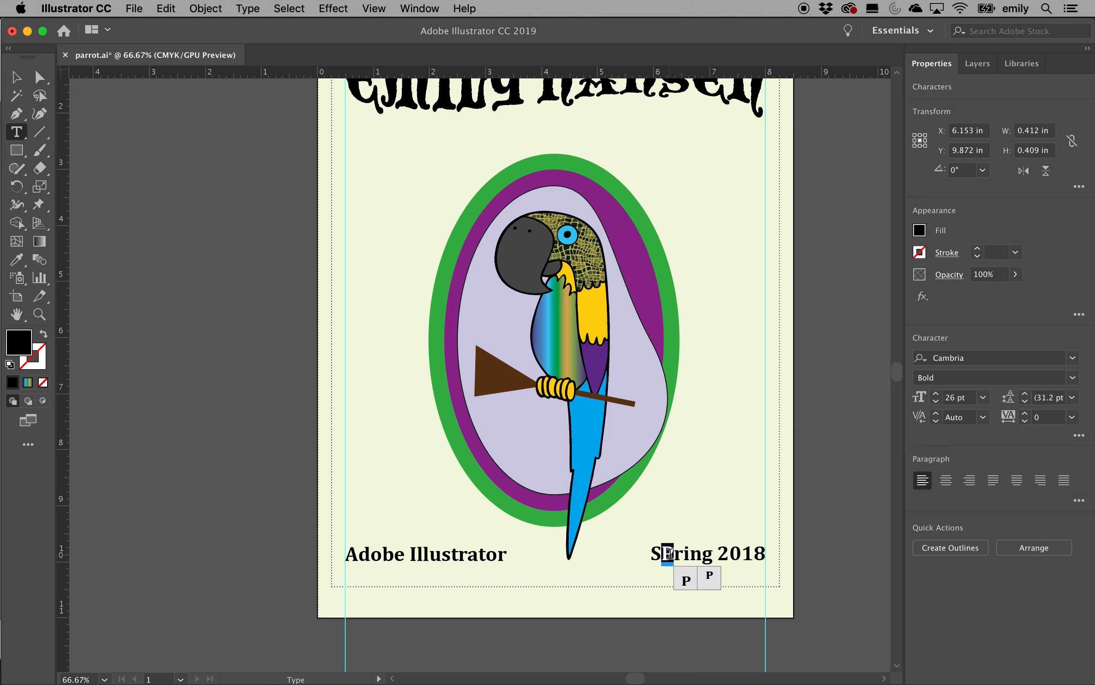
pyautogui.write('p')
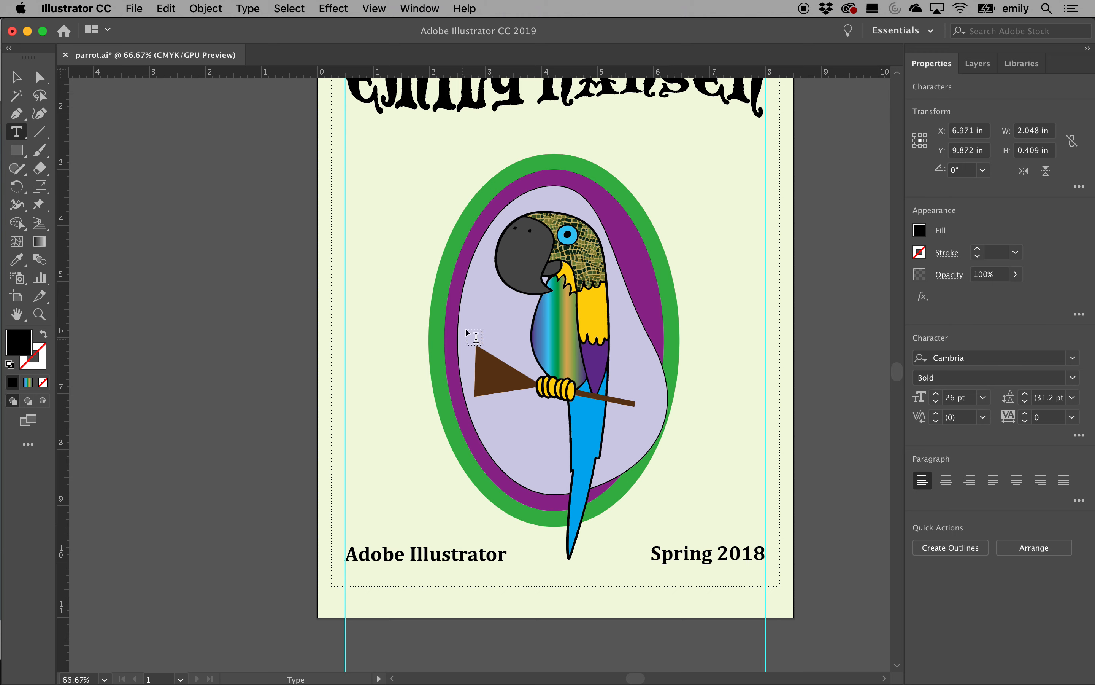
# Set the Spring 2018 date in the Capitals font
pyautogui.click(17, 78)
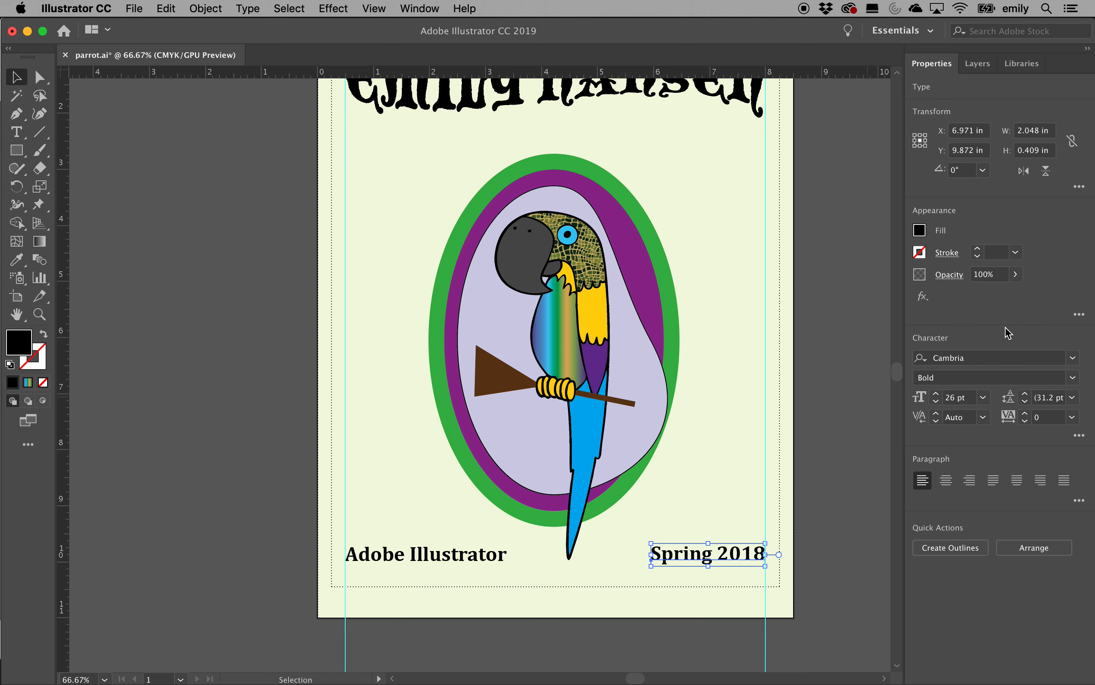
pyautogui.click(1073, 358)
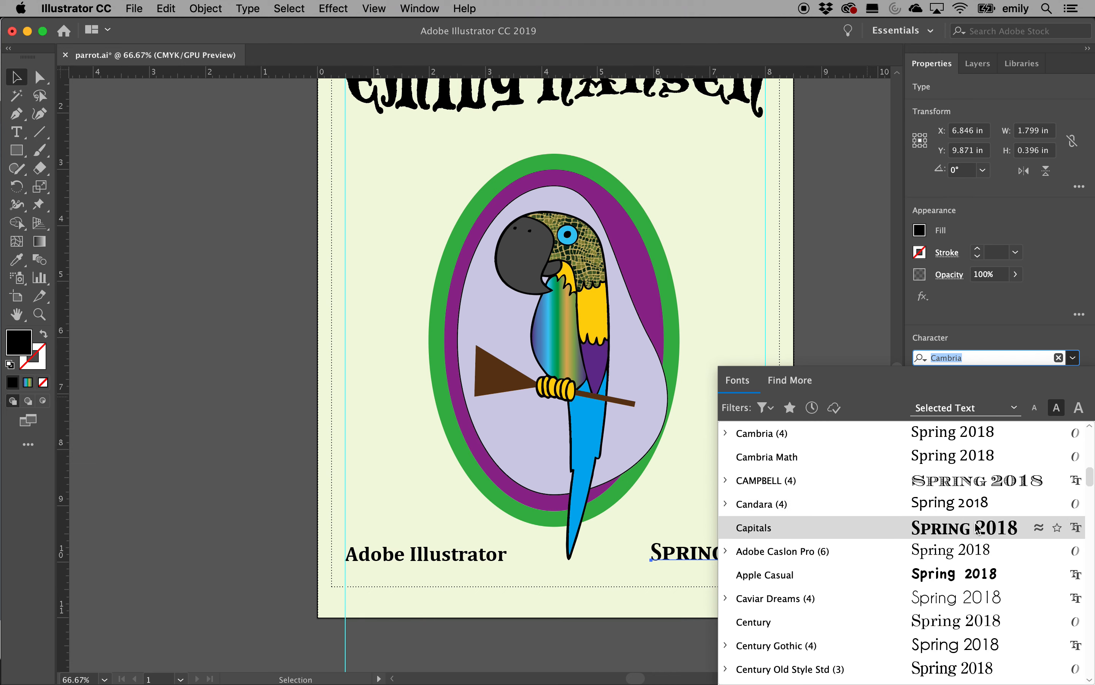
pyautogui.click(977, 528)
pyautogui.click(792, 556)
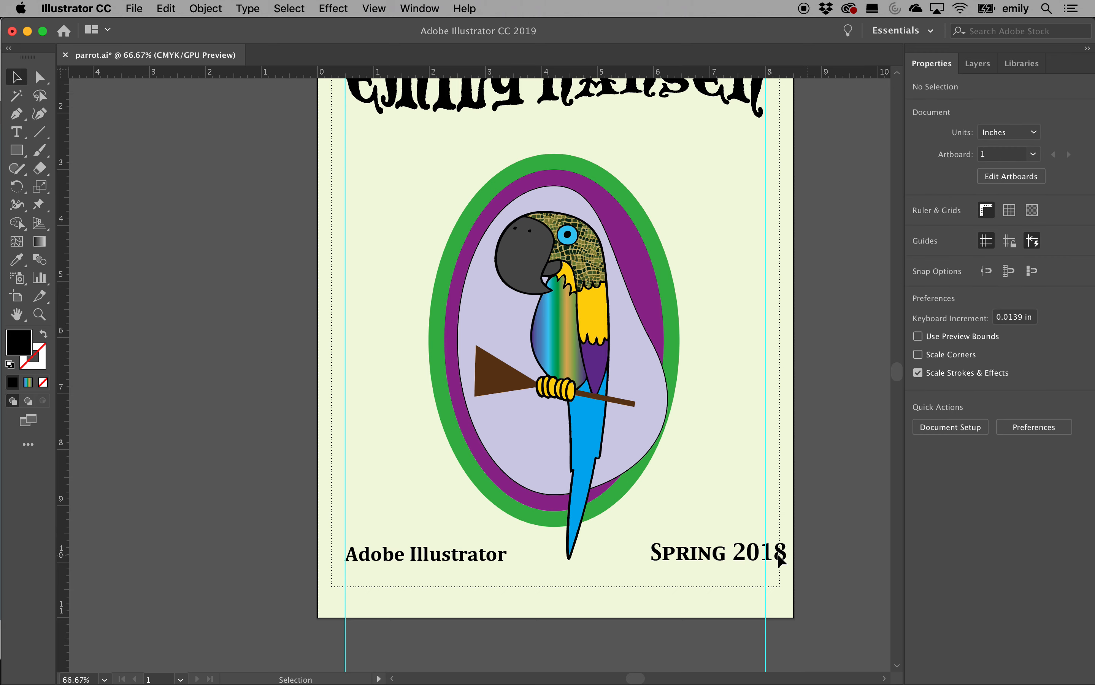
# Nudge the SPRING 2018 text slightly to the left
pyautogui.click(781, 557)
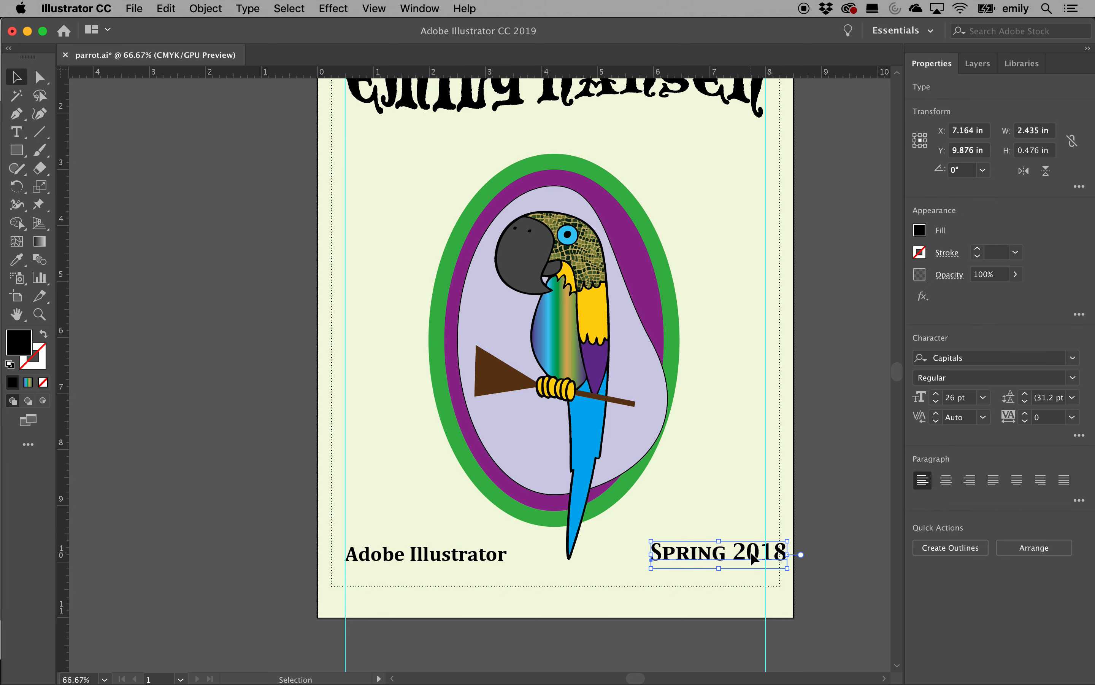
pyautogui.moveTo(753, 558); pyautogui.dragTo(735, 561)
pyautogui.click(853, 498)
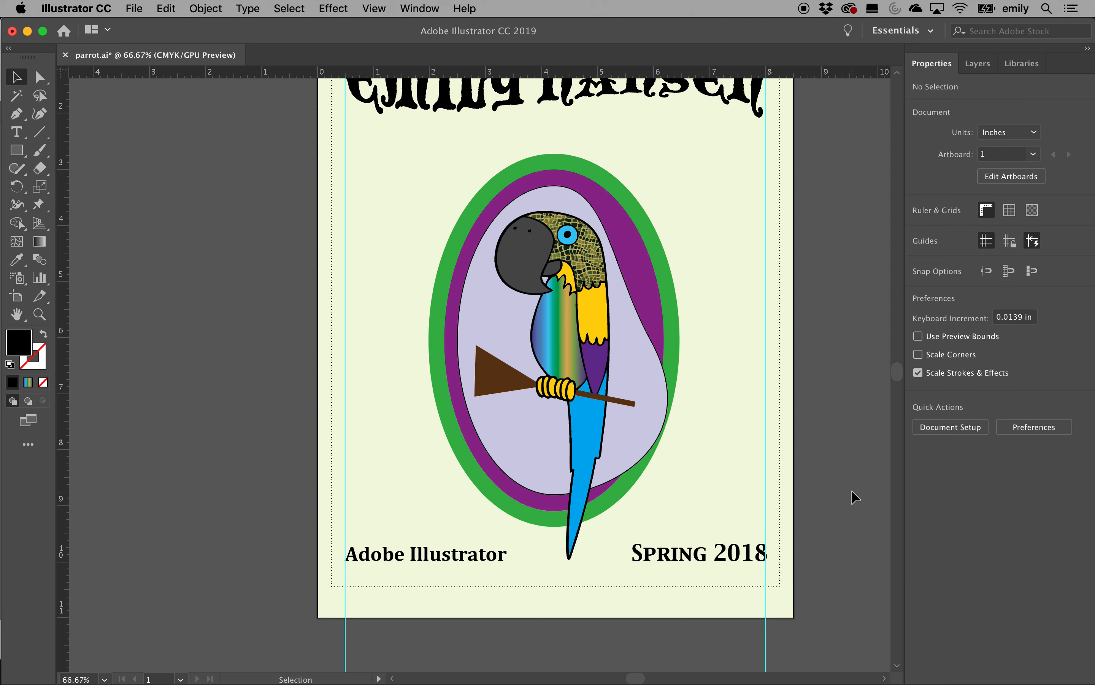
pyautogui.scroll(5, 830, 461)
pyautogui.hscroll(2, 830, 461)
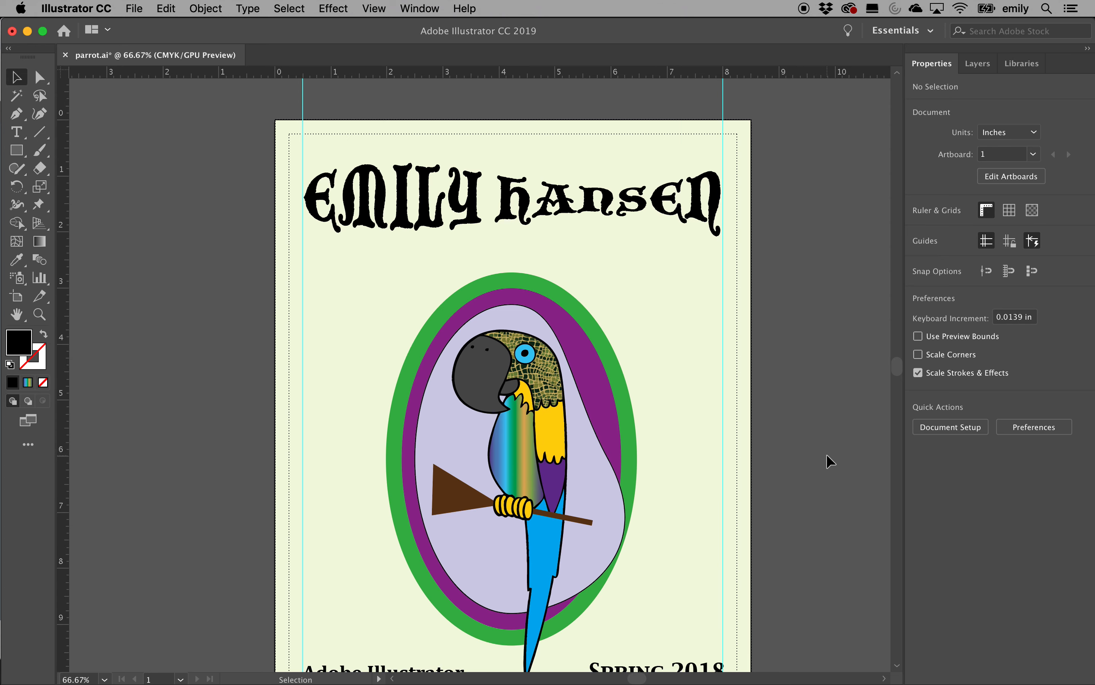
# Unlock the 'Adobe Illustrator' footer text in the Layers panel and select it for restyling
pyautogui.scroll(-2, 830, 461)
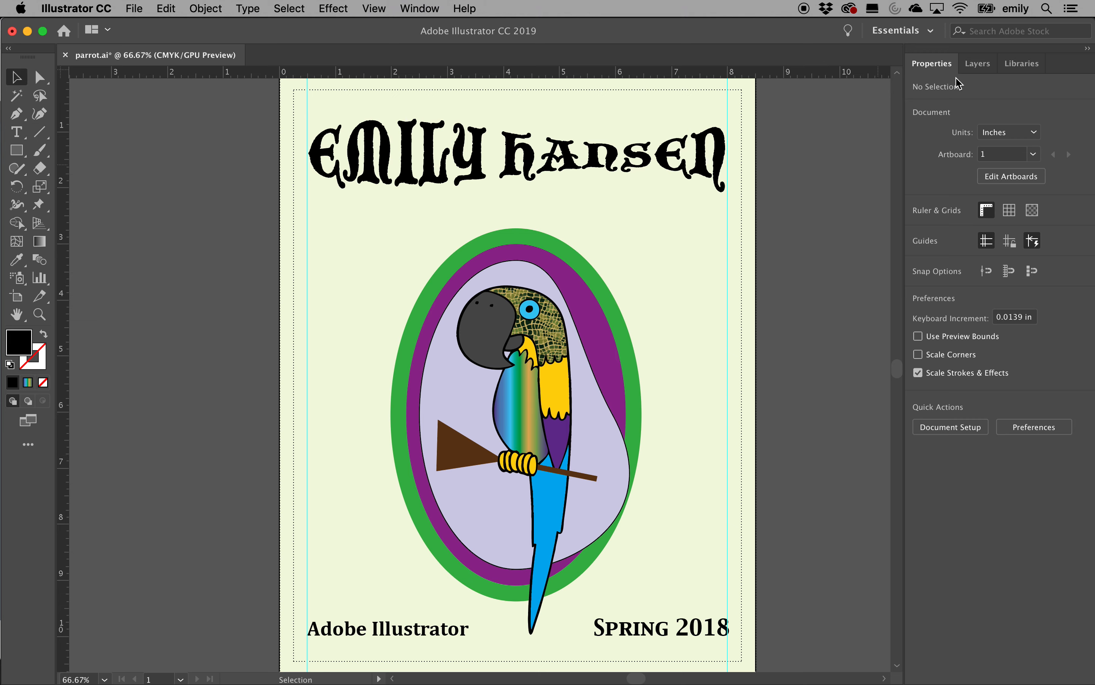
pyautogui.click(975, 68)
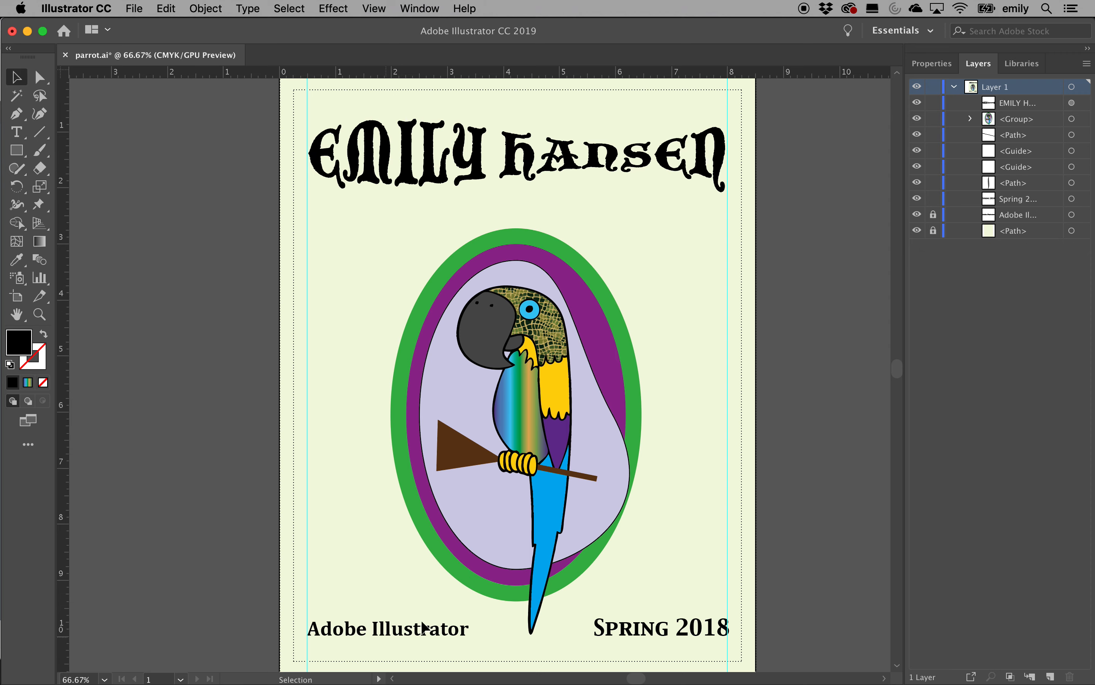
pyautogui.click(933, 214)
pyautogui.click(406, 635)
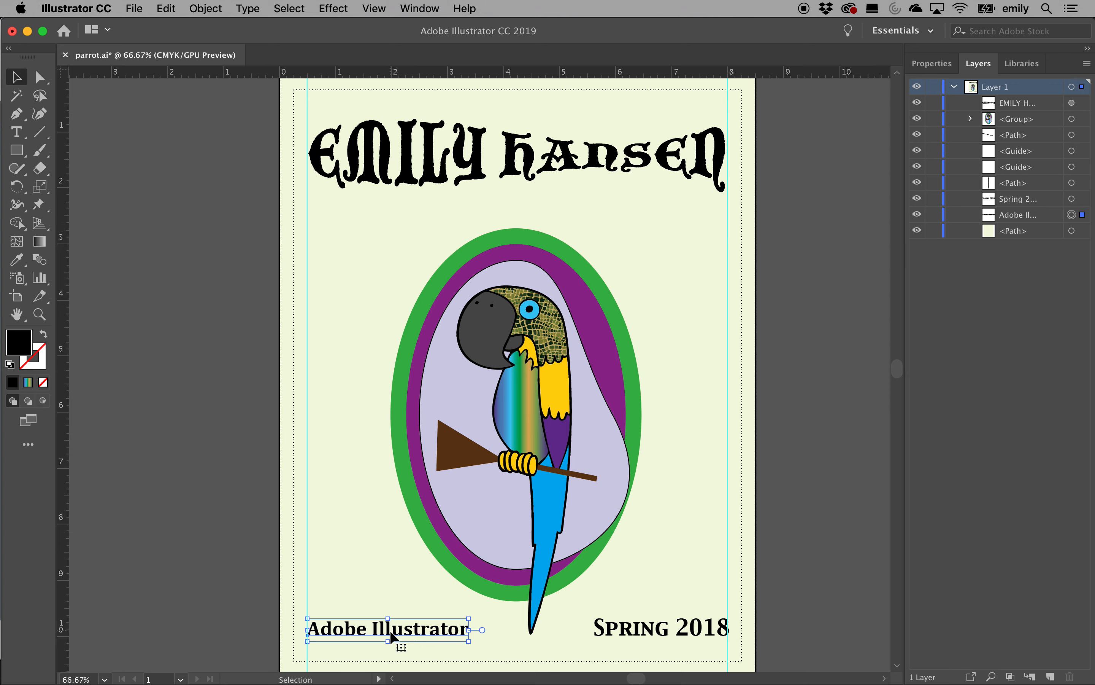
pyautogui.click(941, 67)
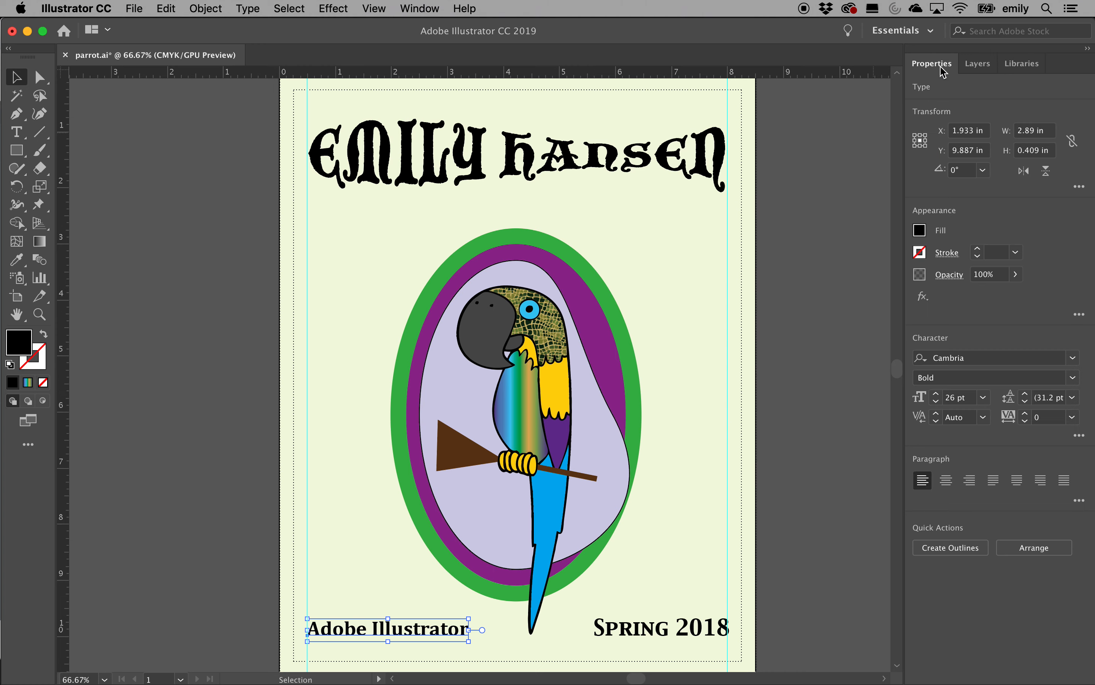
pyautogui.click(1072, 359)
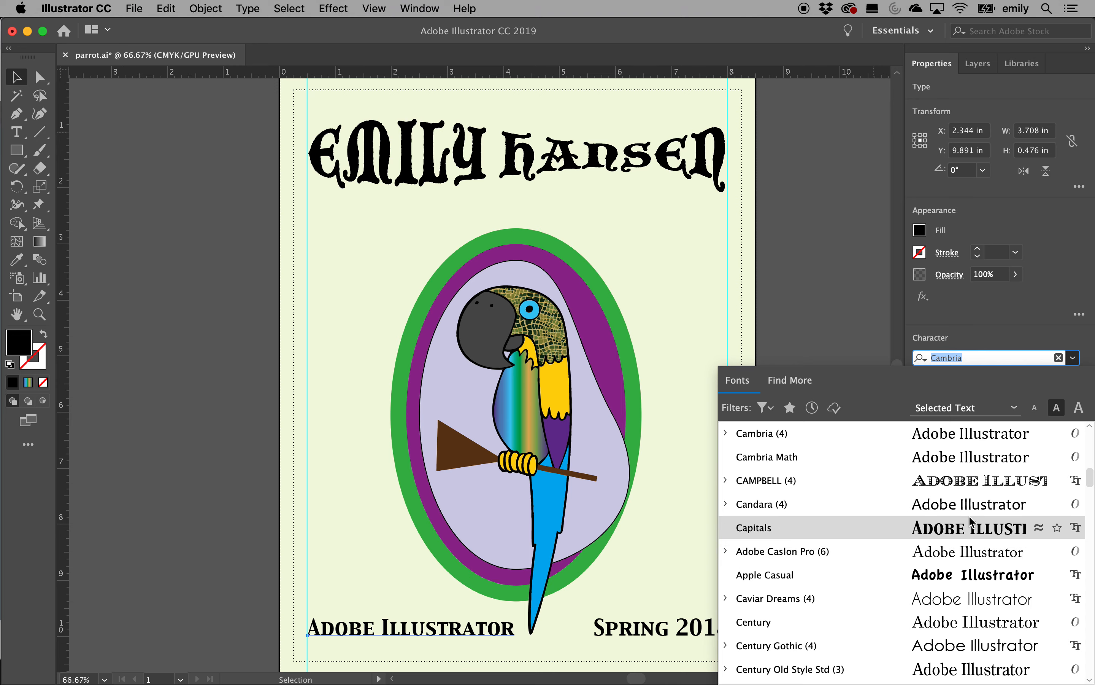
# Set the 'Adobe Illustrator' footer text in the Handwriting – Dakota font
pyautogui.scroll(-10, 970, 521)
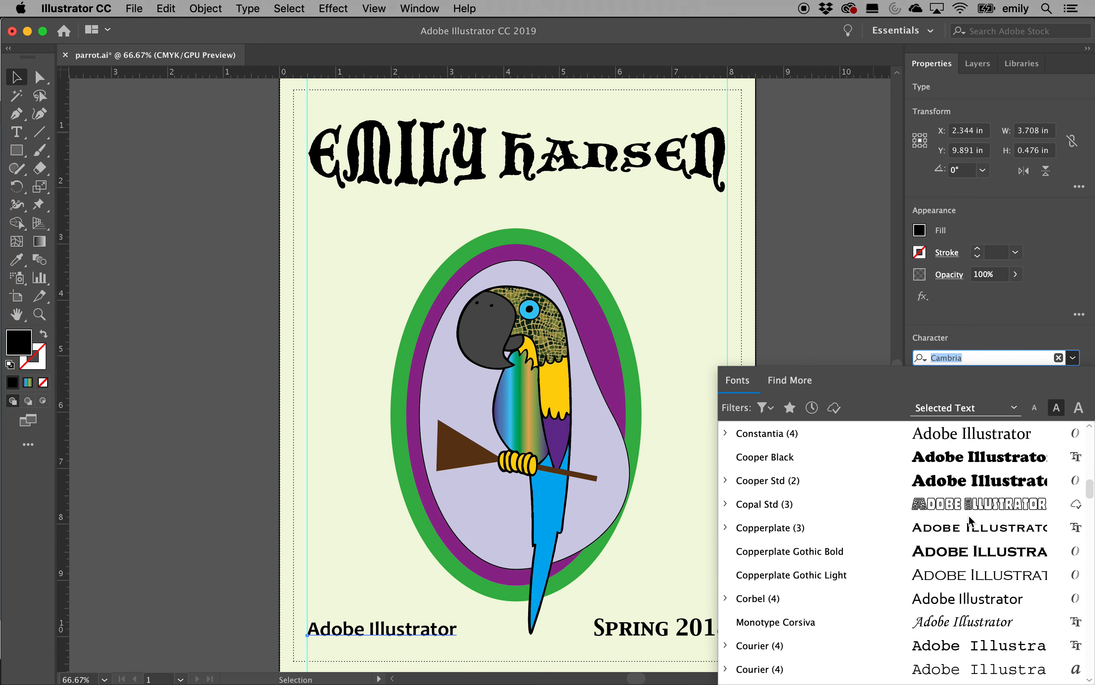
pyautogui.scroll(-10, 970, 521)
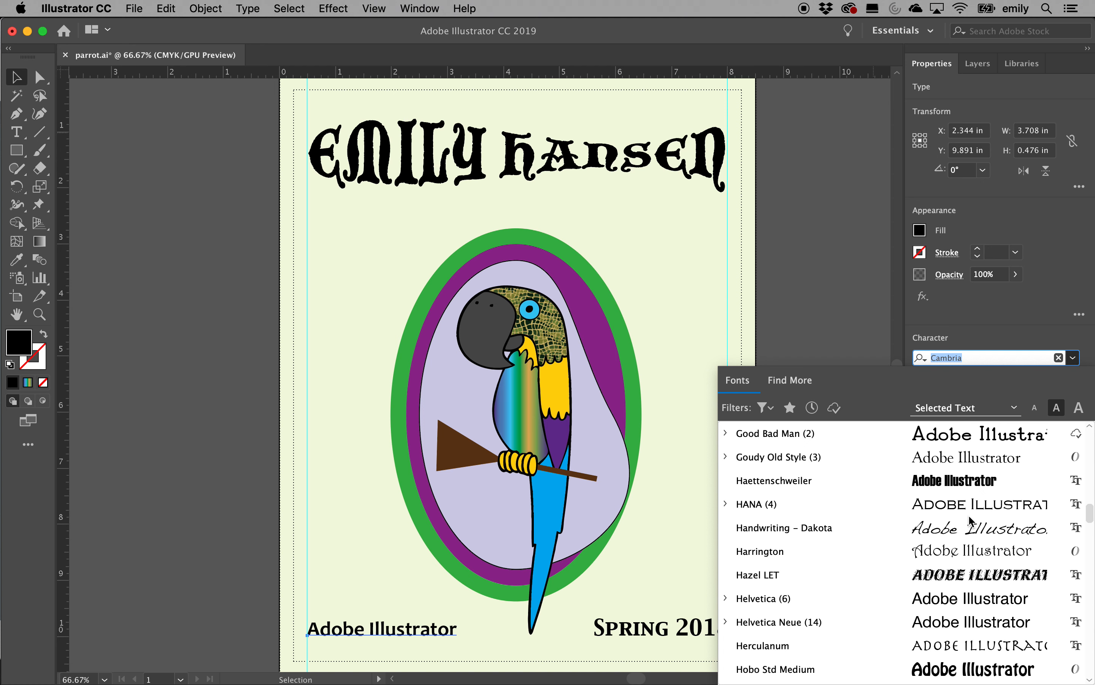
pyautogui.click(967, 535)
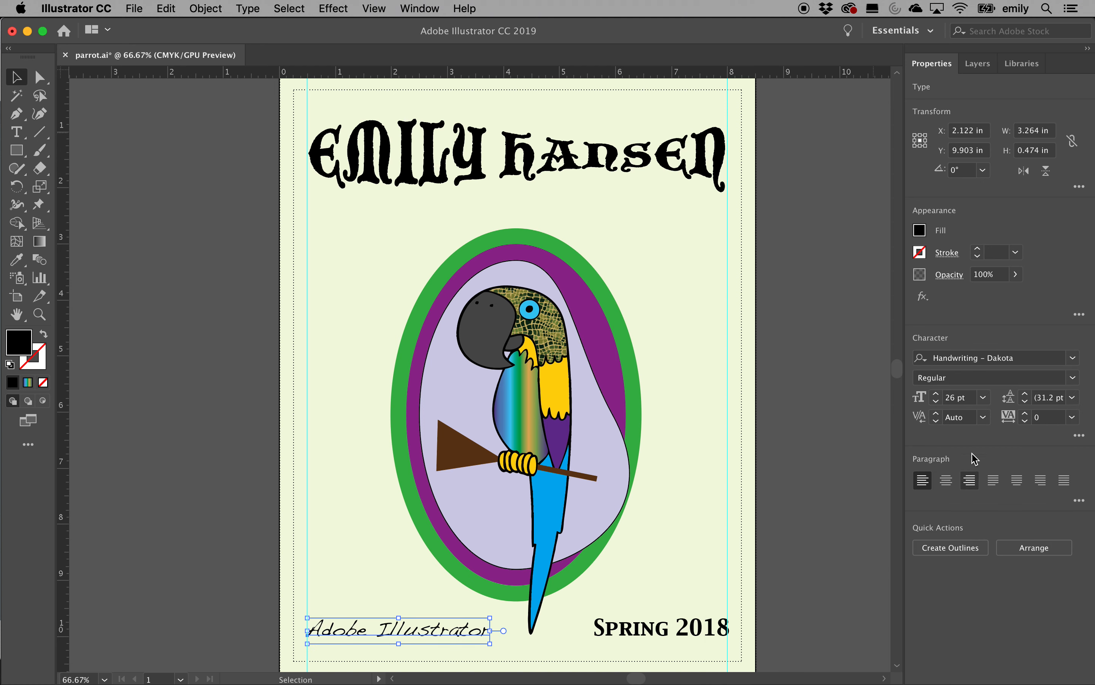
# Give the footer text a thin 1 pt green outline
pyautogui.click(977, 248)
pyautogui.click(978, 249)
pyautogui.click(978, 248)
pyautogui.click(978, 249)
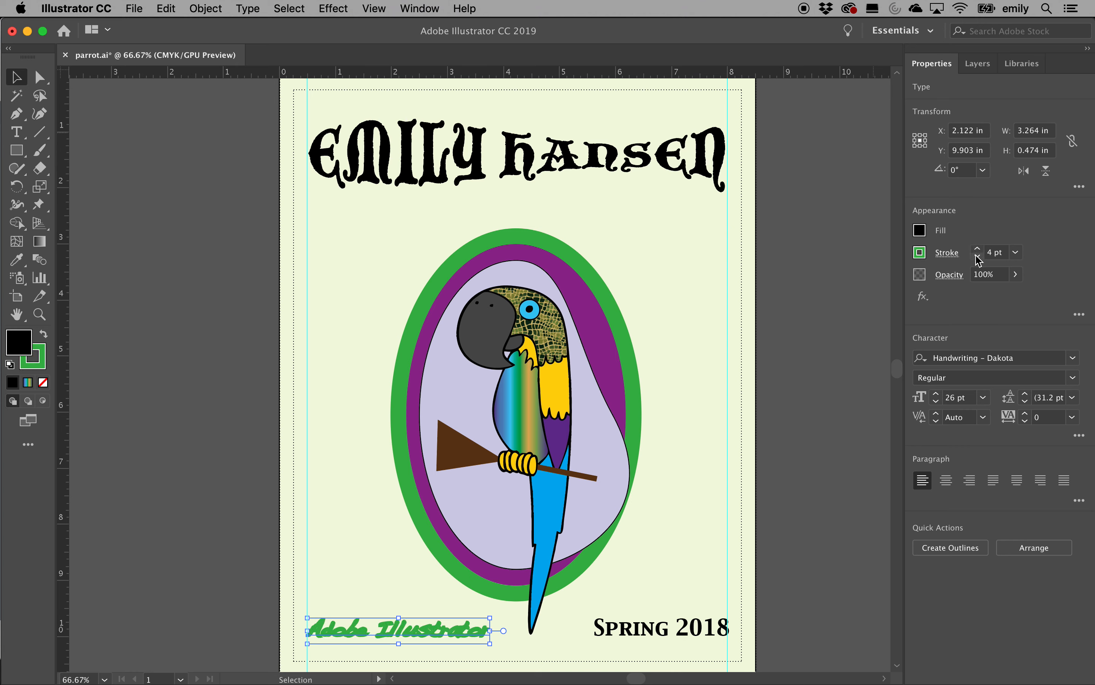
pyautogui.click(978, 257)
pyautogui.click(977, 257)
pyautogui.click(978, 257)
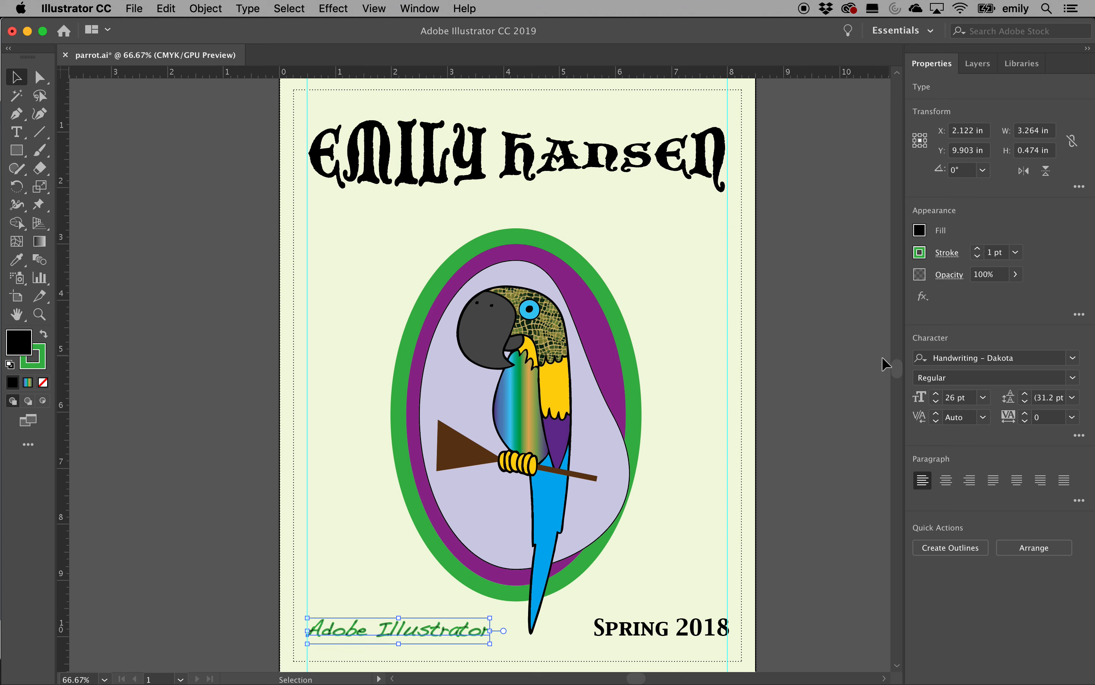
pyautogui.click(850, 384)
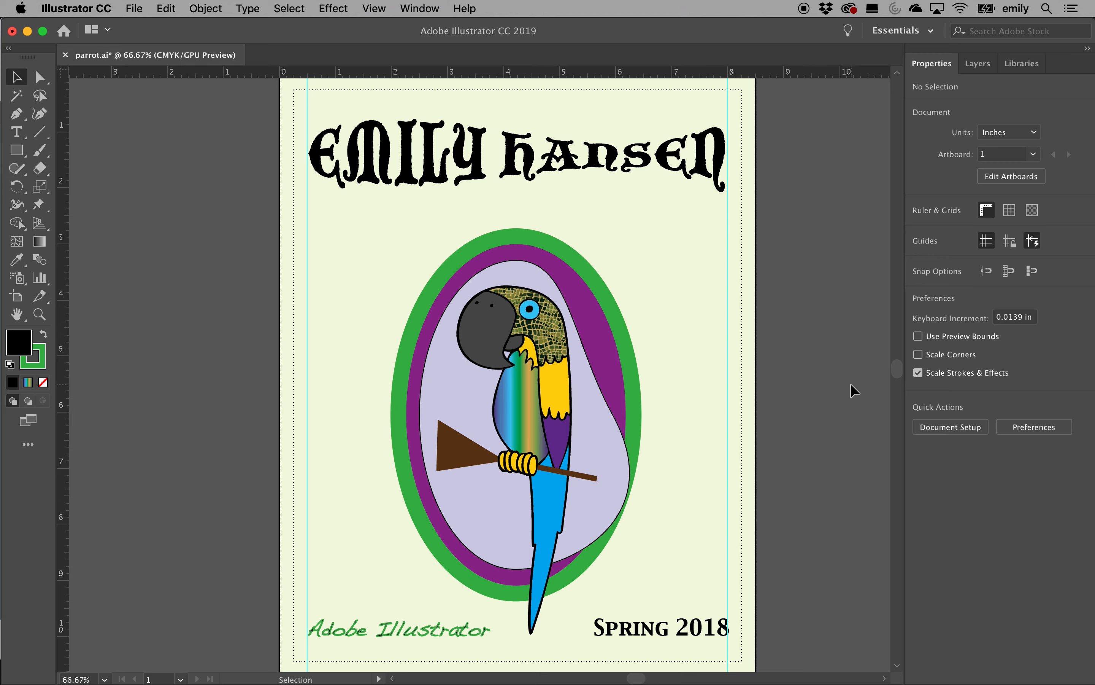
pyautogui.click(698, 235)
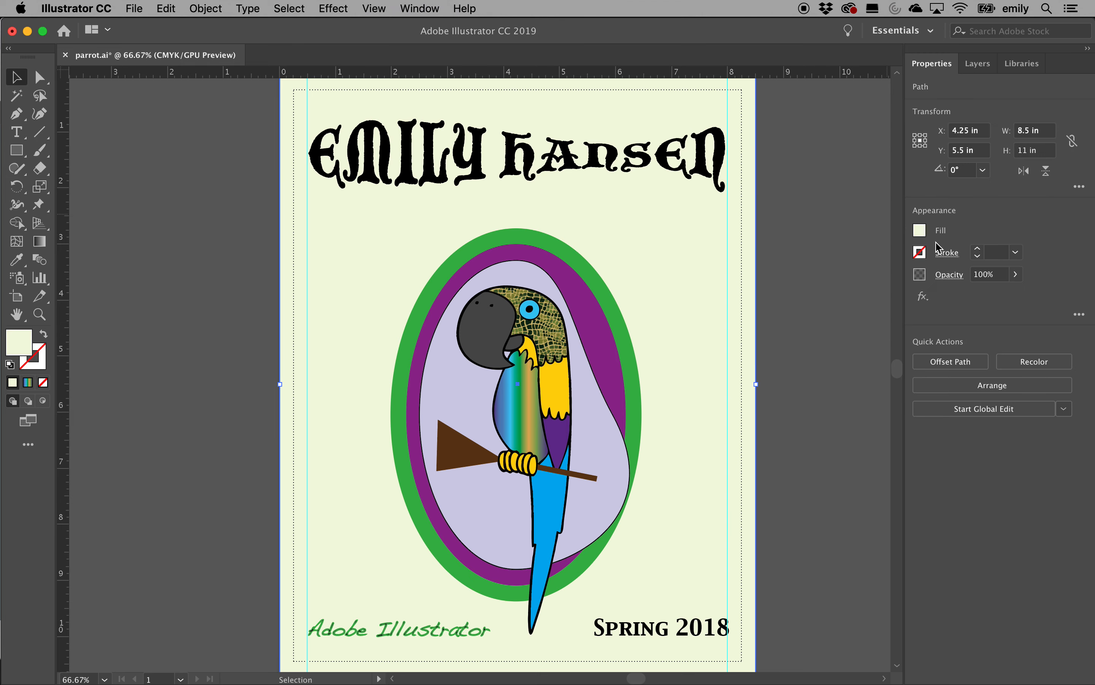
# Fill the background rectangle with the India Color red, orange, green and black pattern swatch
pyautogui.click(921, 231)
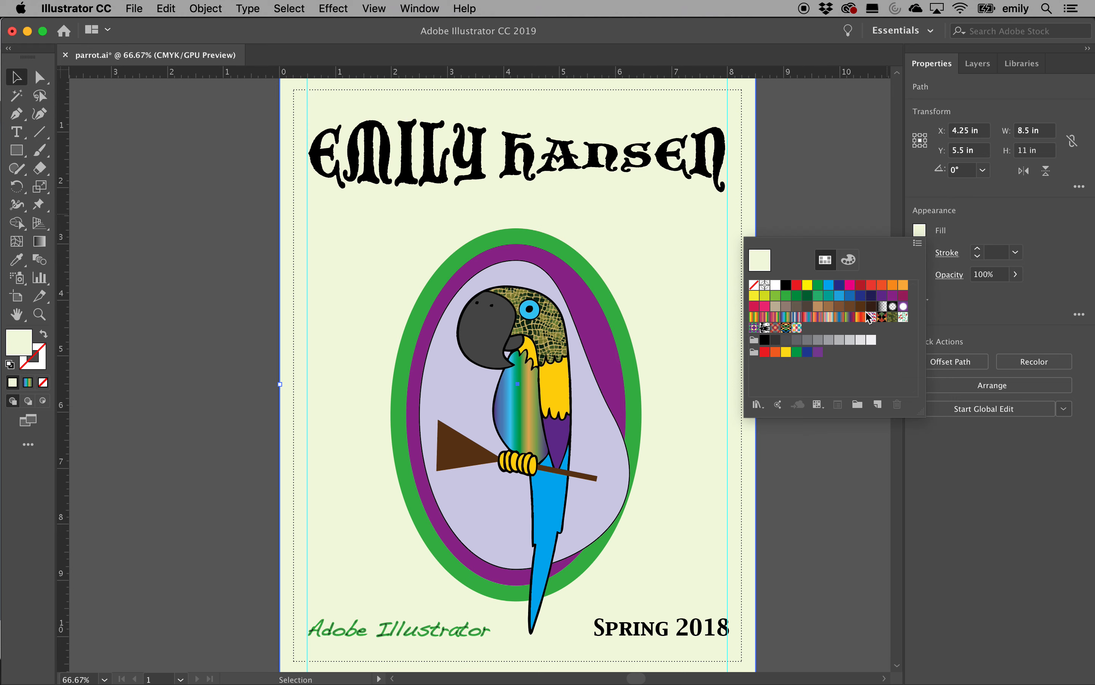
pyautogui.click(882, 317)
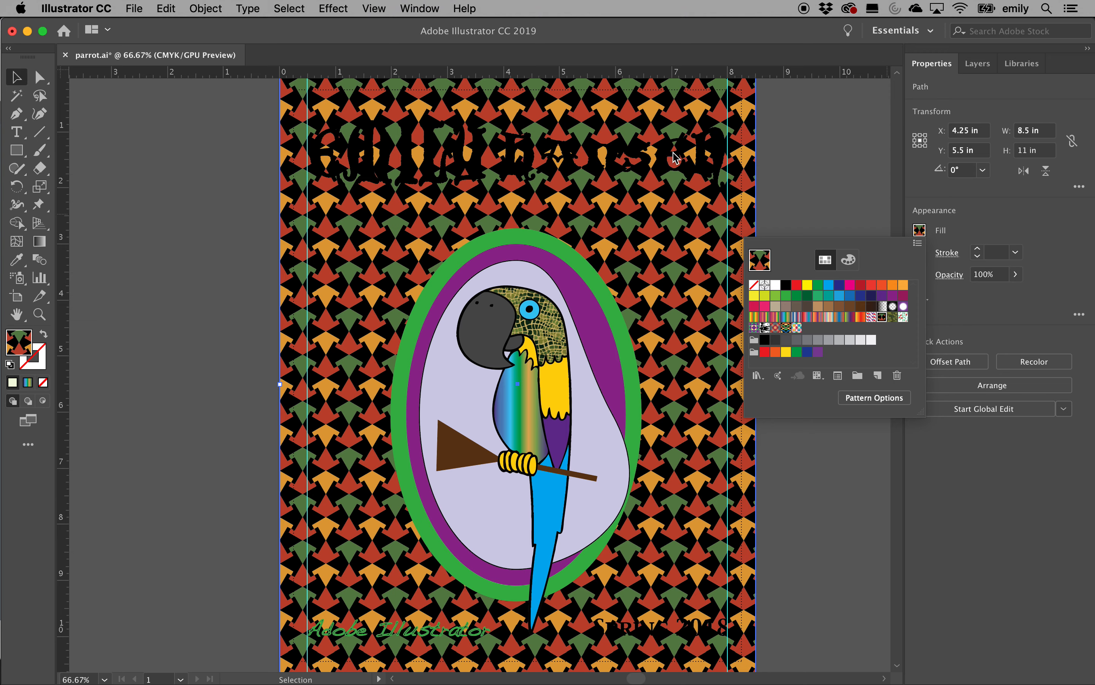
pyautogui.click(962, 236)
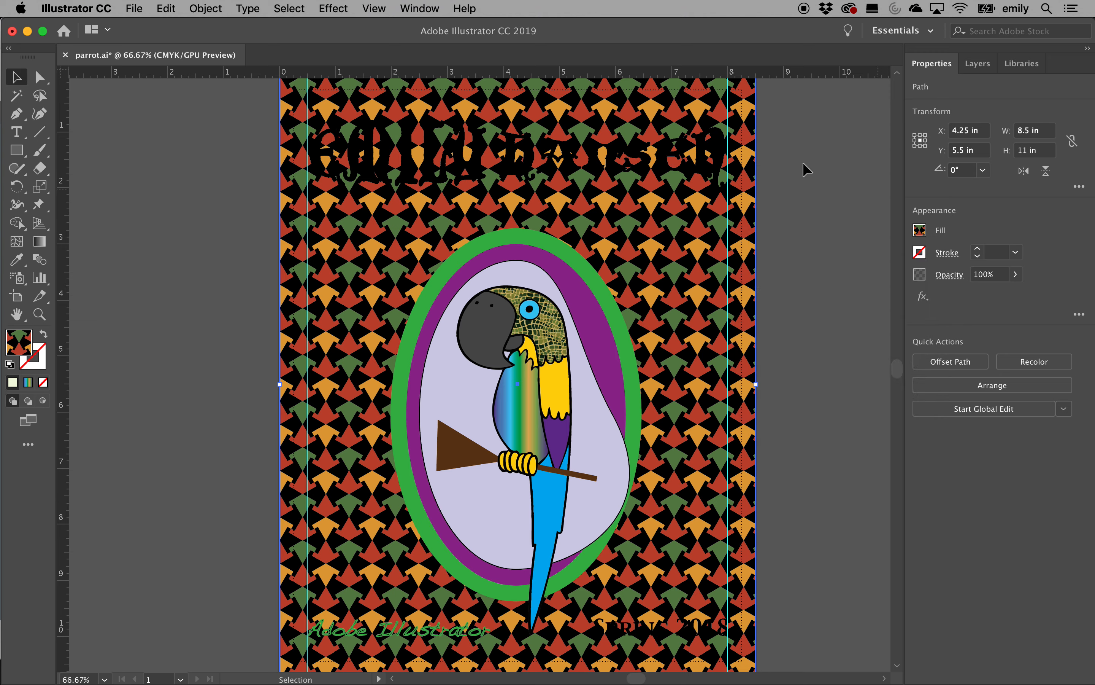
pyautogui.click(697, 127)
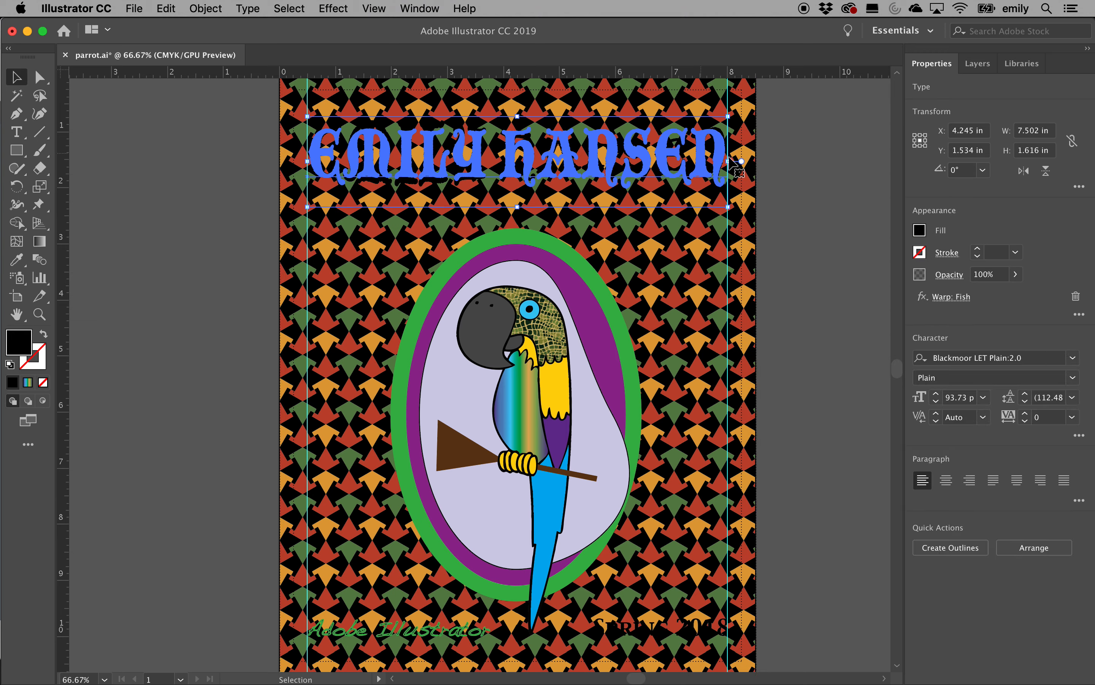
# Change the title heading's fill to white
pyautogui.click(919, 230)
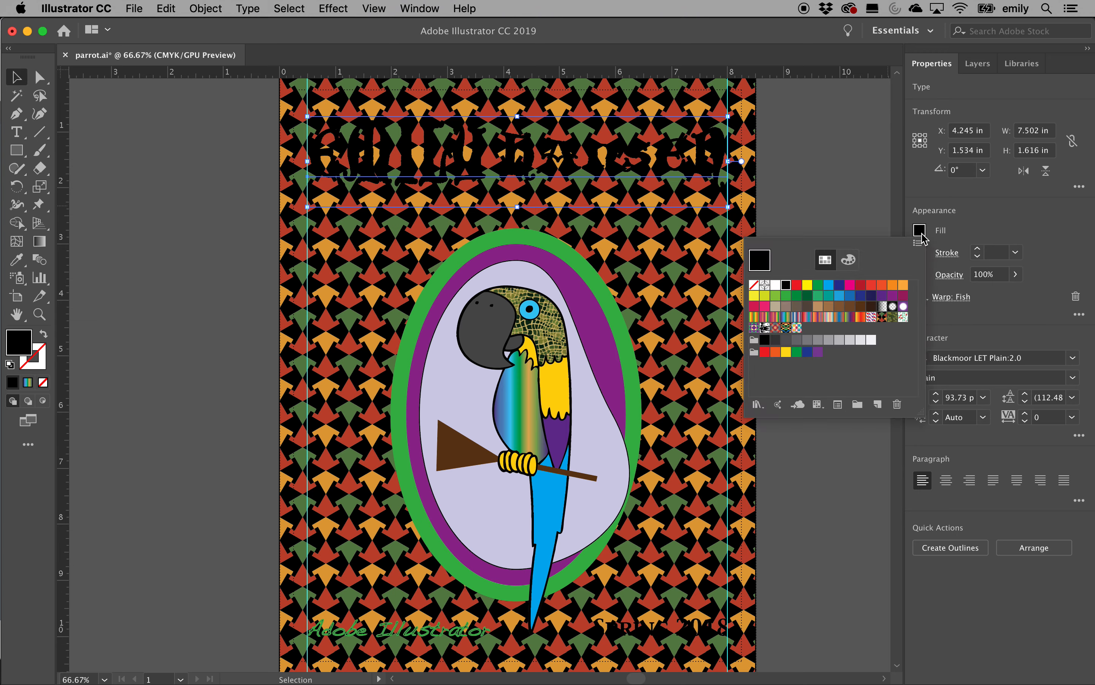
pyautogui.click(776, 285)
pyautogui.click(836, 218)
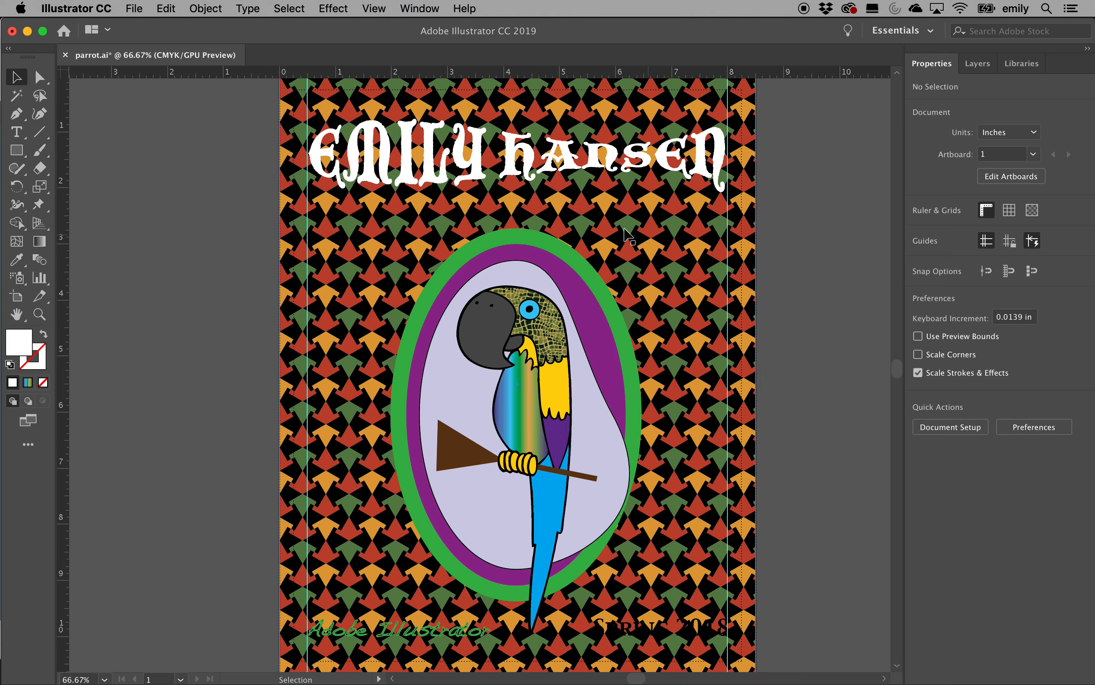
# Give the white heading a 1 pt black outline
pyautogui.click(691, 178)
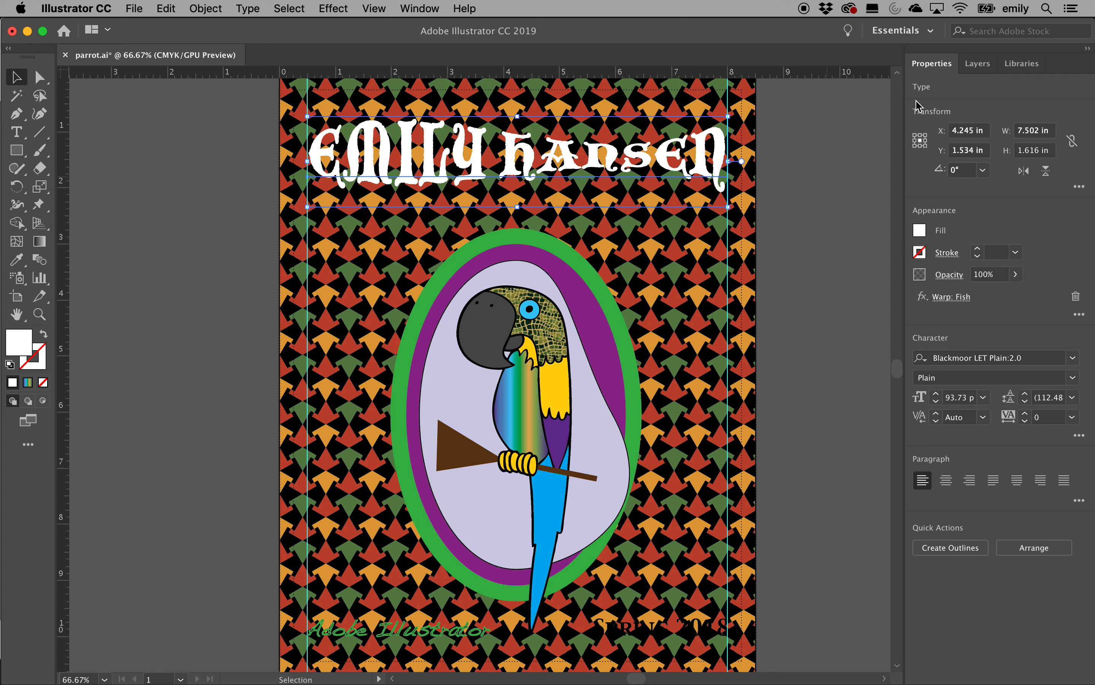
pyautogui.click(978, 249)
pyautogui.click(977, 249)
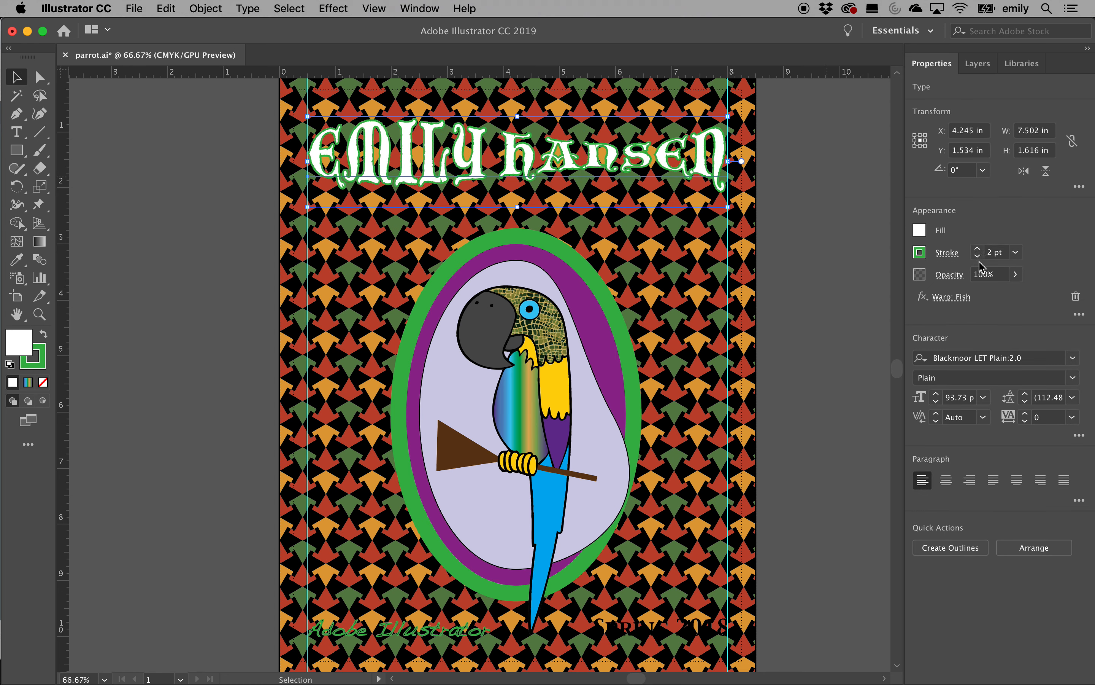
pyautogui.click(978, 256)
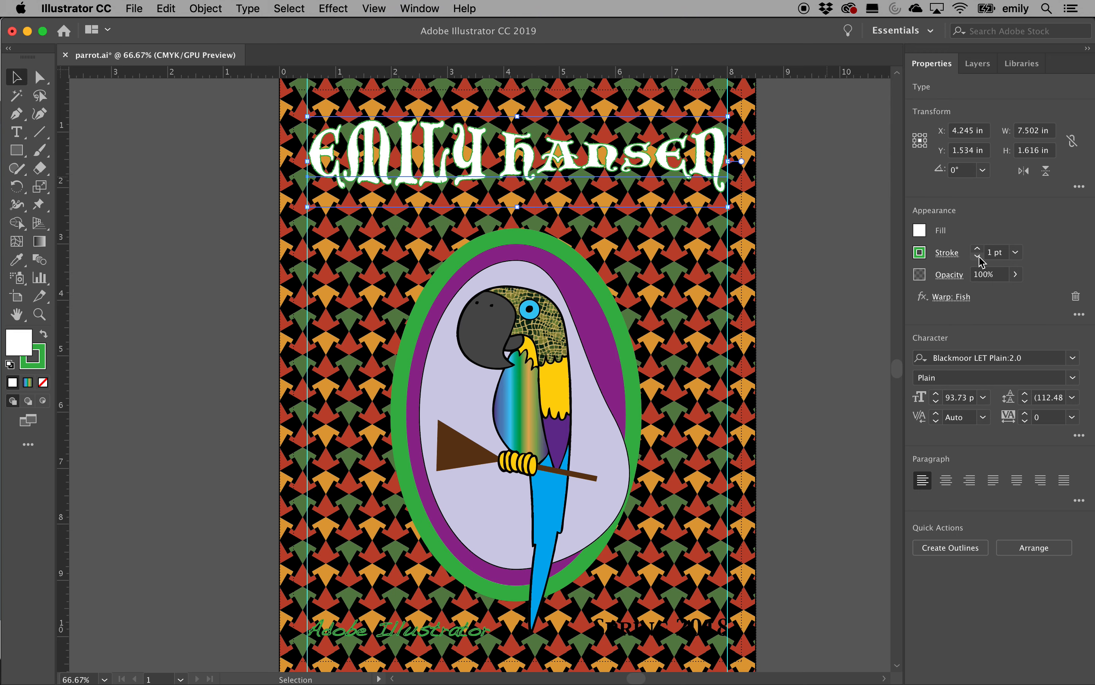
pyautogui.click(920, 254)
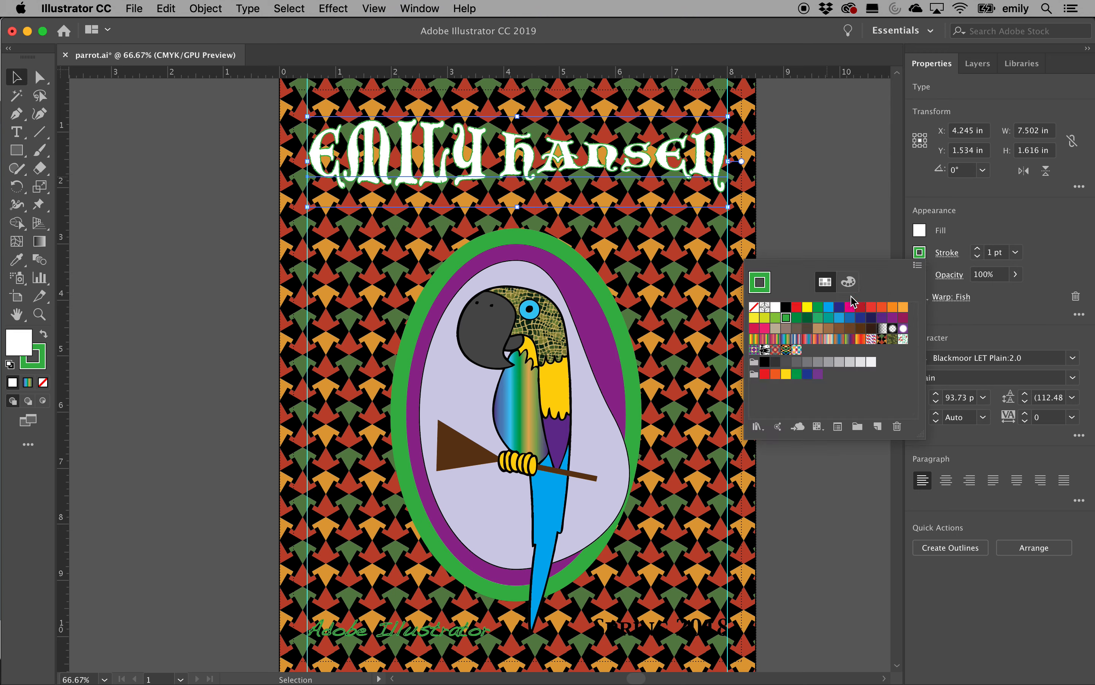
pyautogui.click(786, 307)
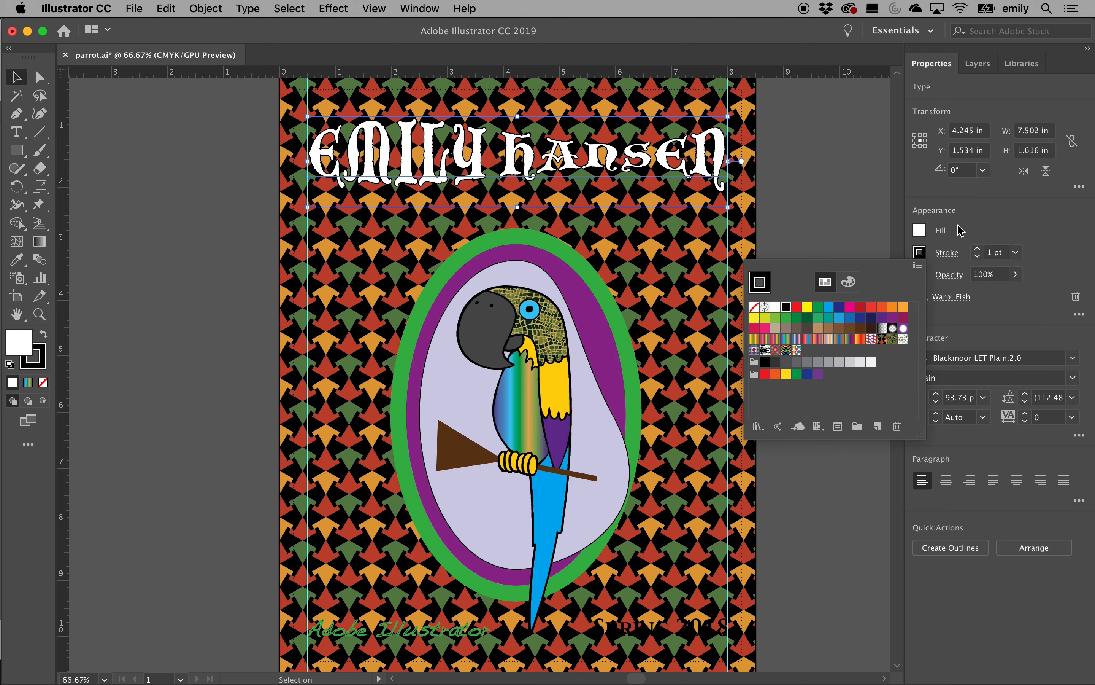
pyautogui.click(805, 252)
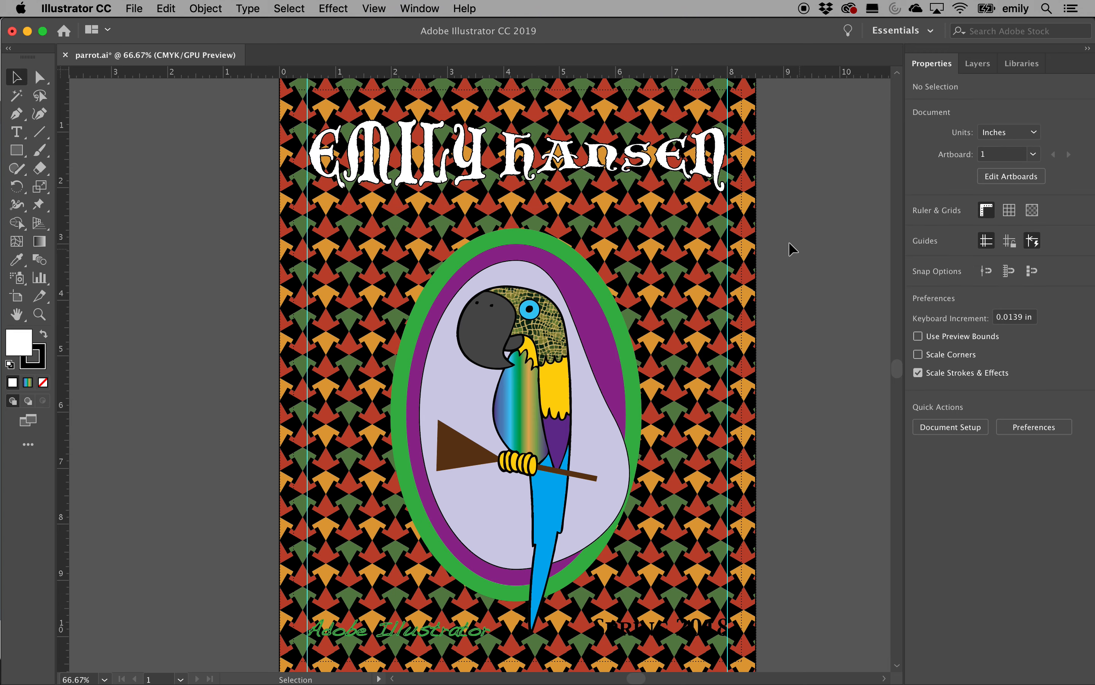
# Stretch the heading taller by dragging its top and bottom handles outward
pyautogui.click(539, 154)
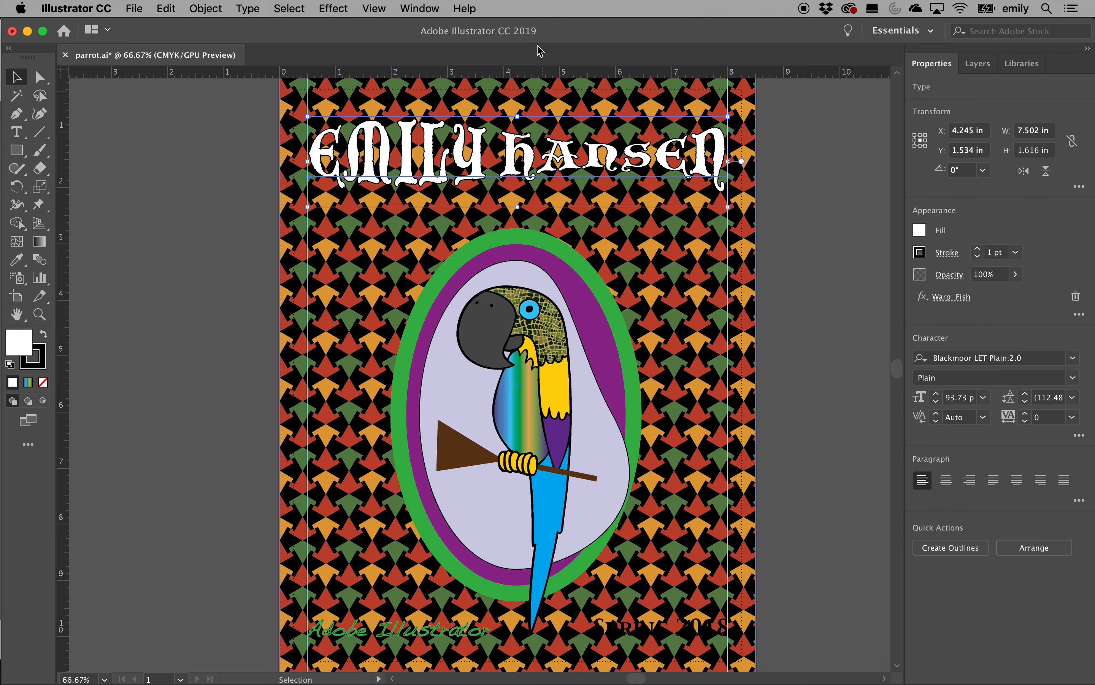
pyautogui.moveTo(517, 116); pyautogui.dragTo(516, 96)
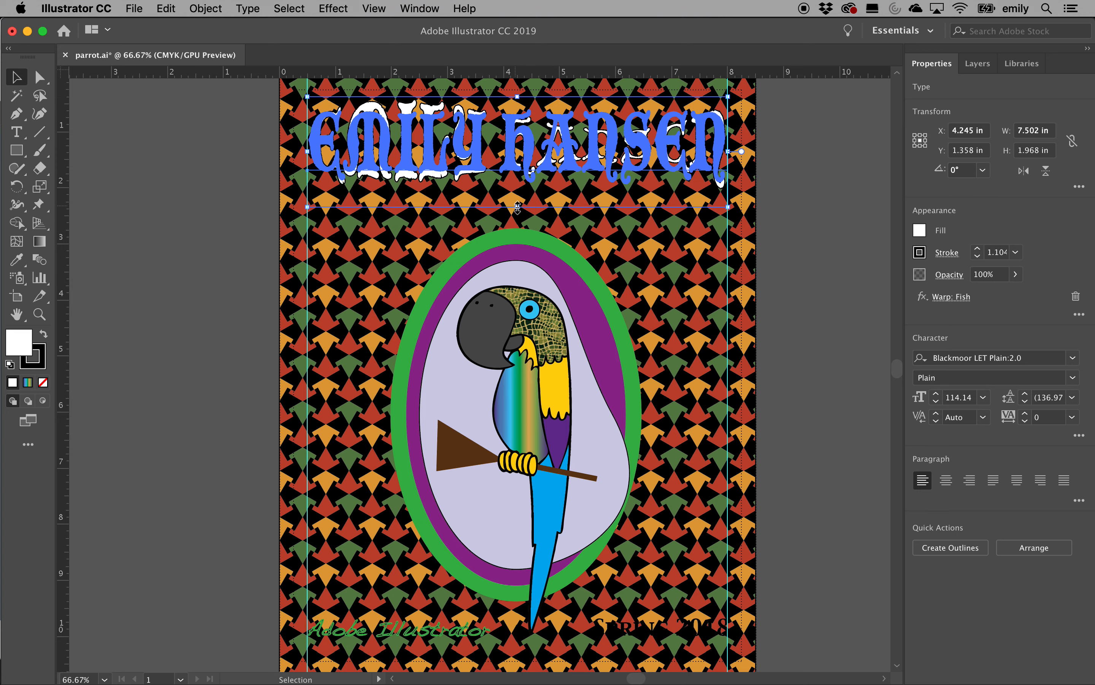
pyautogui.moveTo(517, 207); pyautogui.dragTo(517, 227)
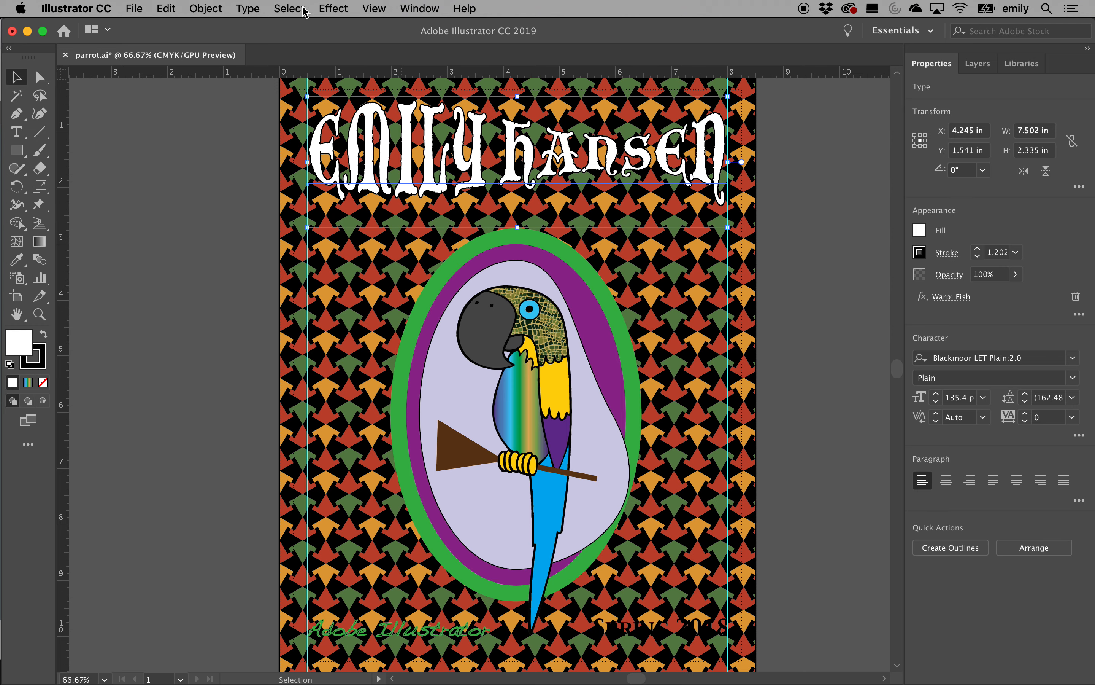
pyautogui.click(339, 8)
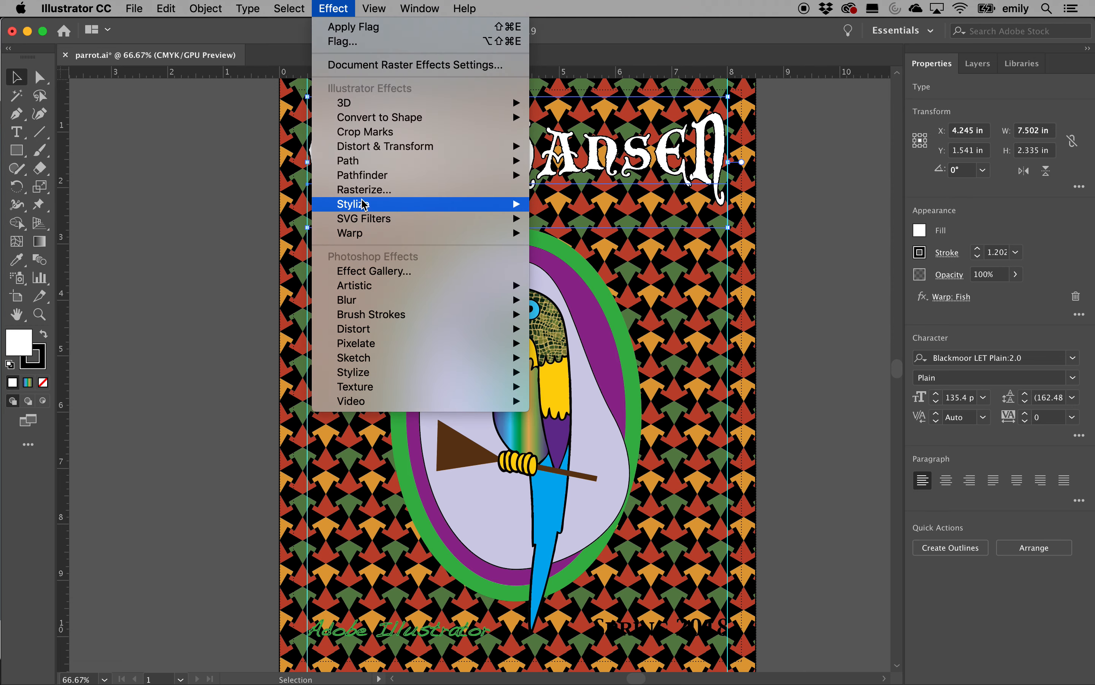
# Add a Multiply 75% drop shadow with 0.1 in offsets and 0.07 in blur to the heading
pyautogui.moveTo(364, 204)
pyautogui.click(581, 205)
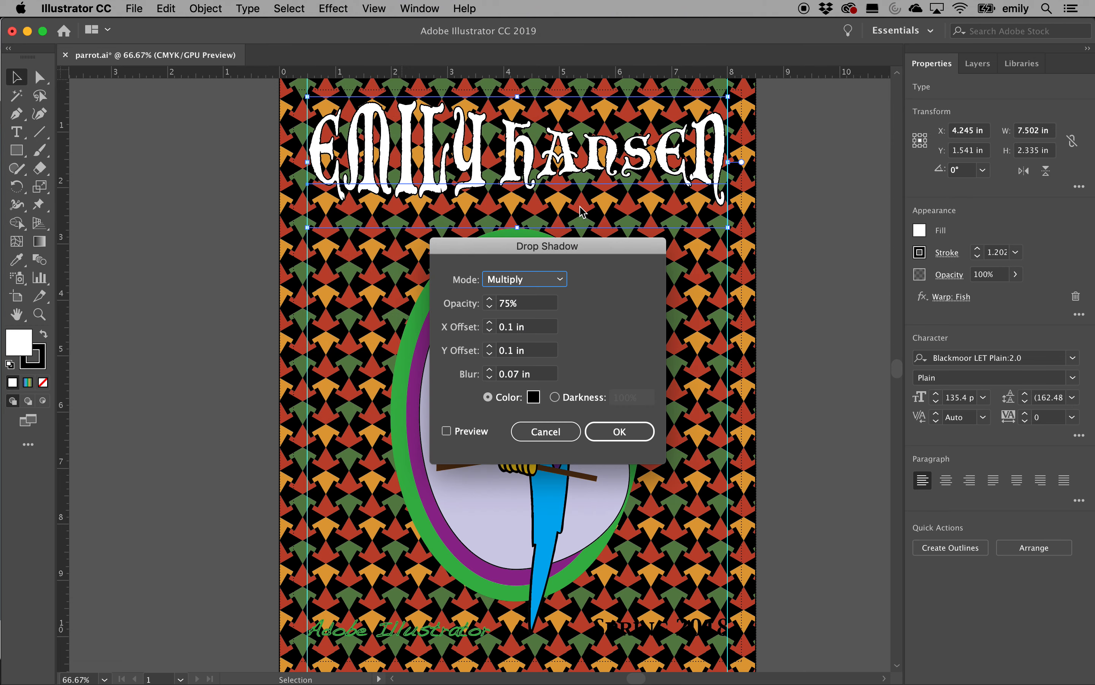
pyautogui.click(617, 433)
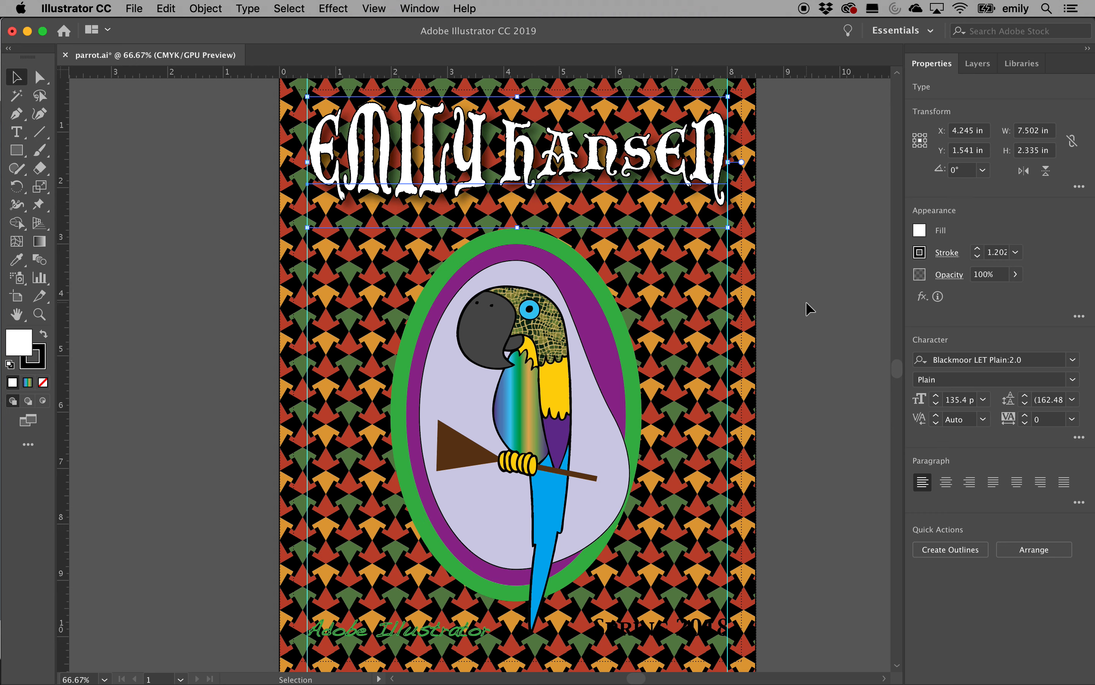
pyautogui.click(604, 461)
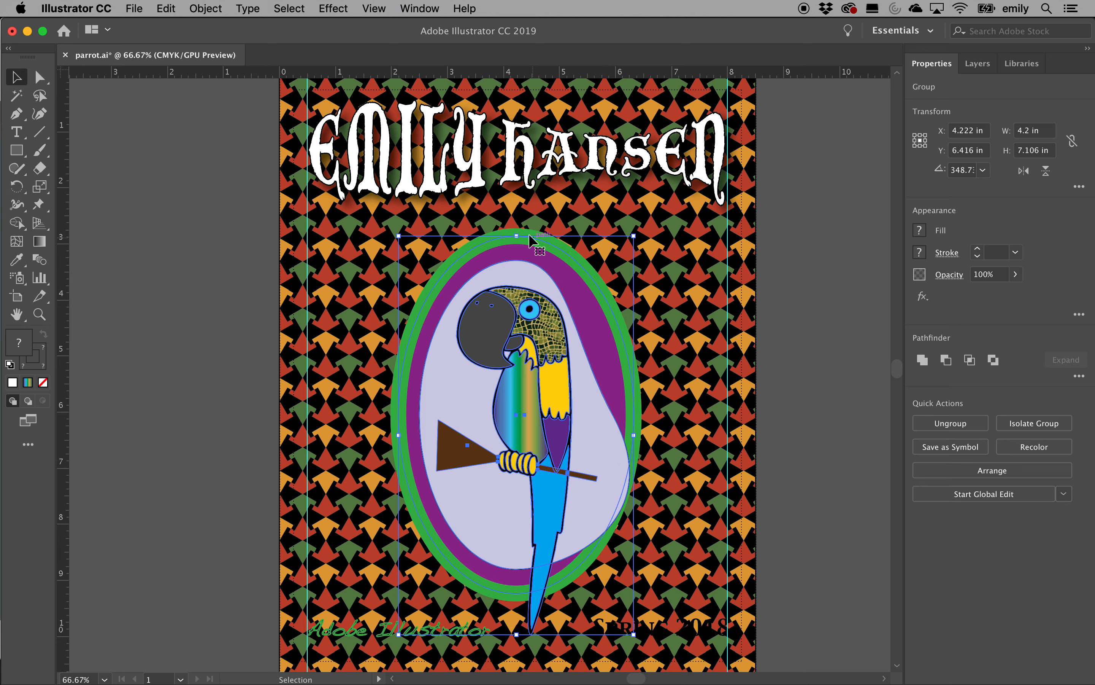
# Drag the ring's left anchor and its handle up and outward so the oval bulges left
pyautogui.click(39, 77)
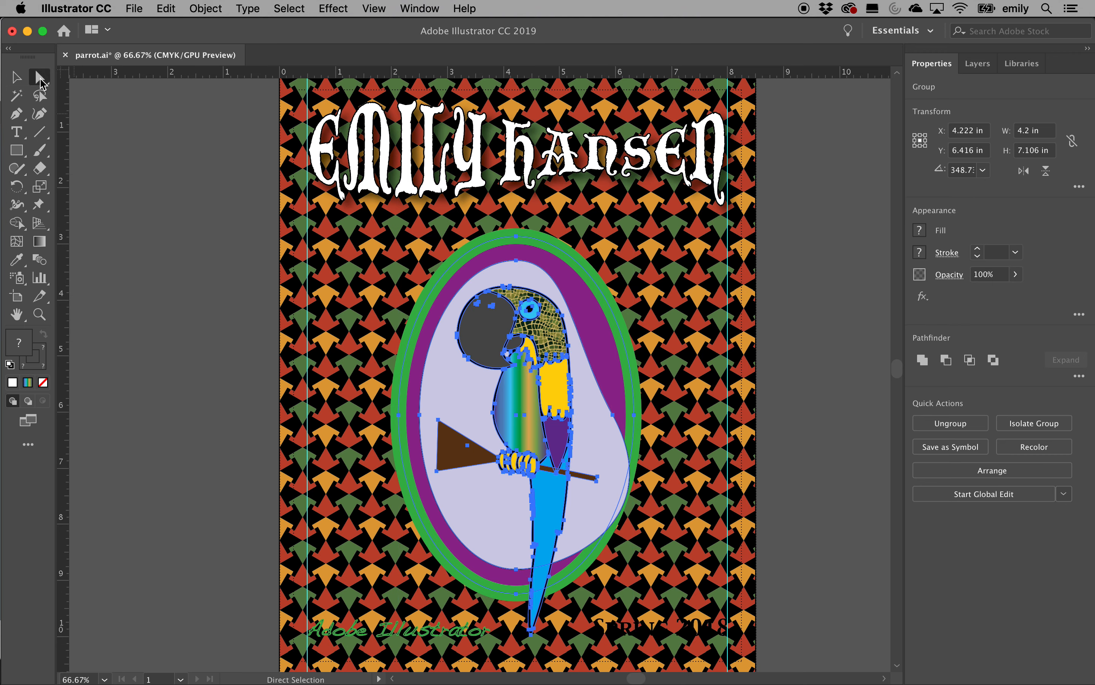
pyautogui.click(399, 414)
pyautogui.moveTo(400, 513); pyautogui.dragTo(360, 520)
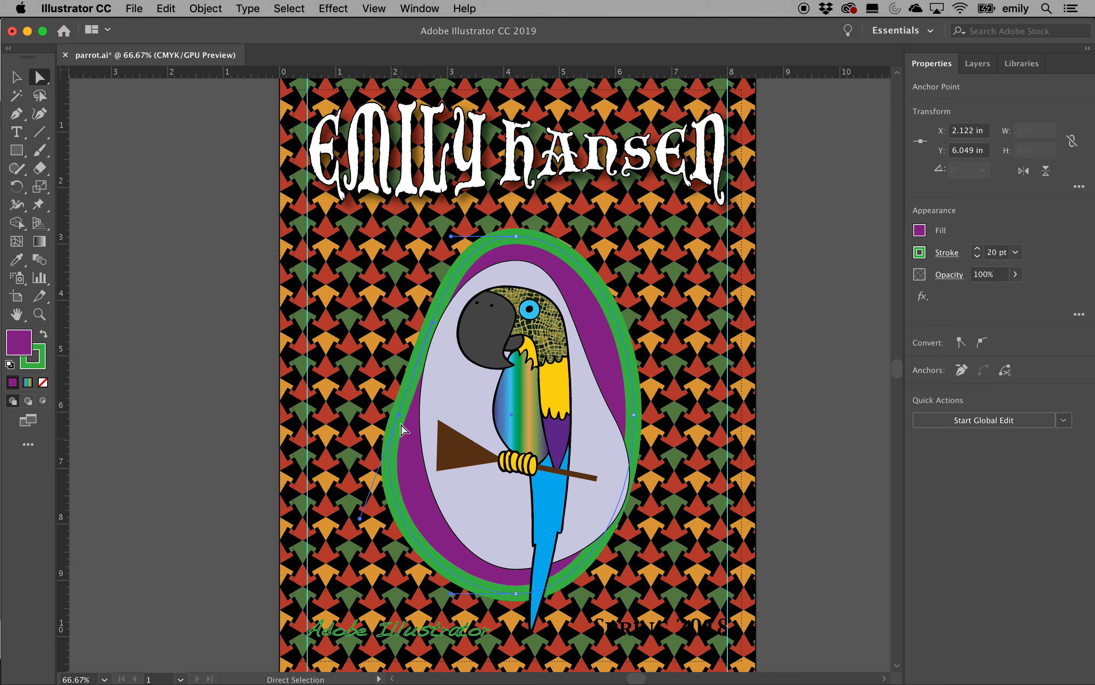
pyautogui.moveTo(399, 414); pyautogui.dragTo(380, 380)
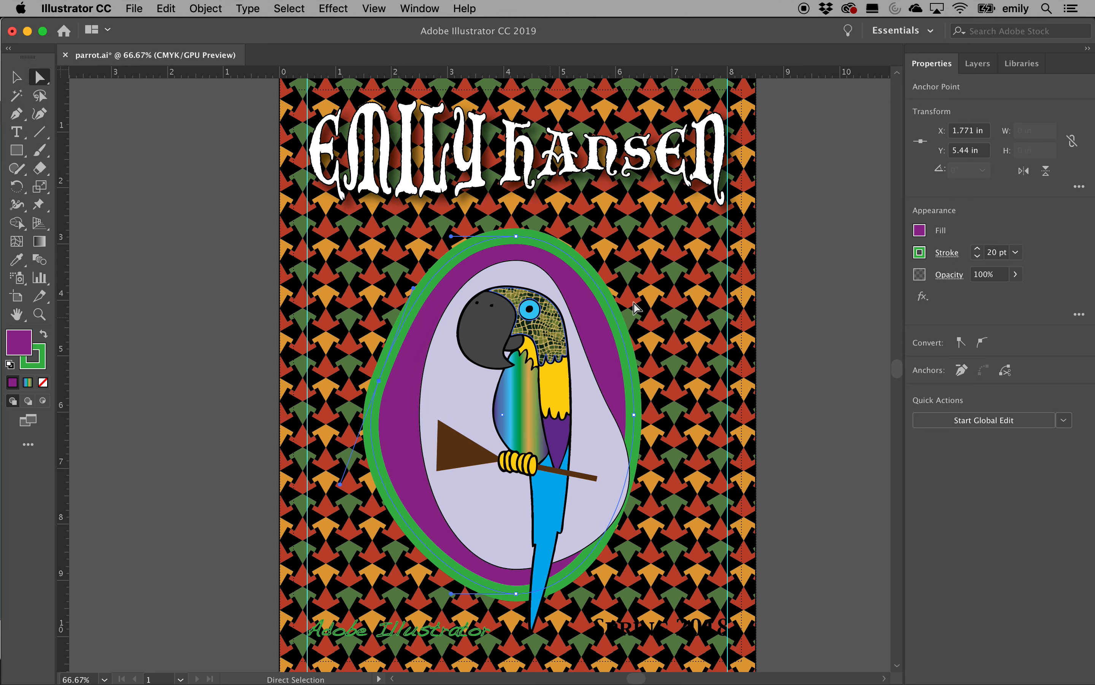
pyautogui.click(831, 348)
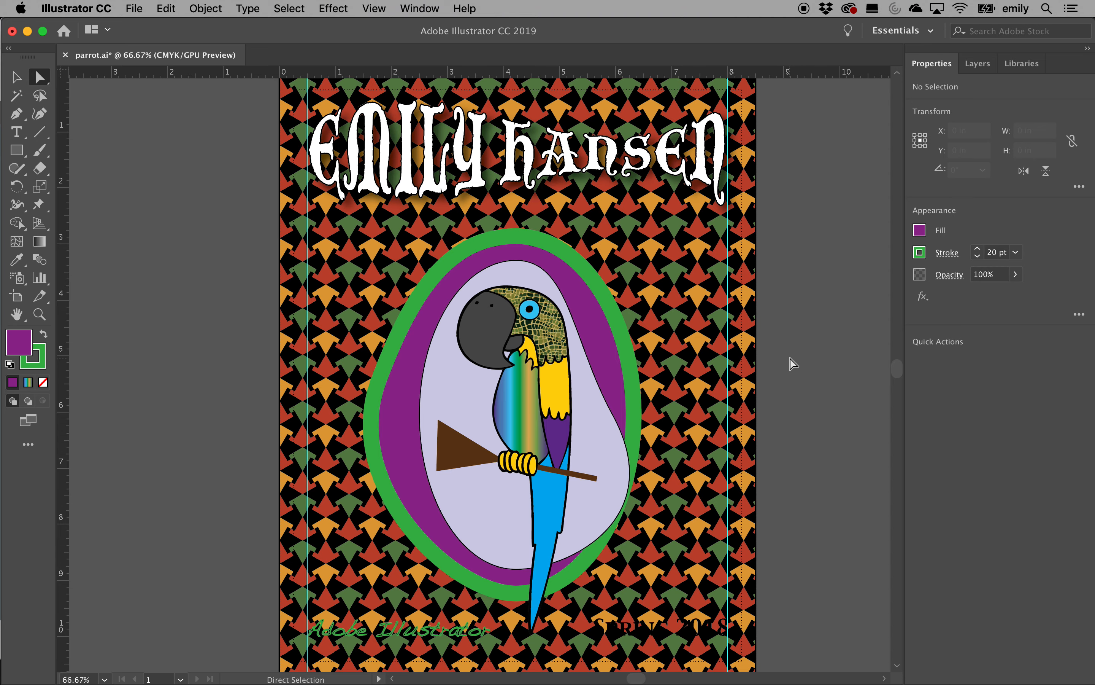
pyautogui.scroll(-3, 619, 295)
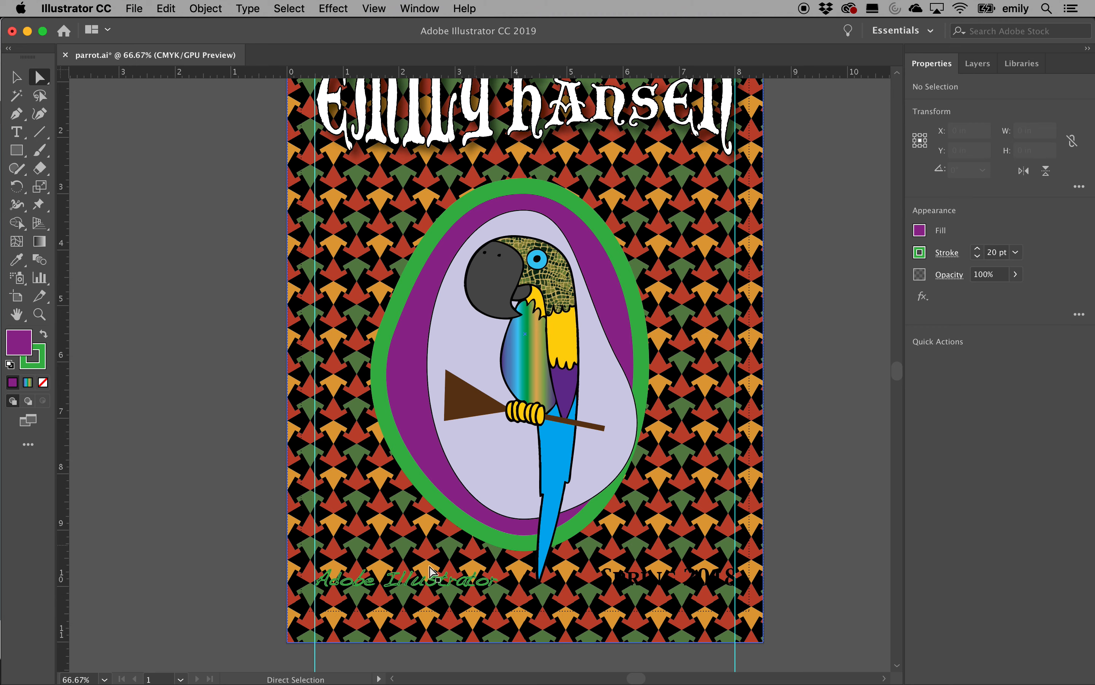
# Fill both footer texts, 'Adobe Illustrator' and 'Spring 2018', with white
pyautogui.press('v')
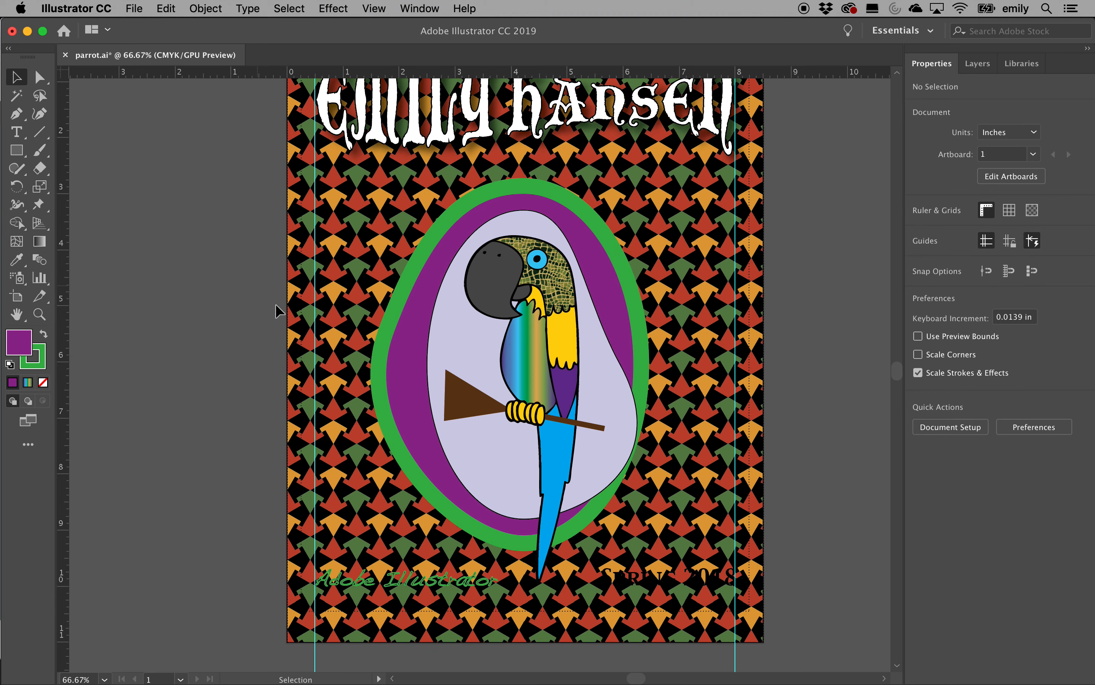
pyautogui.click(432, 582)
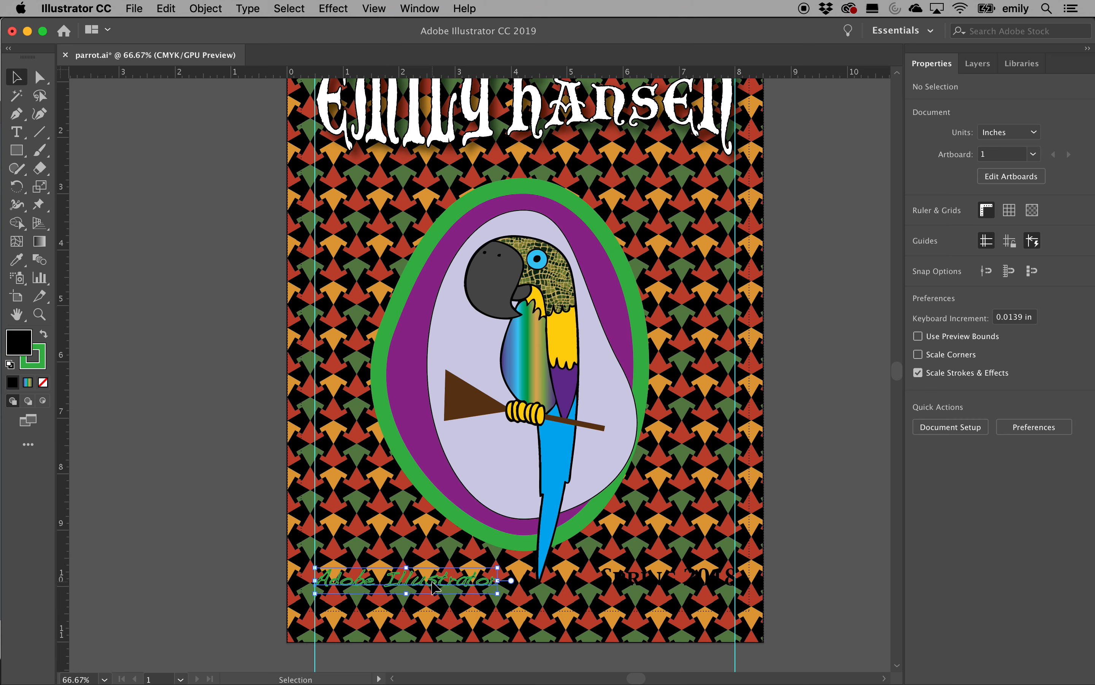
pyautogui.keyDown('shift'); pyautogui.click(620, 582); pyautogui.keyUp('shift')
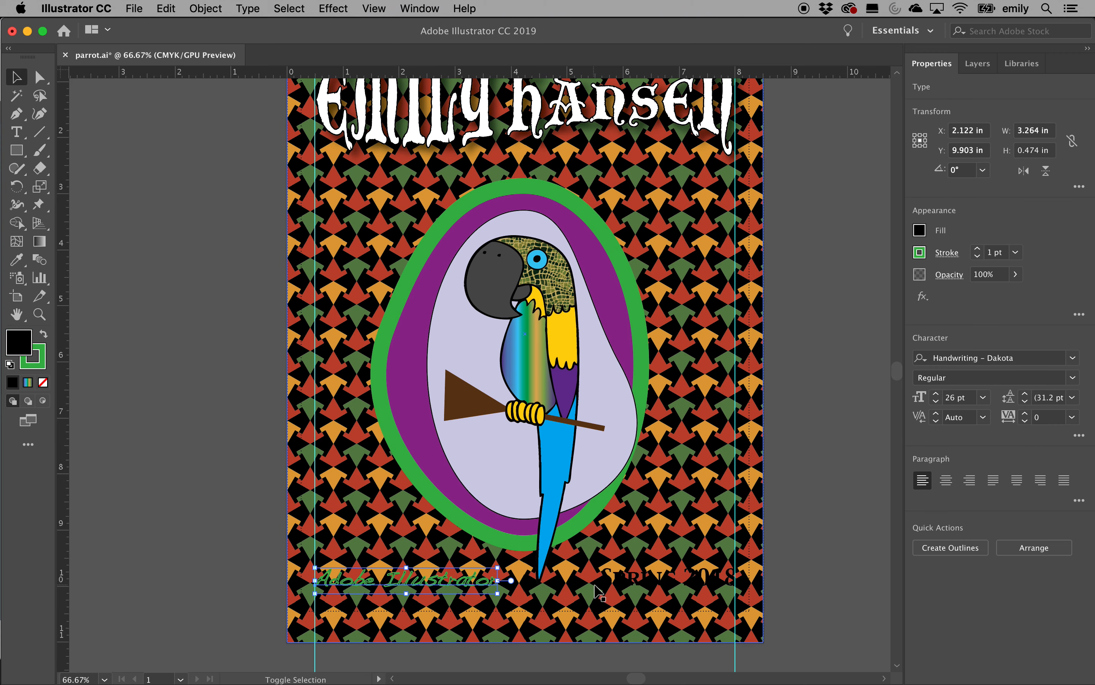
pyautogui.click(919, 231)
pyautogui.click(775, 285)
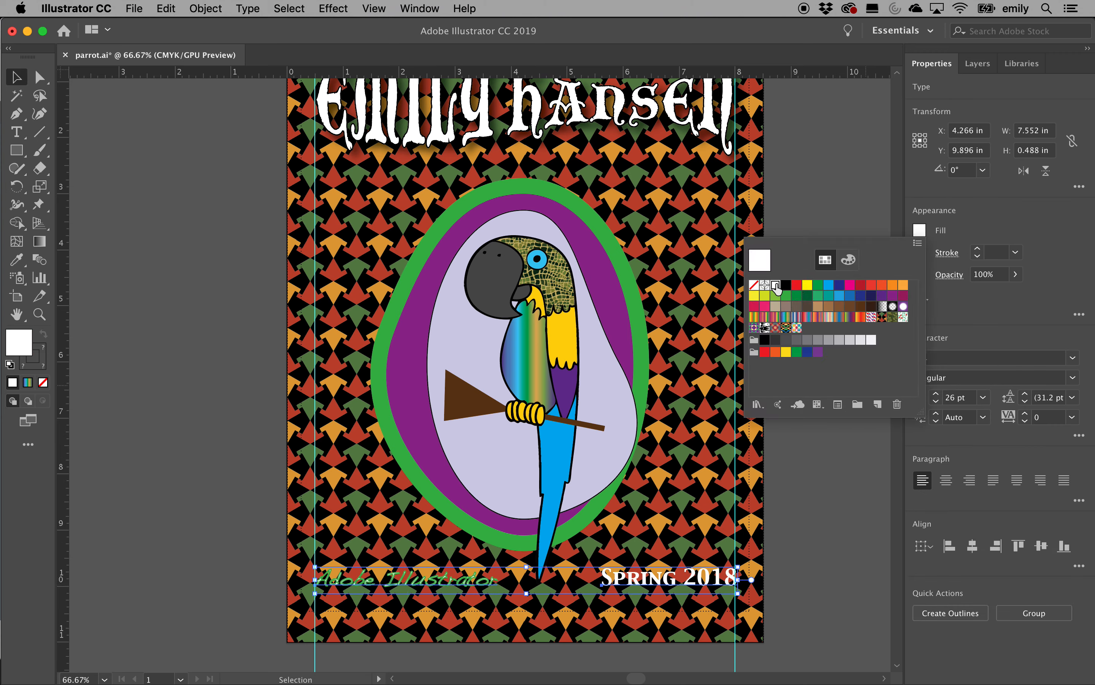
pyautogui.click(973, 222)
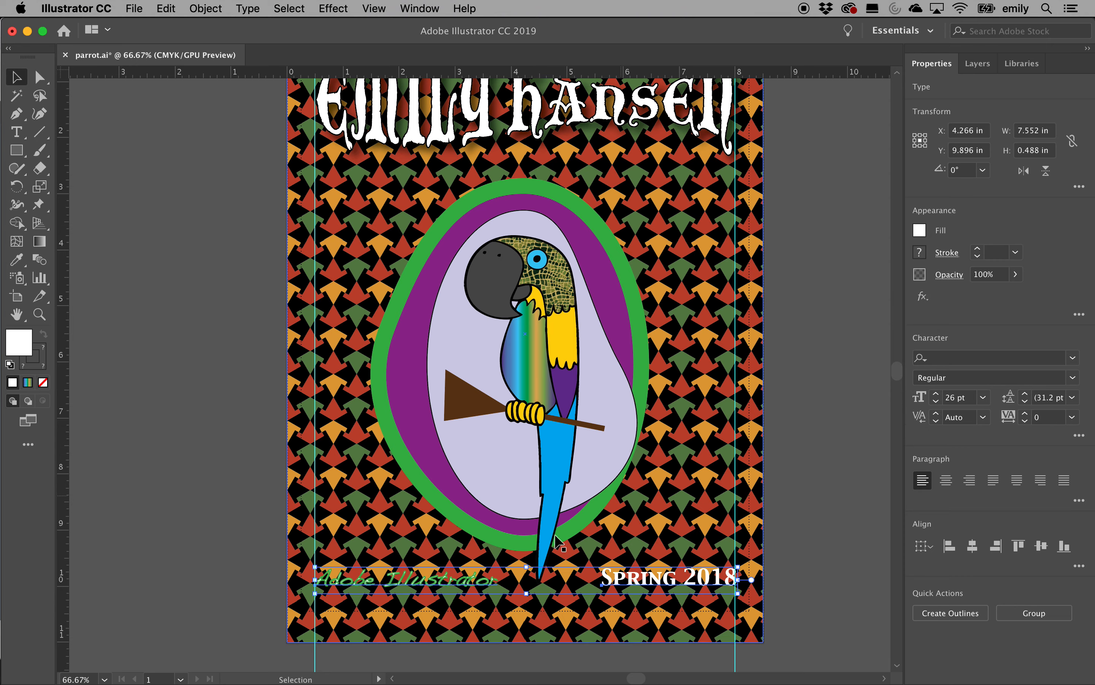
pyautogui.click(860, 426)
# Change the 'Adobe Illustrator' text's 1 pt outline from green to white
pyautogui.click(450, 584)
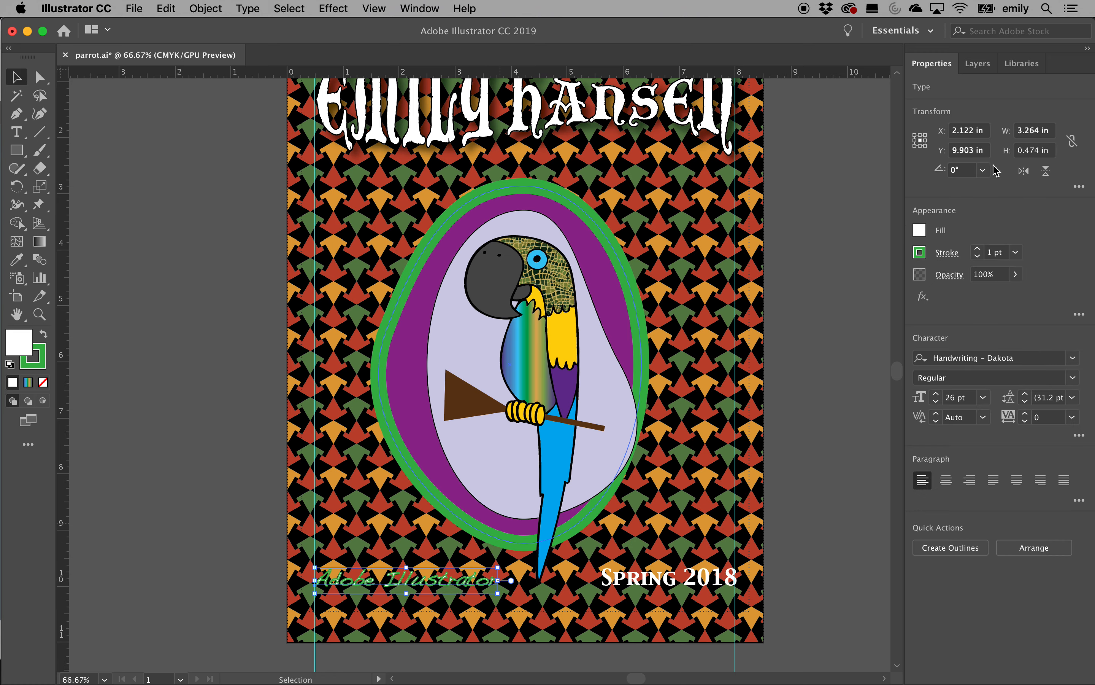
pyautogui.click(920, 252)
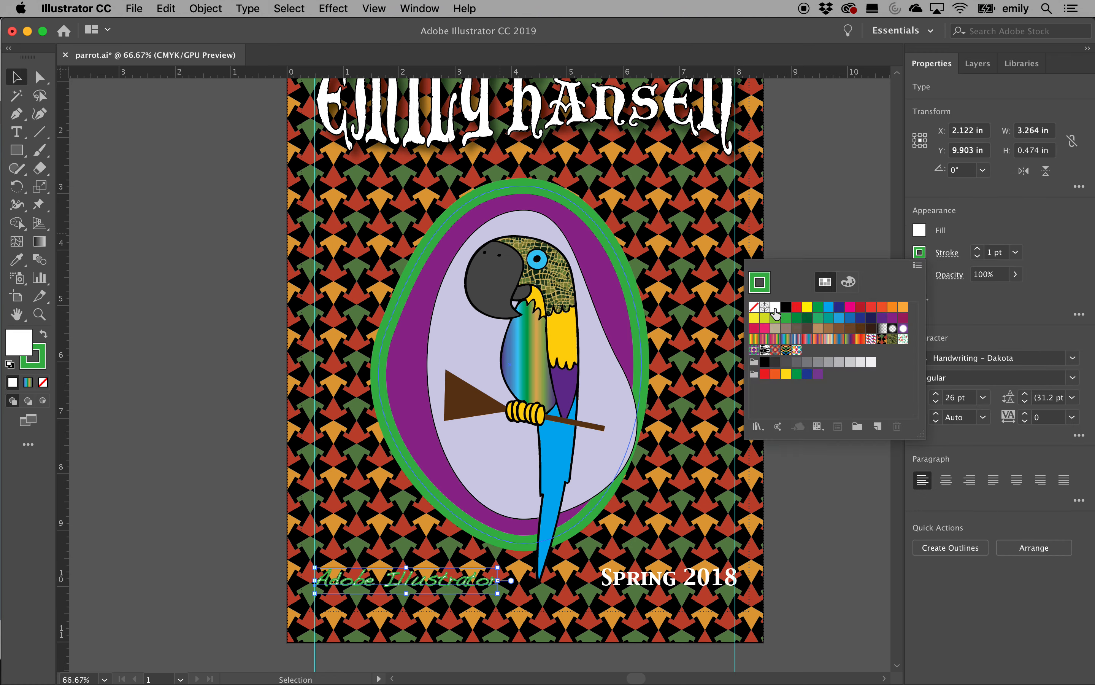
pyautogui.click(774, 309)
pyautogui.click(992, 225)
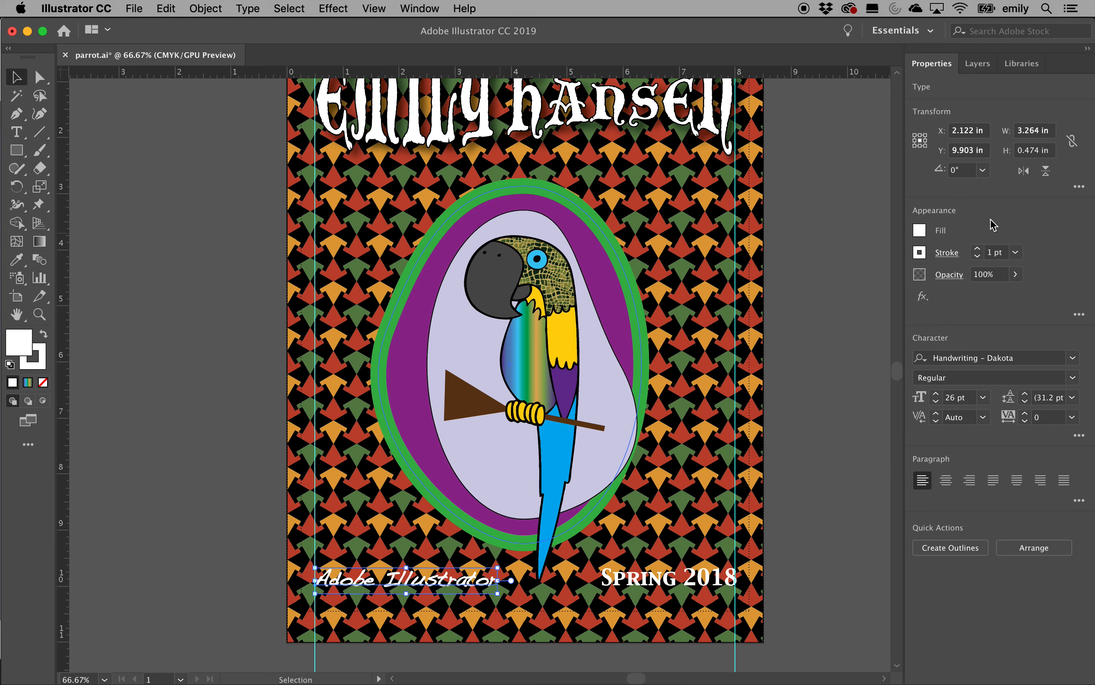
pyautogui.keyDown('shift'); pyautogui.click(630, 580); pyautogui.keyUp('shift')
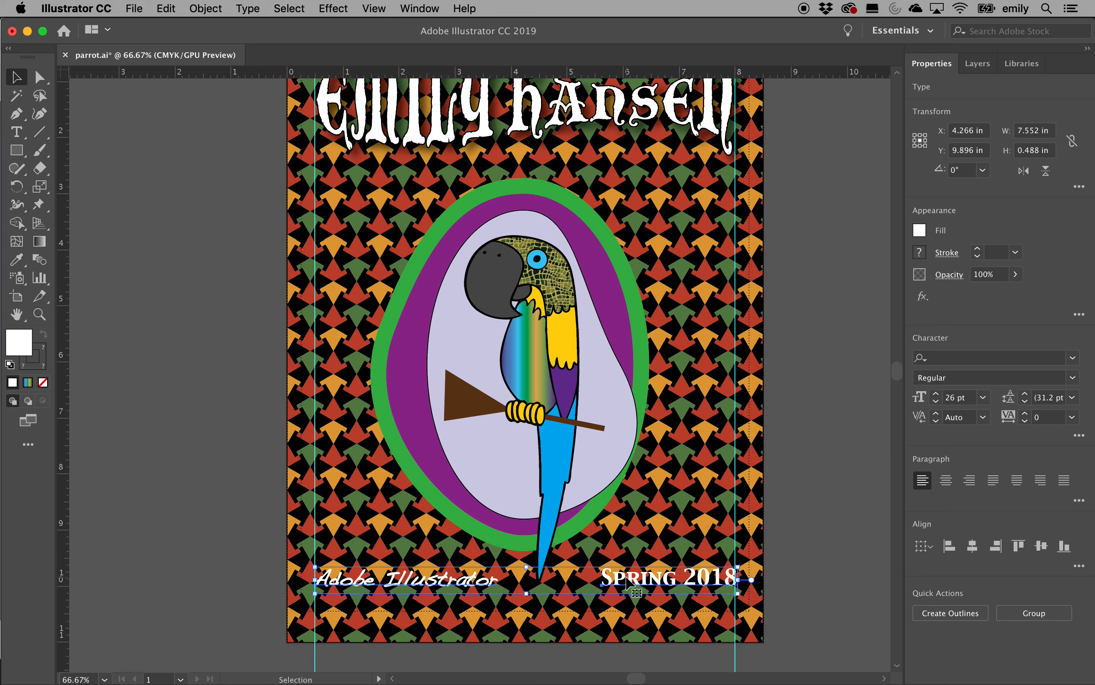
# Apply a 0.07 in Feather effect to the two white footer texts
pyautogui.click(337, 7)
pyautogui.moveTo(458, 205)
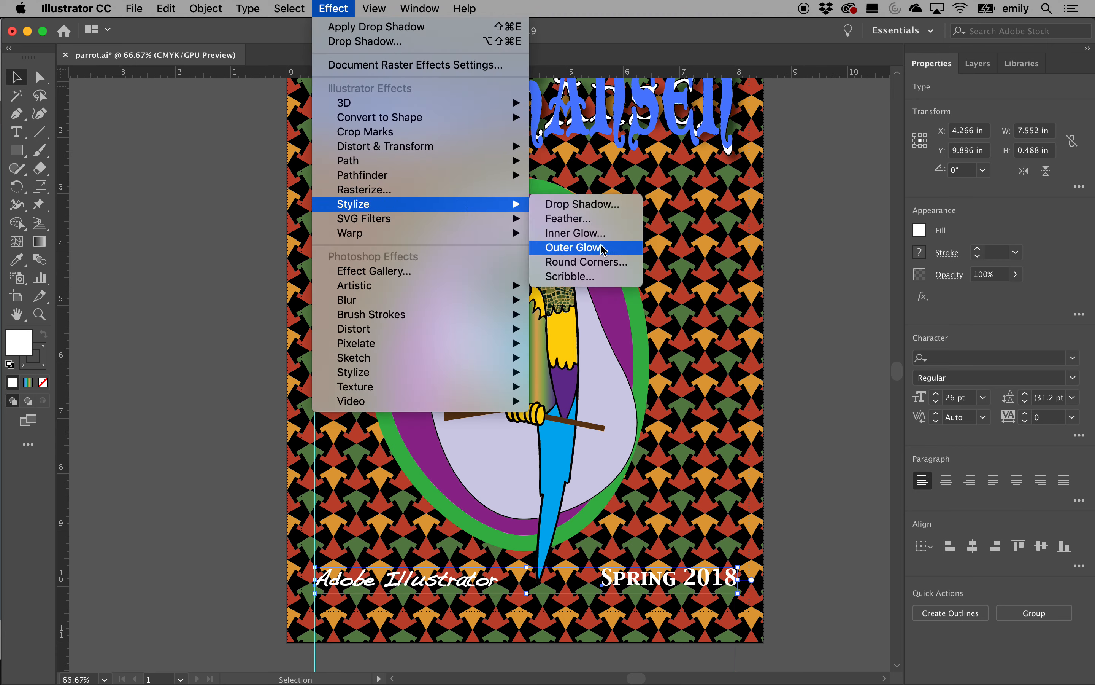
pyautogui.click(588, 219)
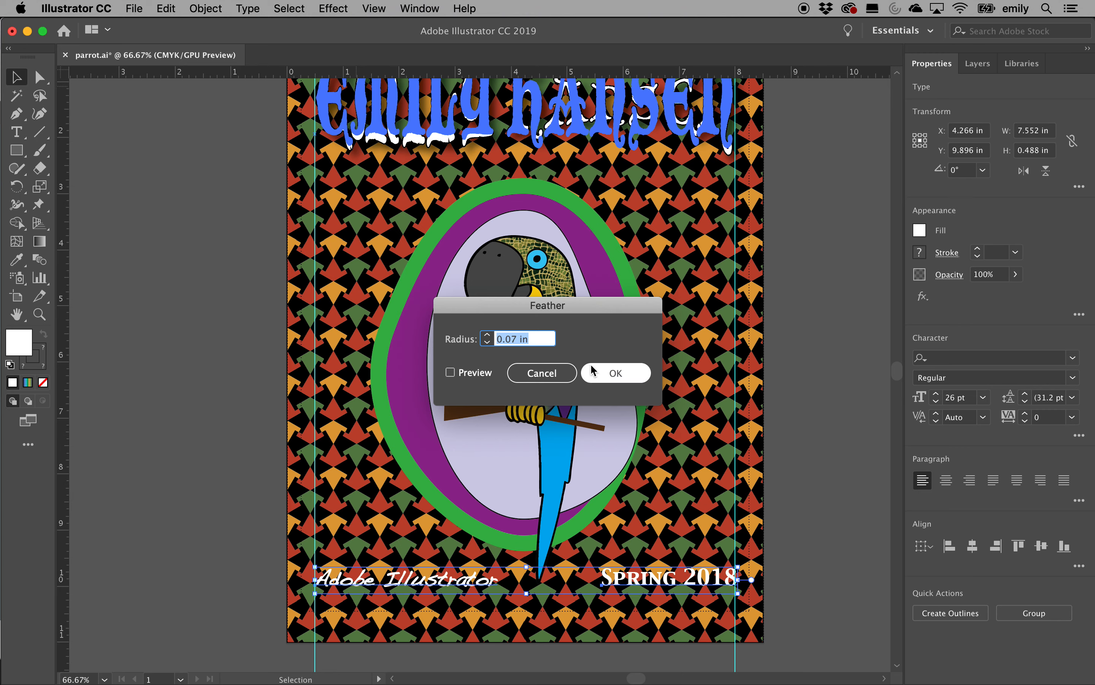
pyautogui.click(607, 373)
# Add a Drop Shadow effect to the footer texts, then deselect and zoom out
pyautogui.click(333, 9)
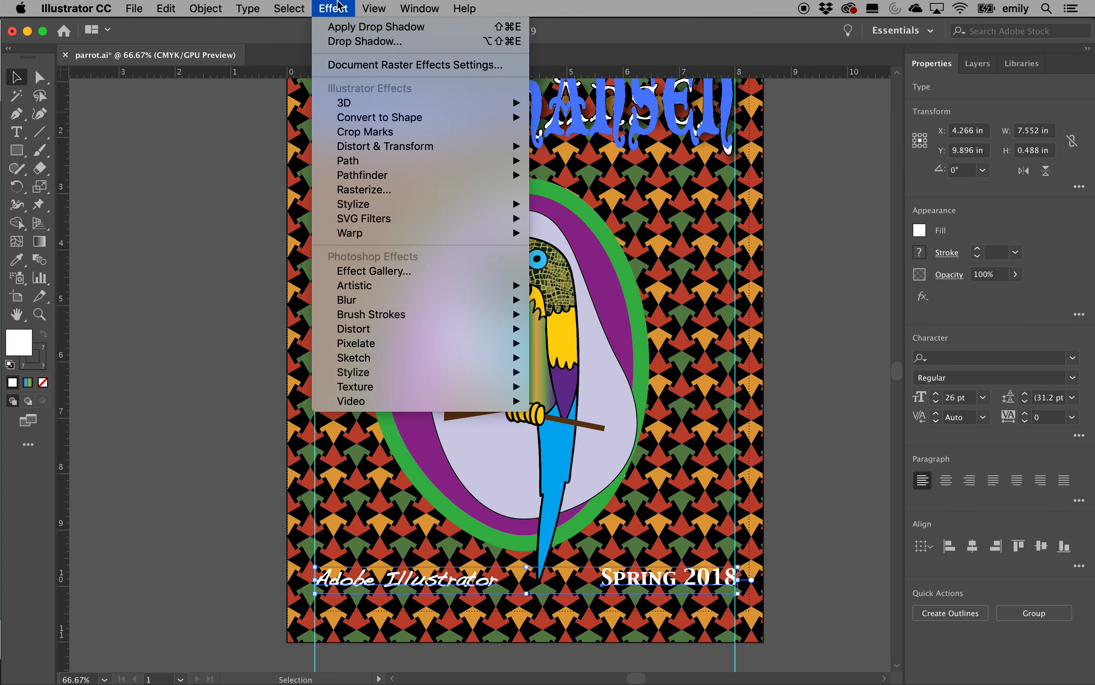
pyautogui.moveTo(395, 207)
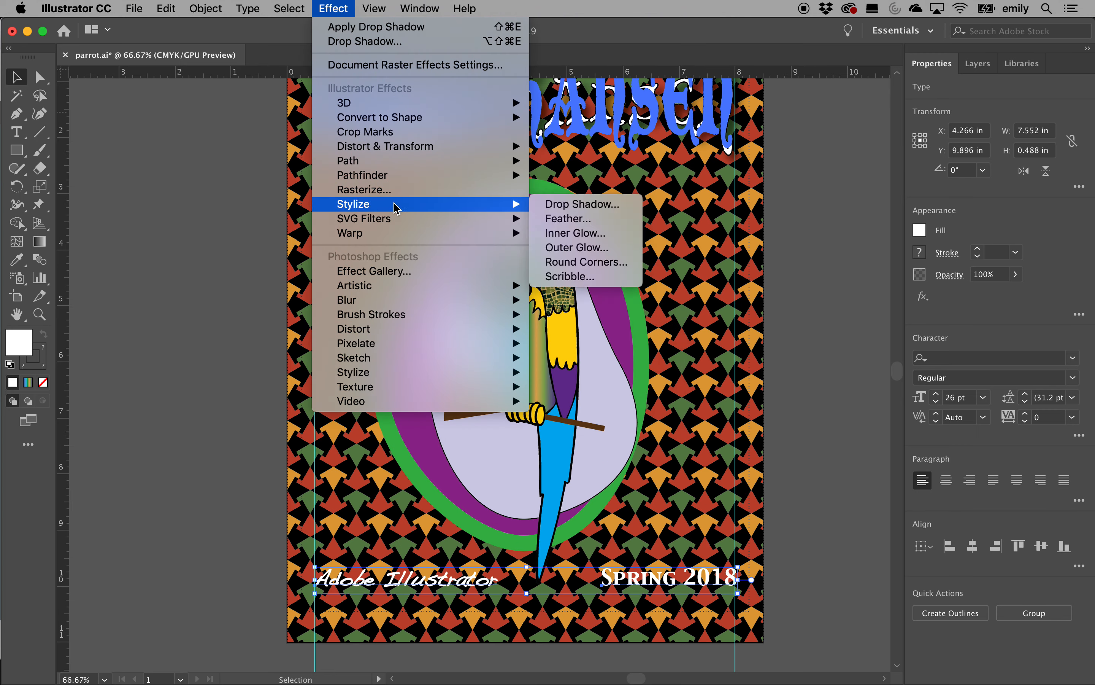
pyautogui.click(583, 205)
pyautogui.click(617, 430)
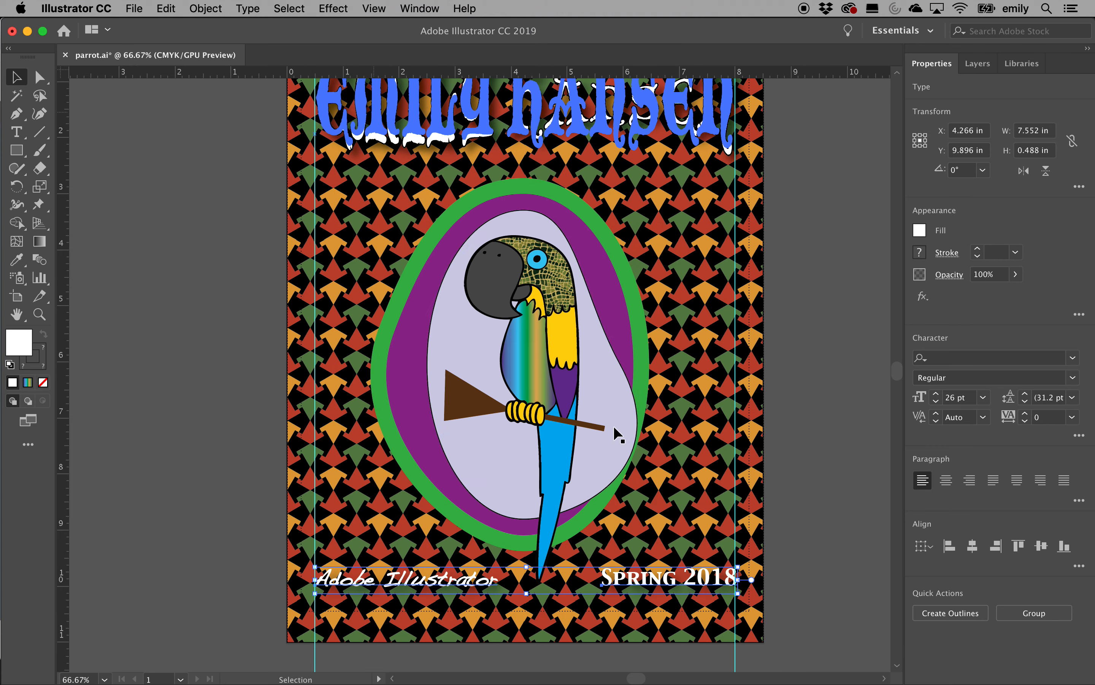
pyautogui.click(820, 375)
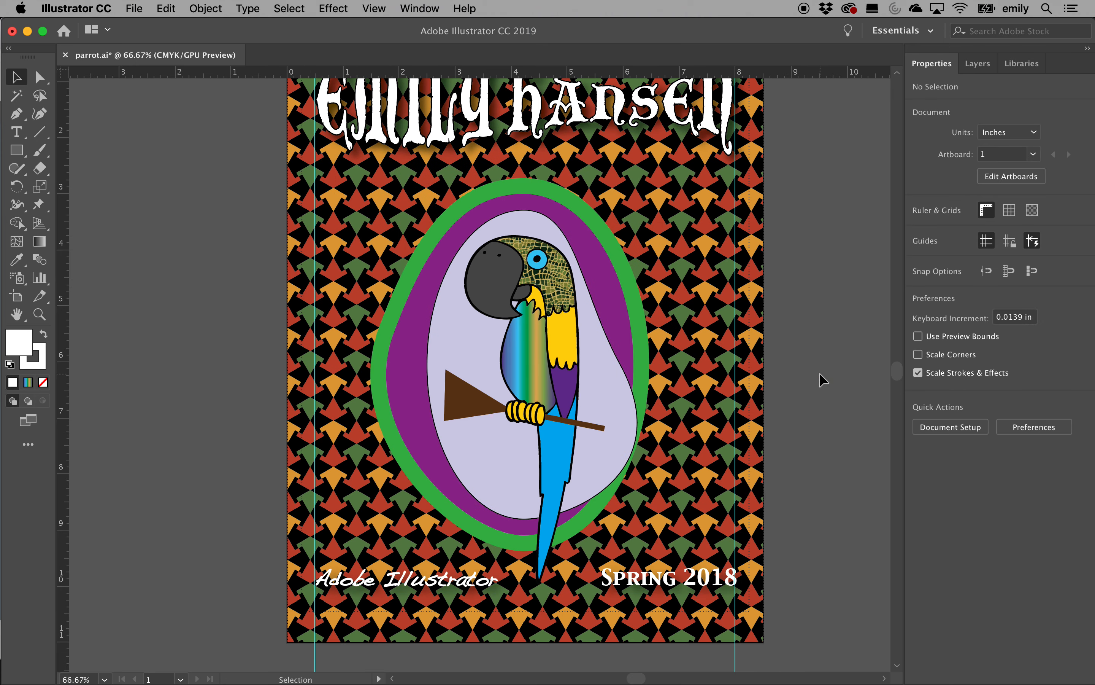
pyautogui.press('super+minus')
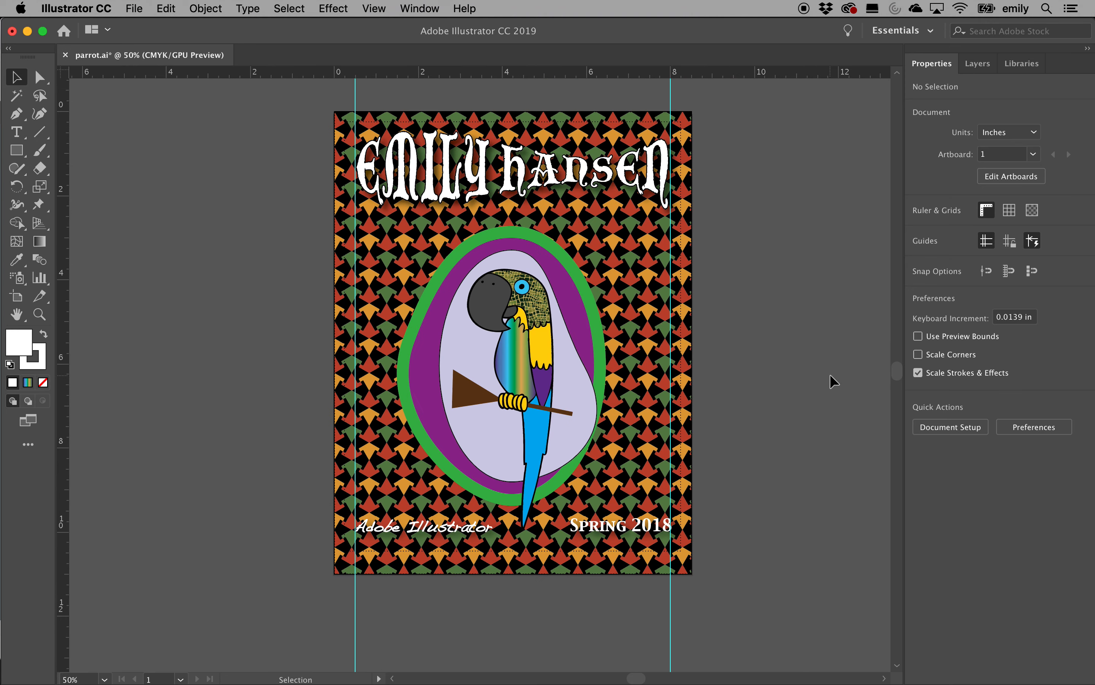
# Launch File > Export > Save for Web (Legacy) for the finished poster
pyautogui.hscroll(5, 763, 425)
pyautogui.scroll(2, 763, 424)
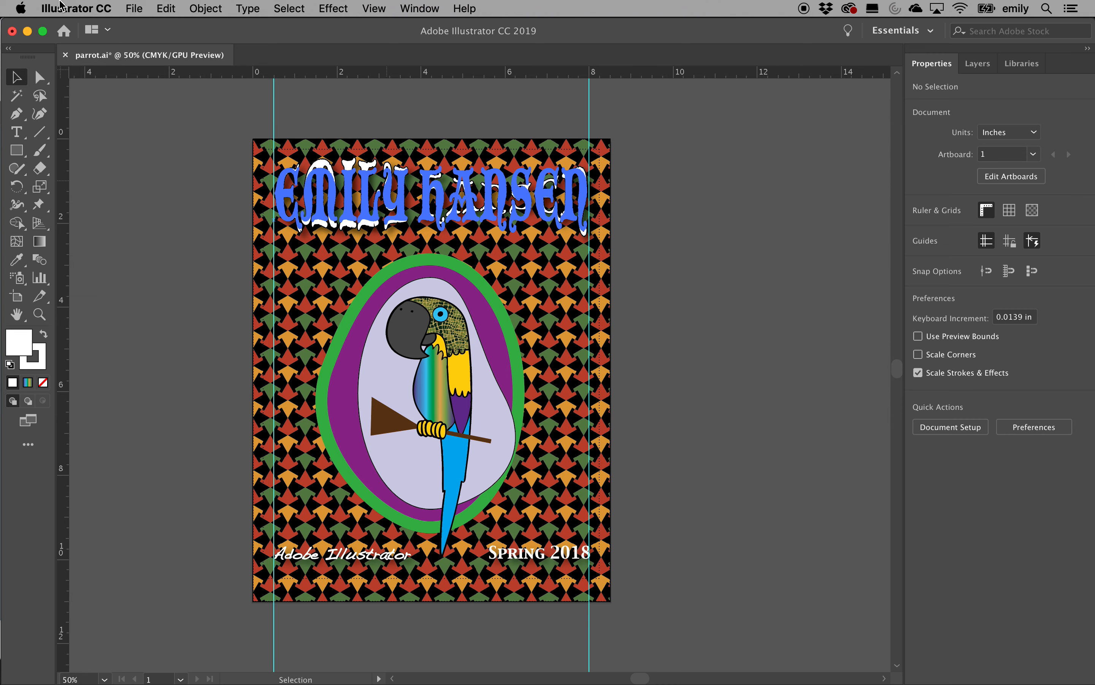
pyautogui.click(135, 9)
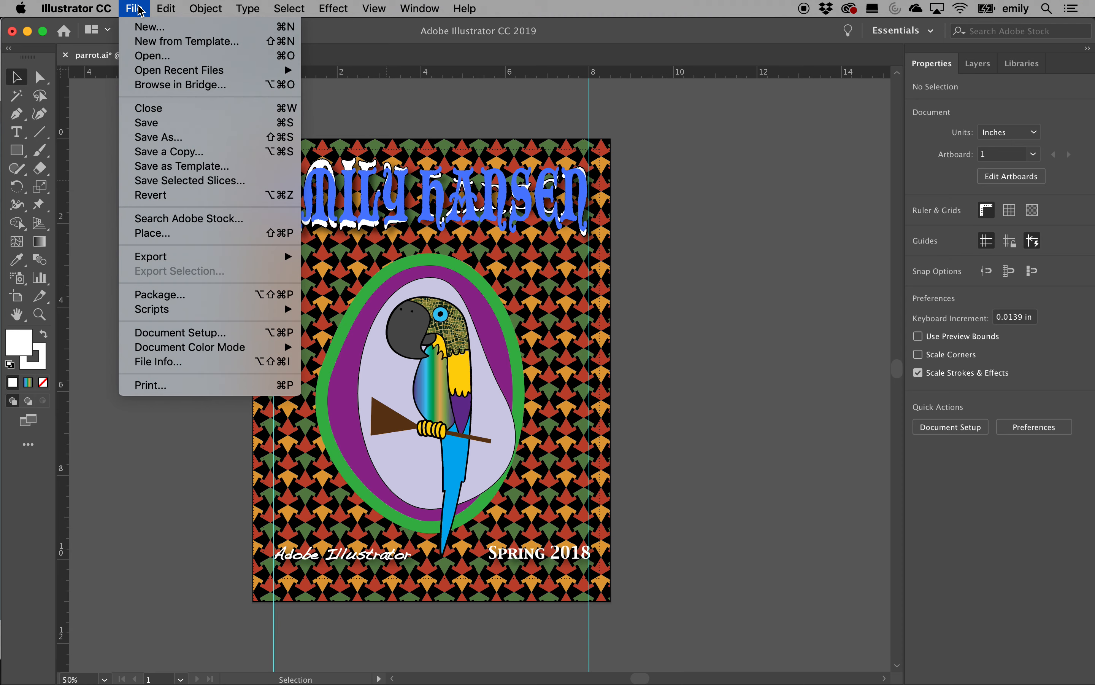
pyautogui.moveTo(175, 256)
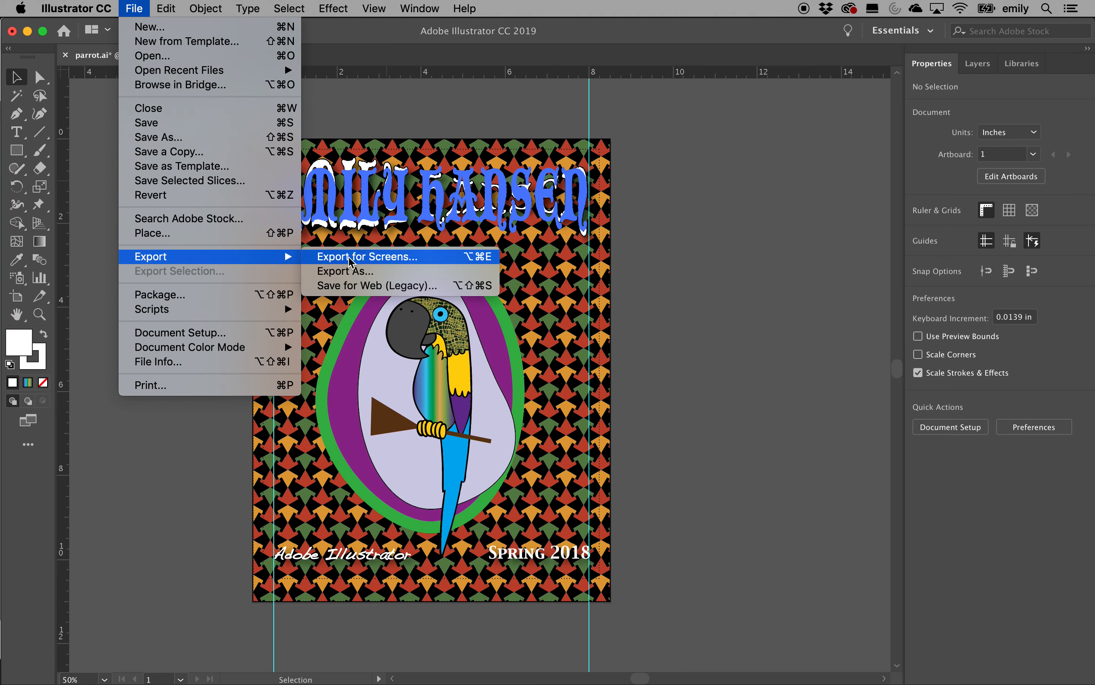
pyautogui.click(348, 286)
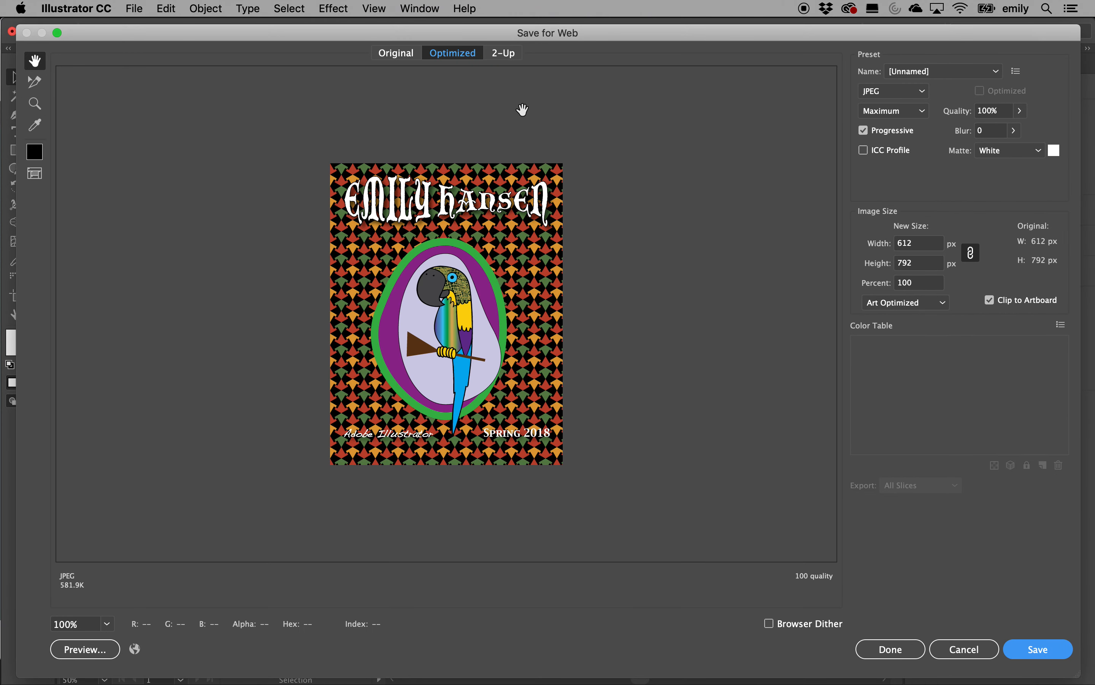
# Show the 2-Up comparison and keep JPEG at High, 60% quality
pyautogui.click(504, 53)
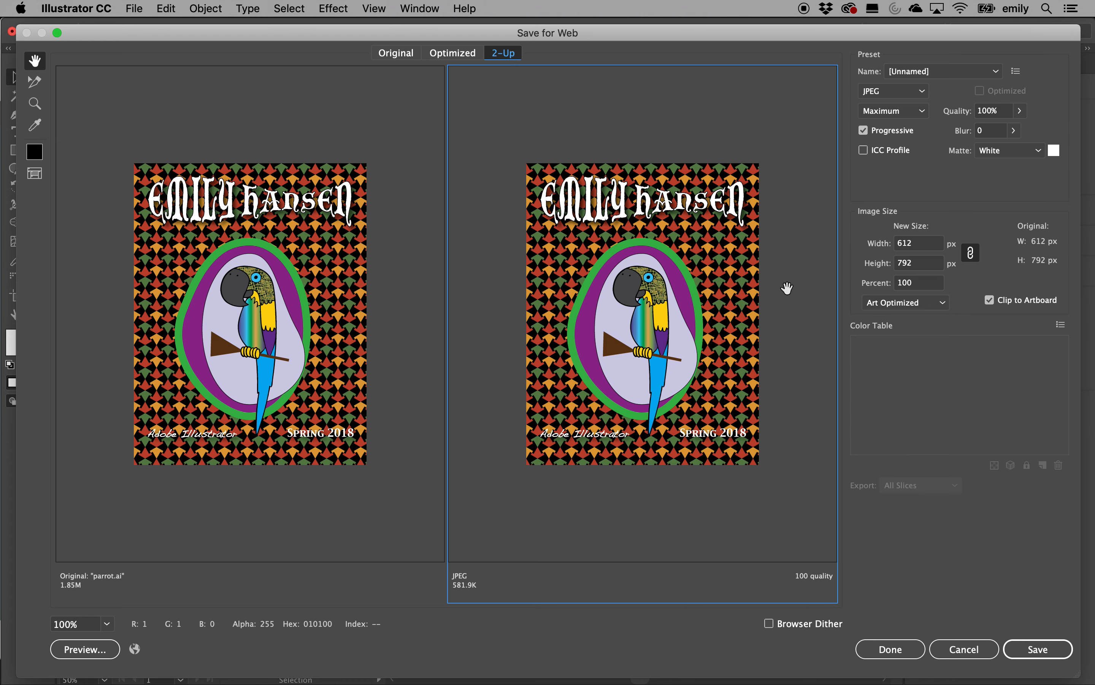
pyautogui.click(926, 93)
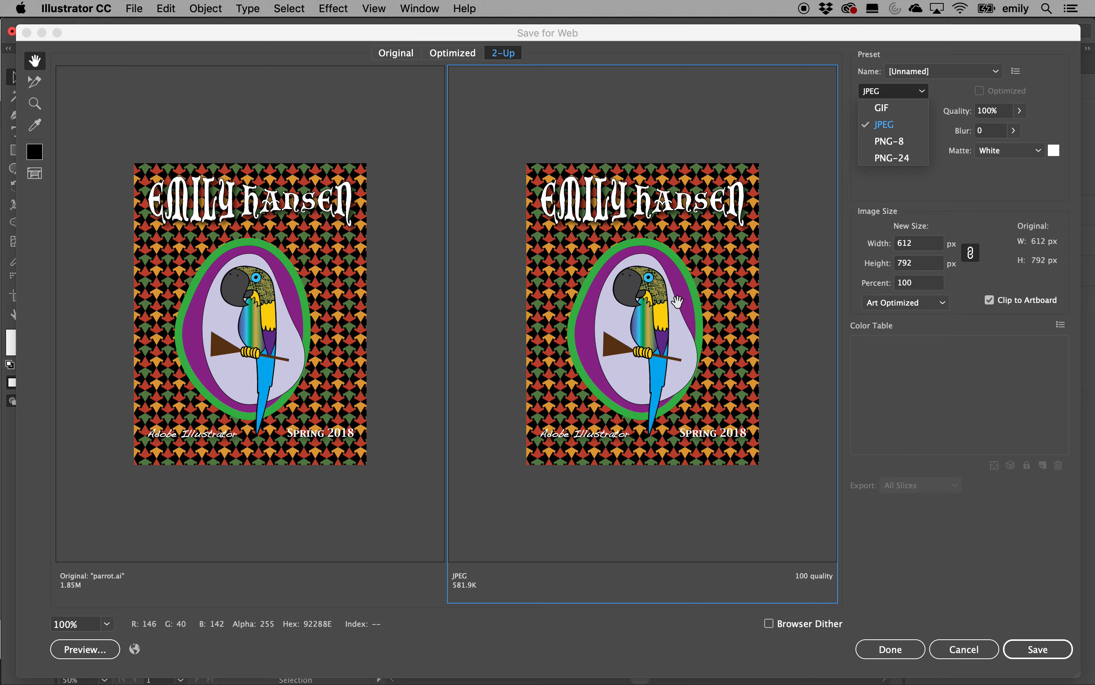
pyautogui.click(920, 196)
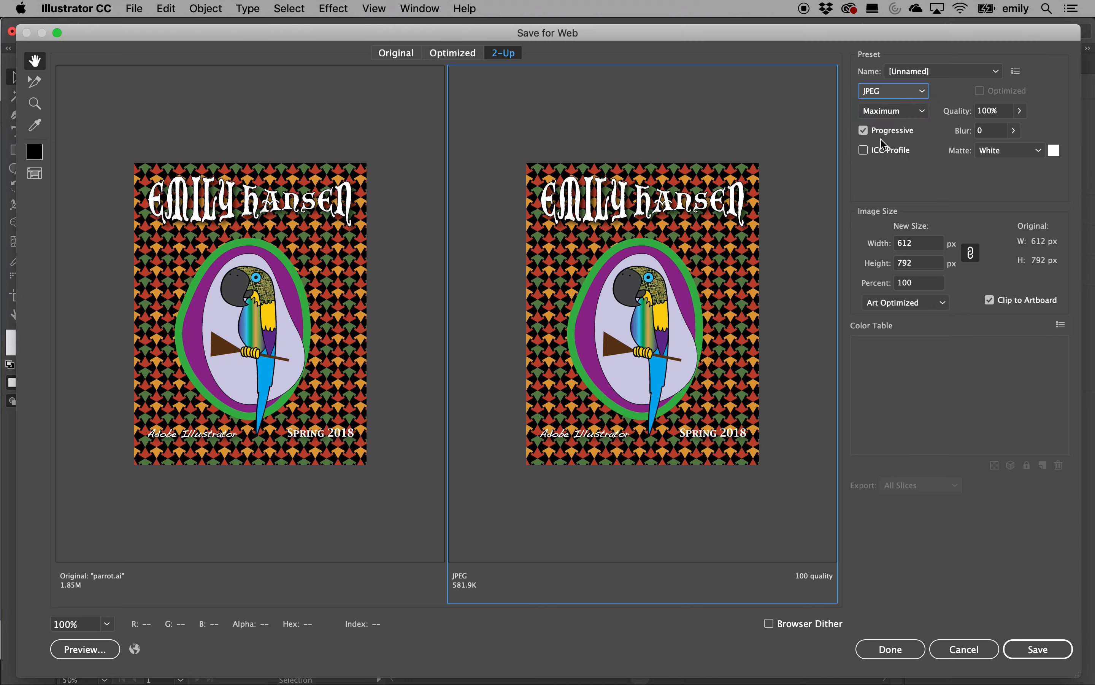
pyautogui.click(923, 118)
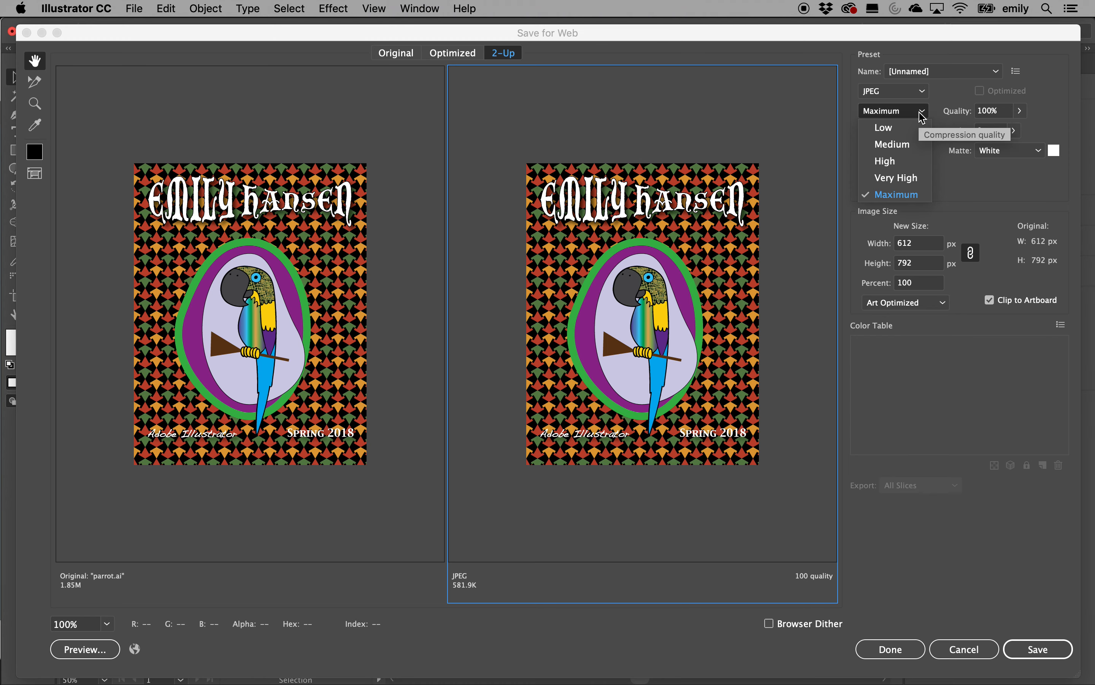
pyautogui.click(900, 180)
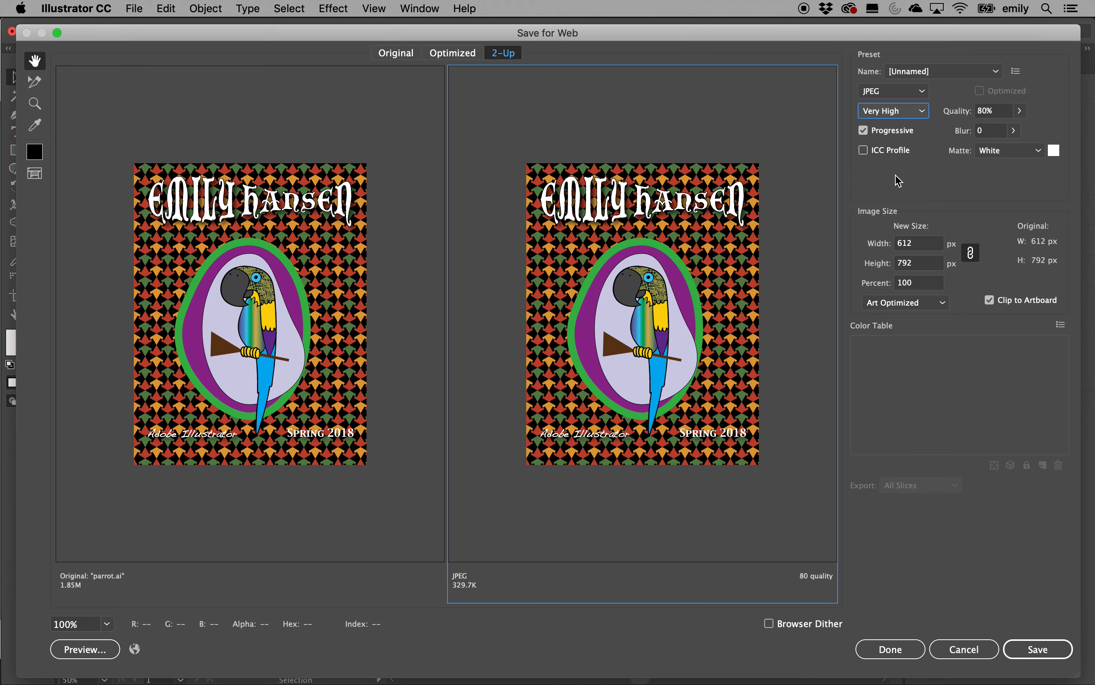
pyautogui.click(906, 113)
pyautogui.click(894, 161)
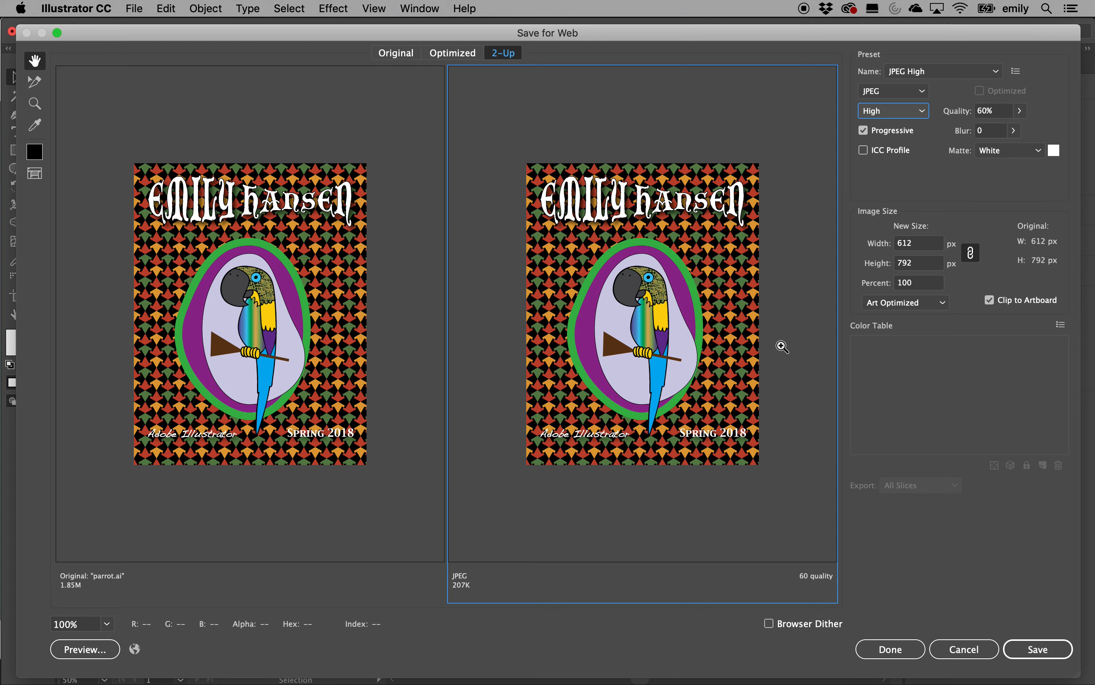
# Zoom the previews onto the Spring 2018 text, set Type Optimized anti-aliasing, and proceed to Save
pyautogui.press('super+equal')
pyautogui.press('super+equal')
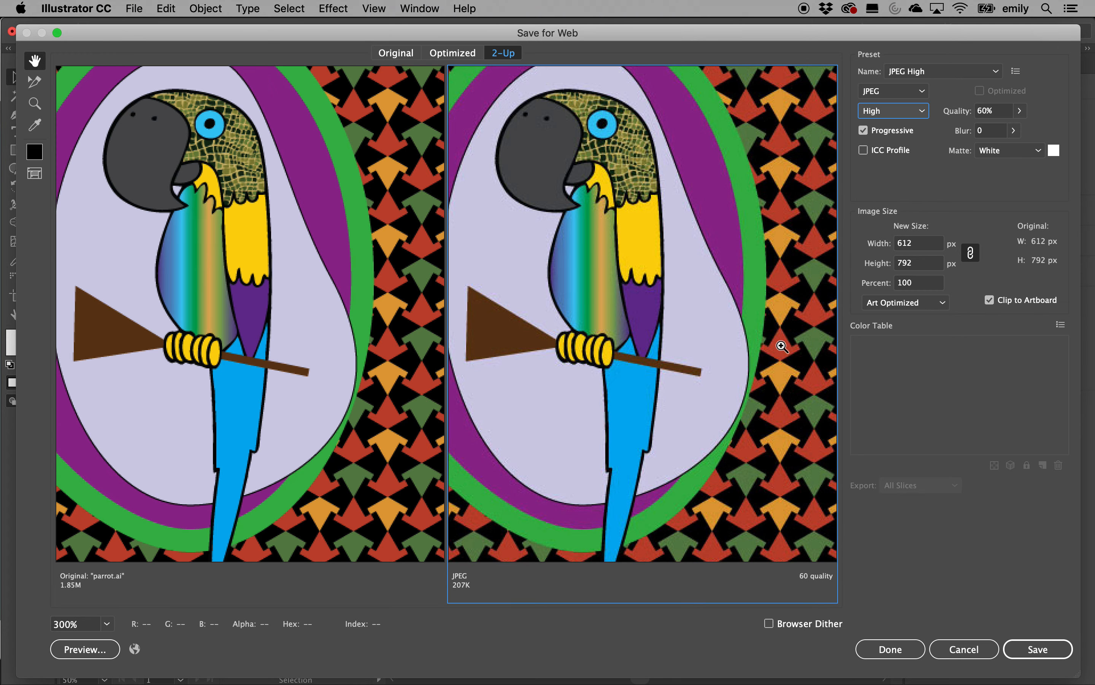
pyautogui.keyDown('super'); pyautogui.click(782, 346); pyautogui.keyUp('super')
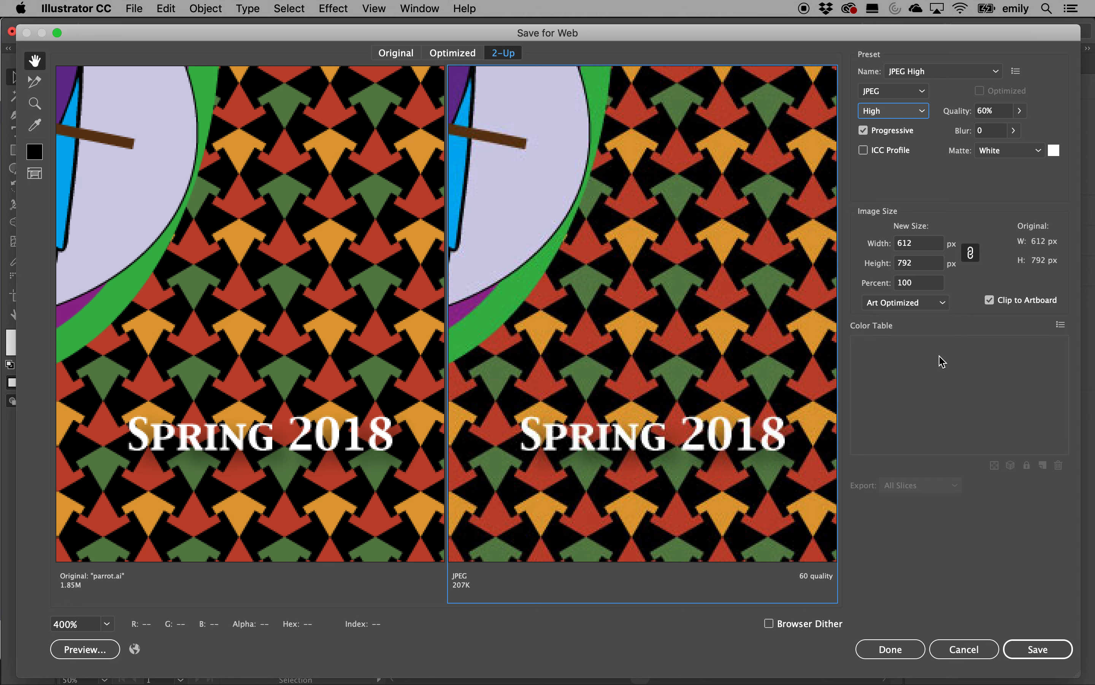
pyautogui.click(944, 302)
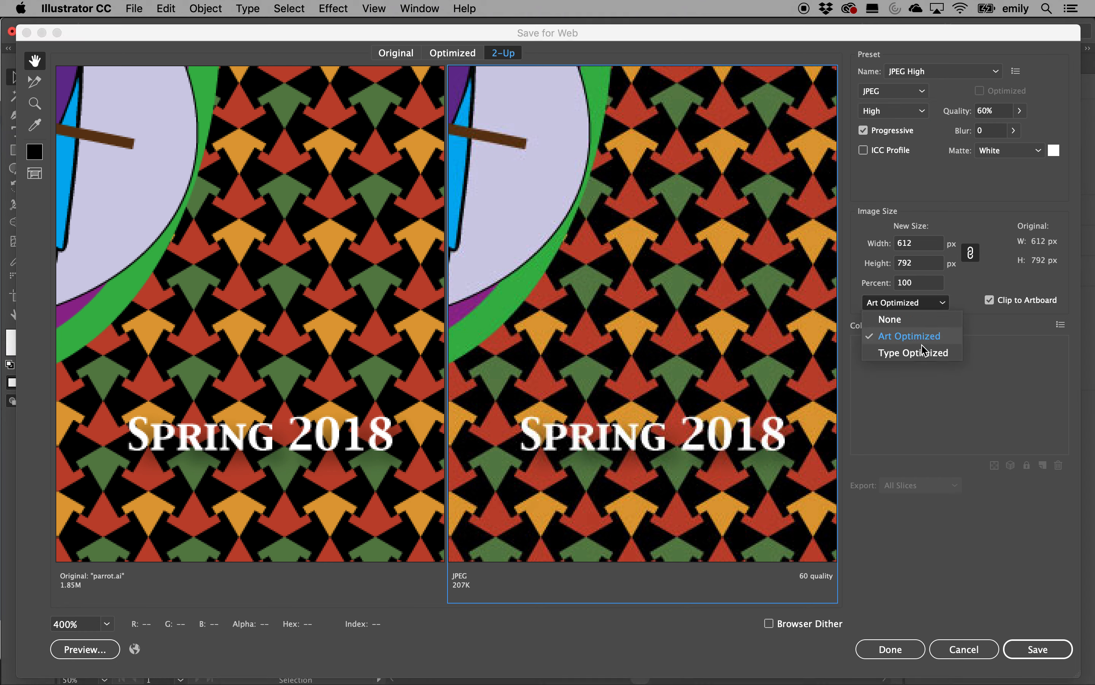
pyautogui.click(917, 359)
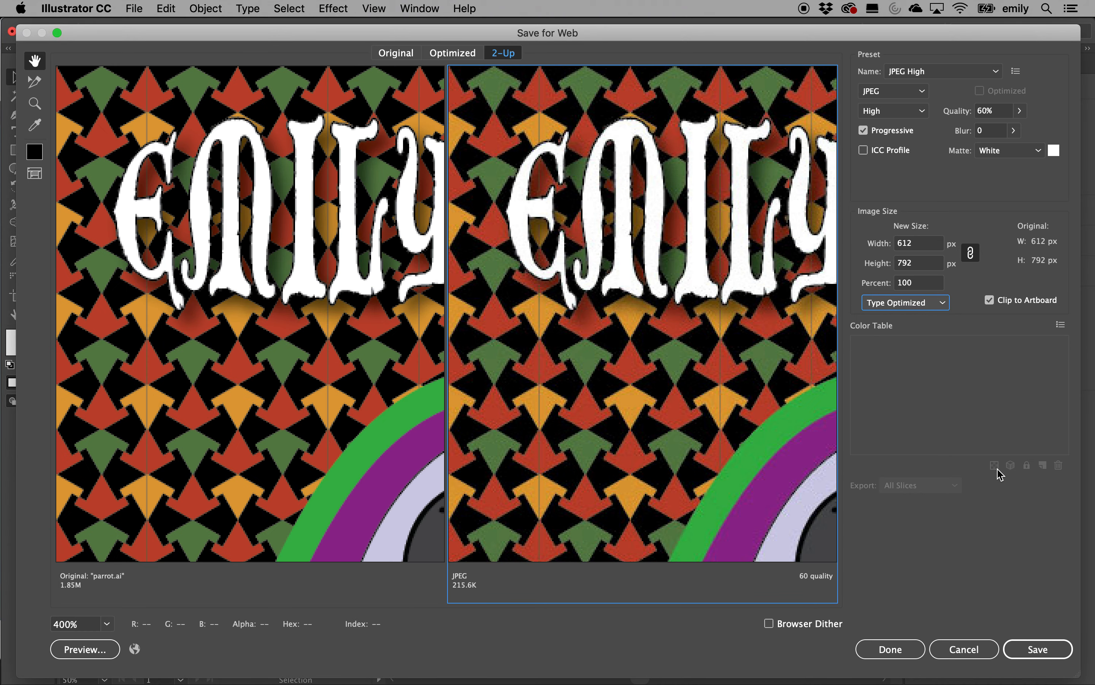
pyautogui.click(1038, 649)
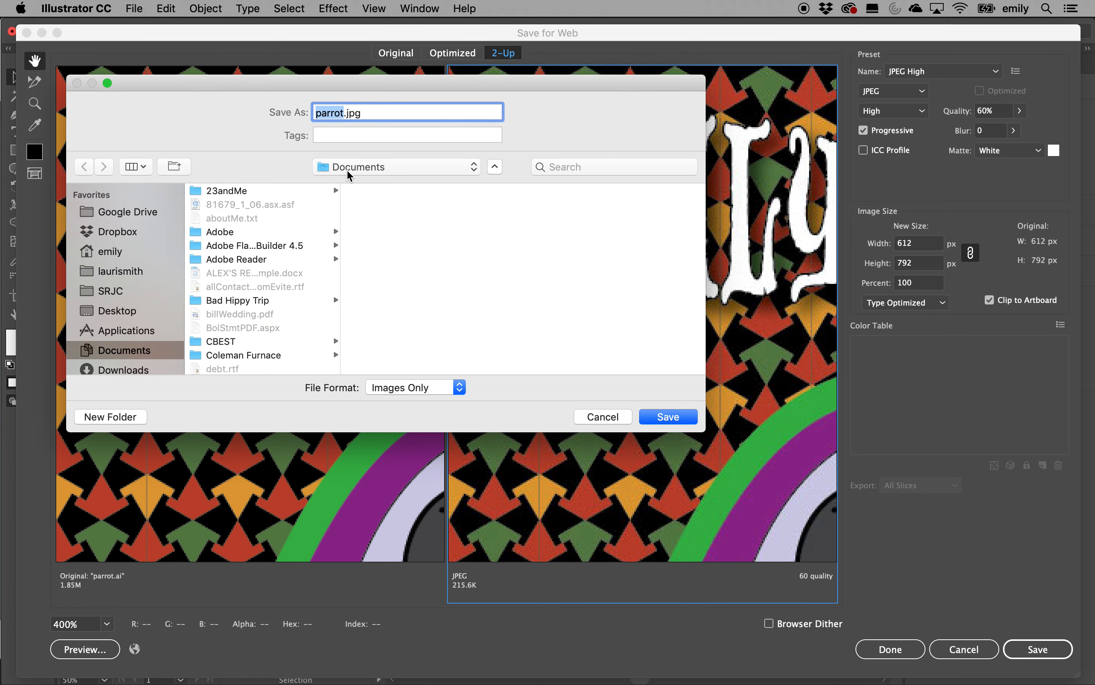
# Save the JPEG into SRJC, appending 2019 to make it parrot2019.jpg
pyautogui.click(123, 293)
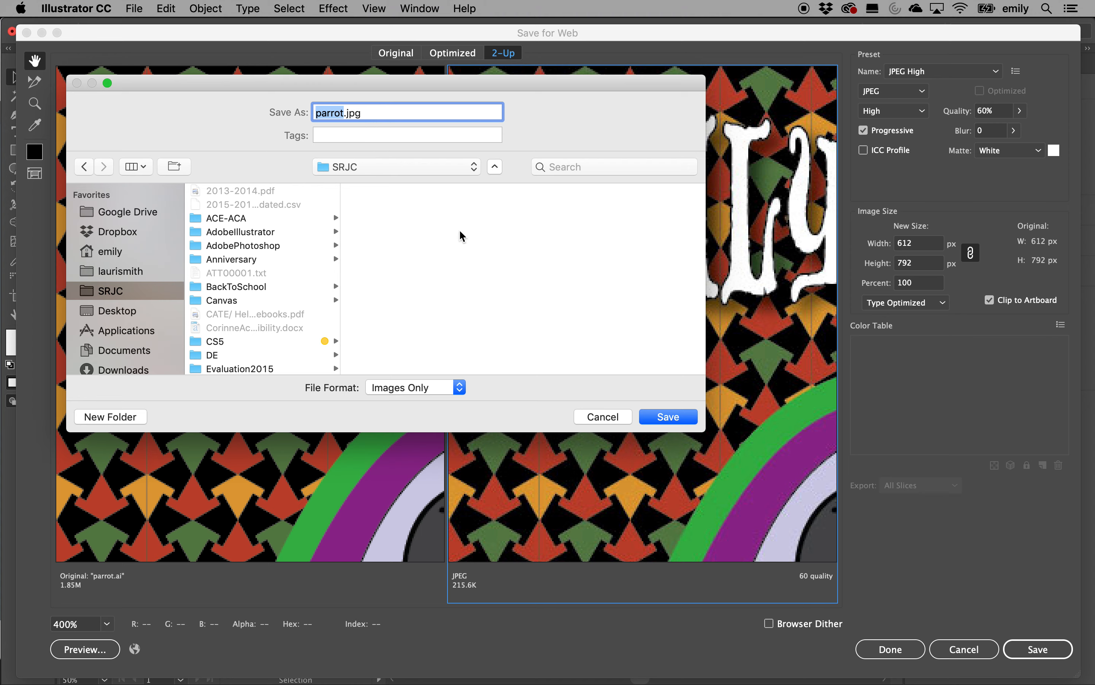
pyautogui.press('Right')
pyautogui.write('2019')
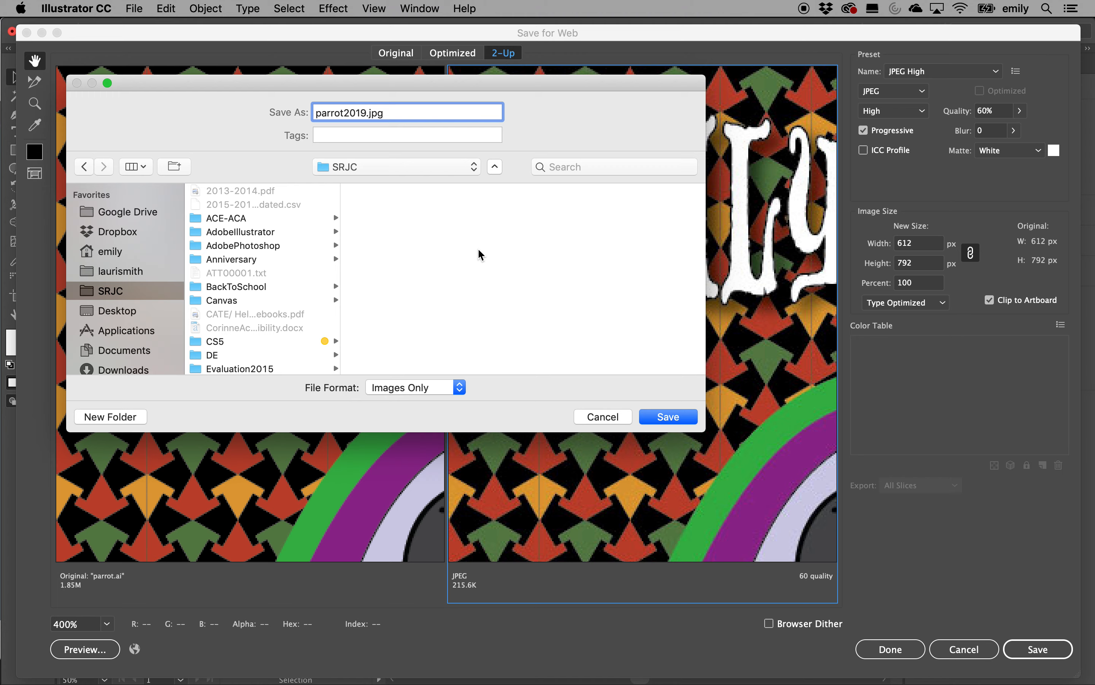
pyautogui.click(669, 416)
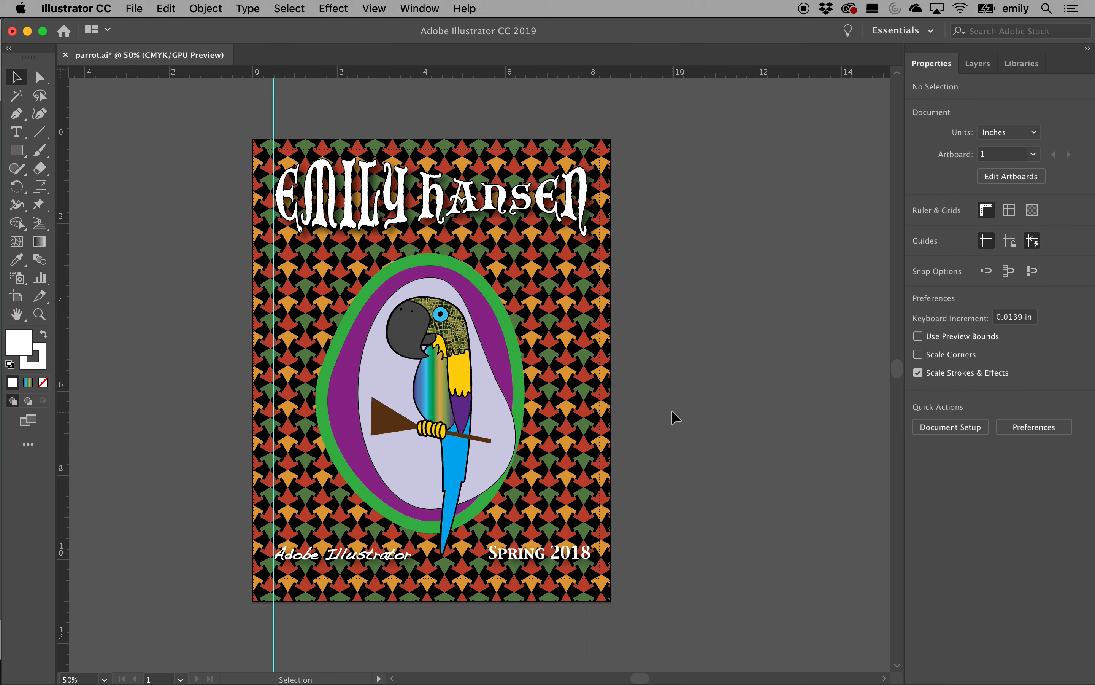